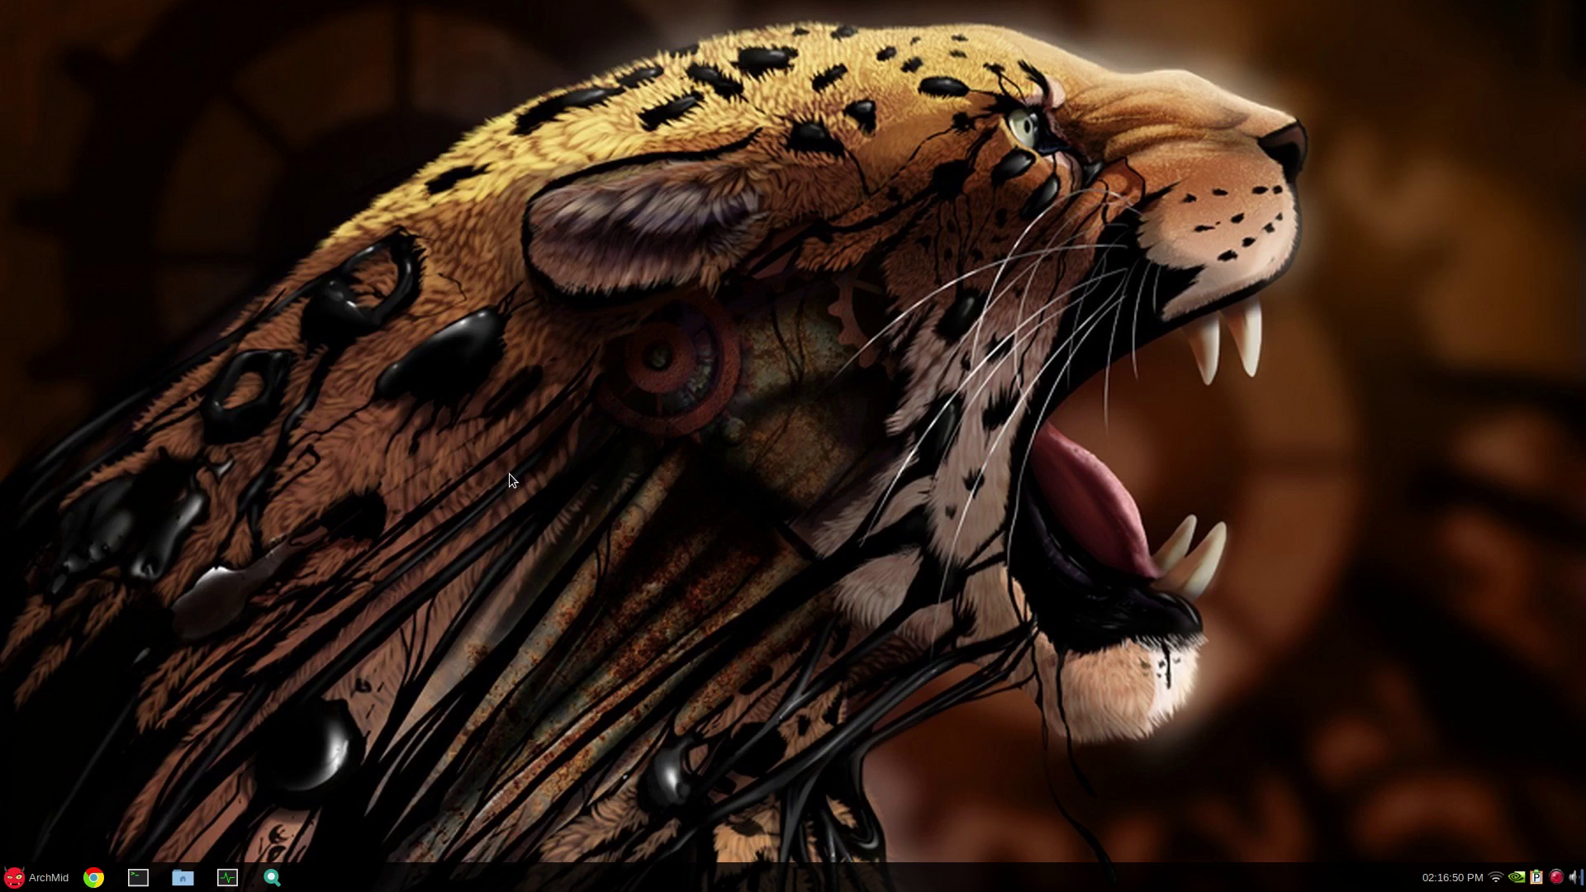
# Open the chrome_experimental_app notes from Documents in Leafpad and close the file manager.
pyautogui.click(182, 877)
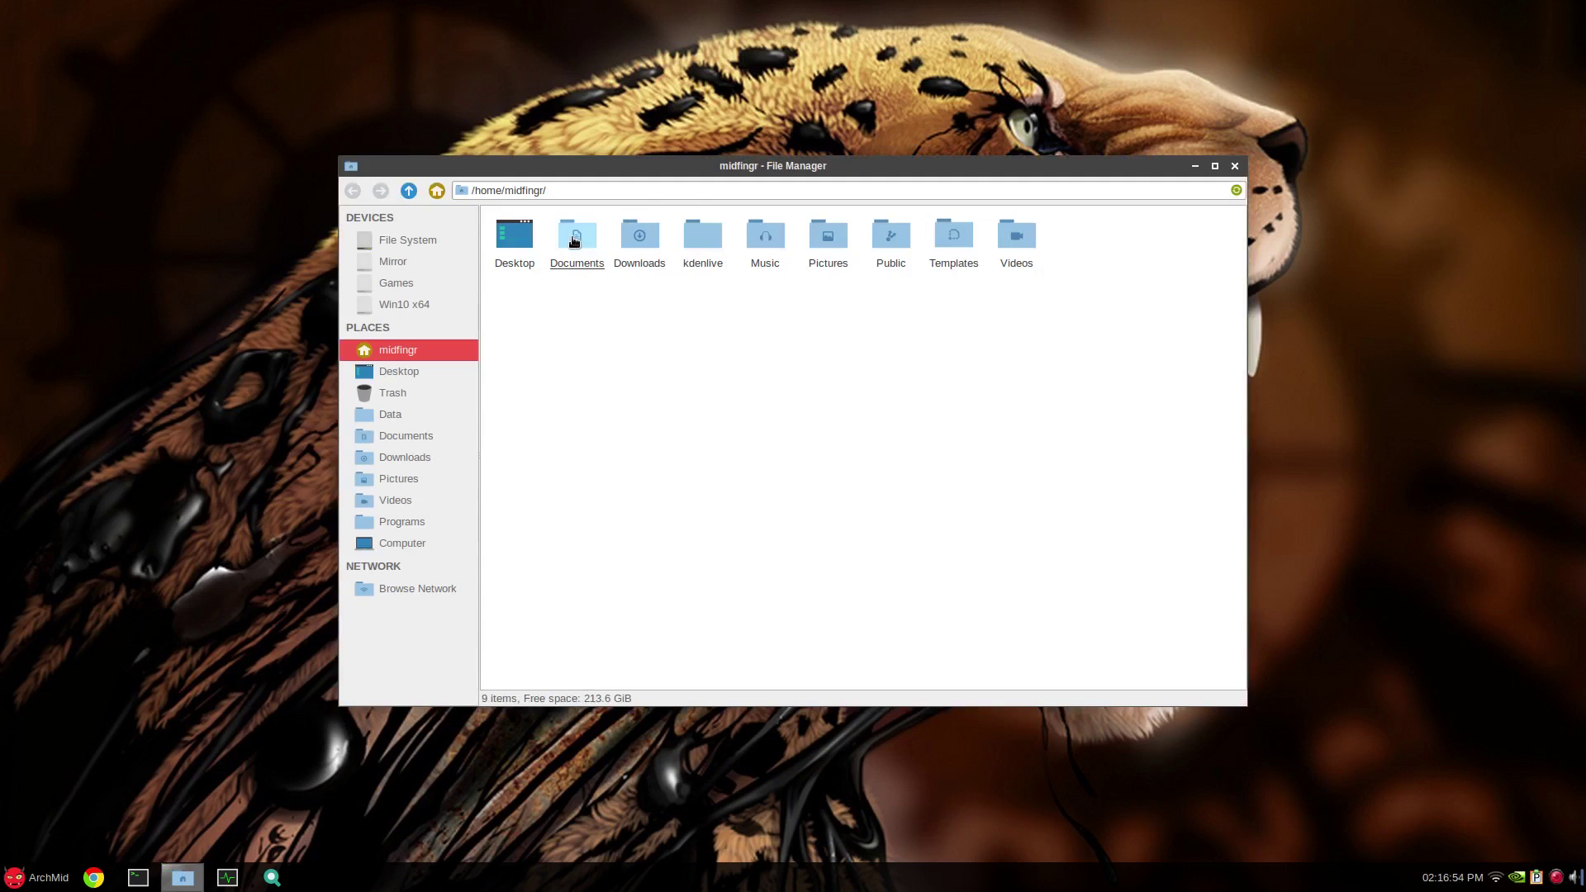
pyautogui.doubleClick(576, 238)
pyautogui.doubleClick(519, 257)
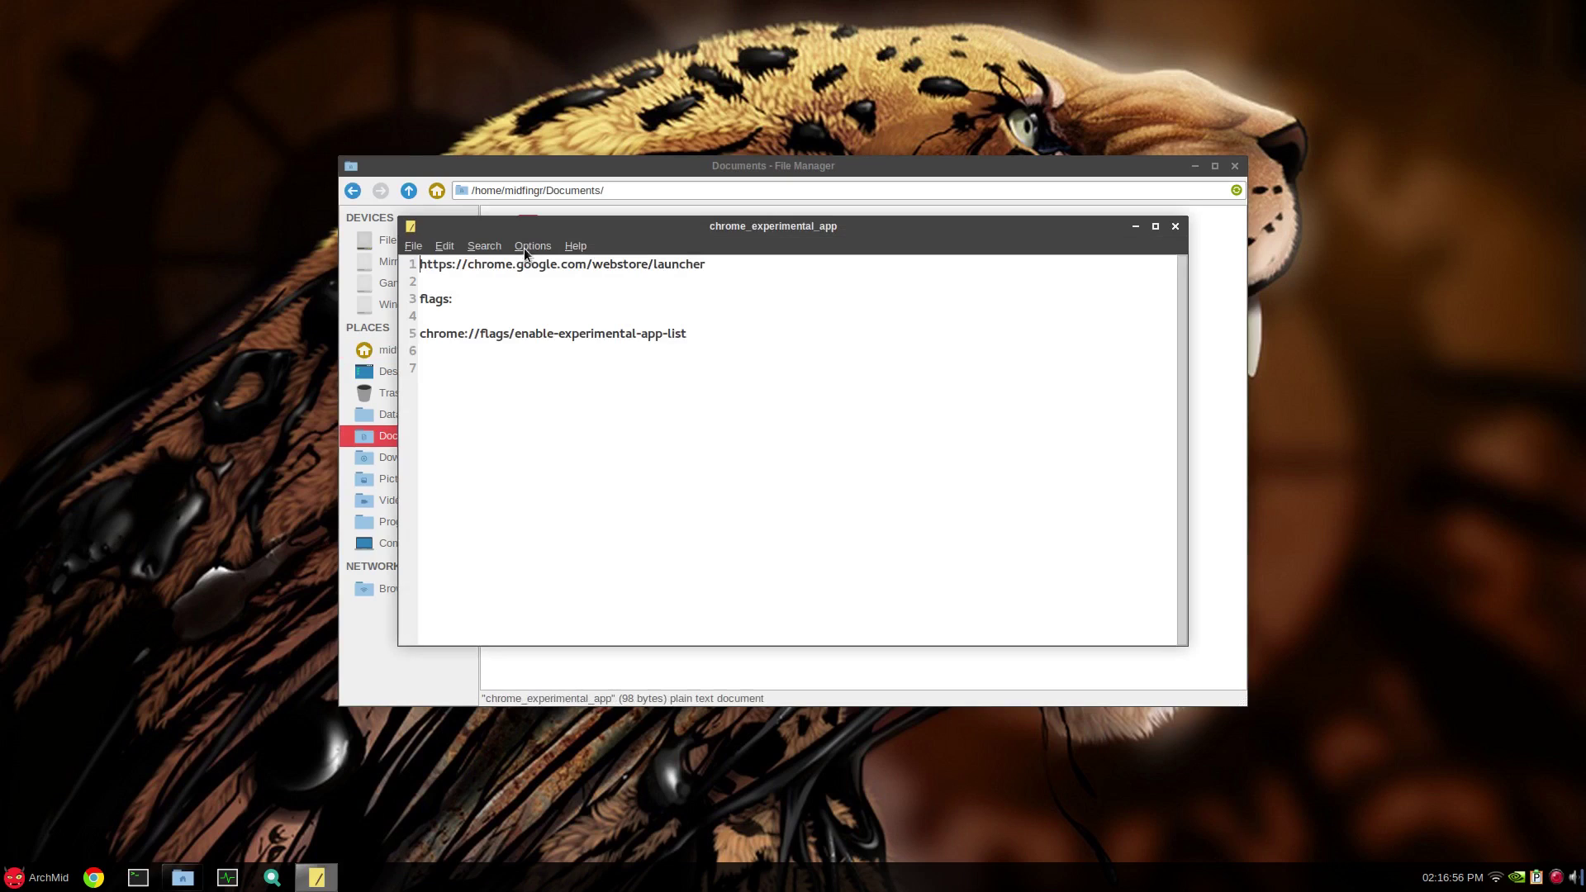
pyautogui.click(1237, 164)
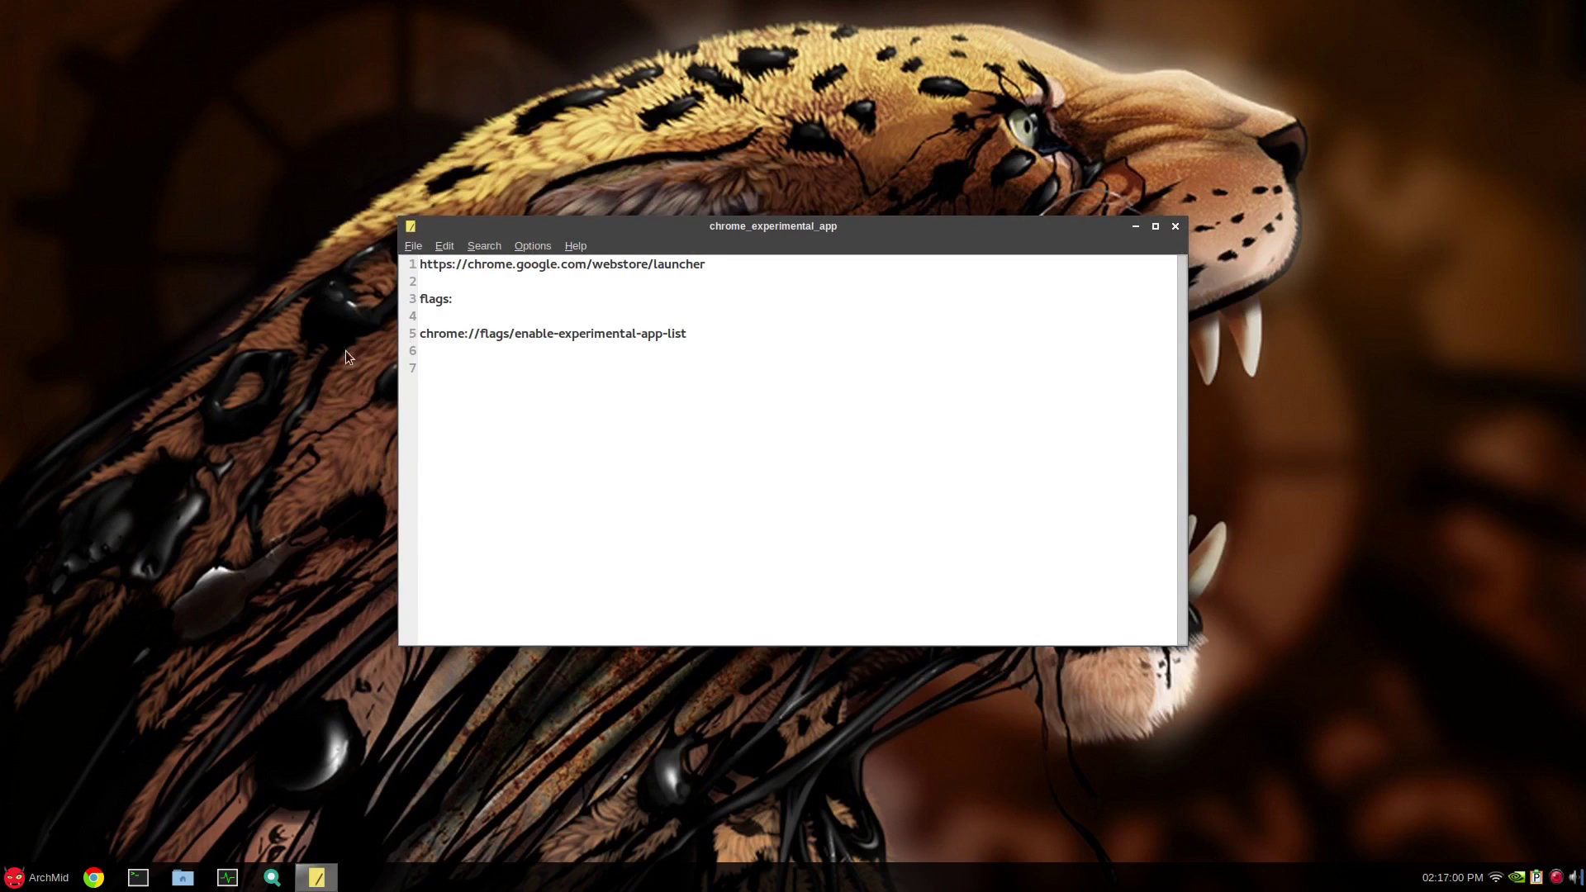
# Copy the Chrome Web Store launcher URL from line 1.
pyautogui.tripleClick(553, 262)
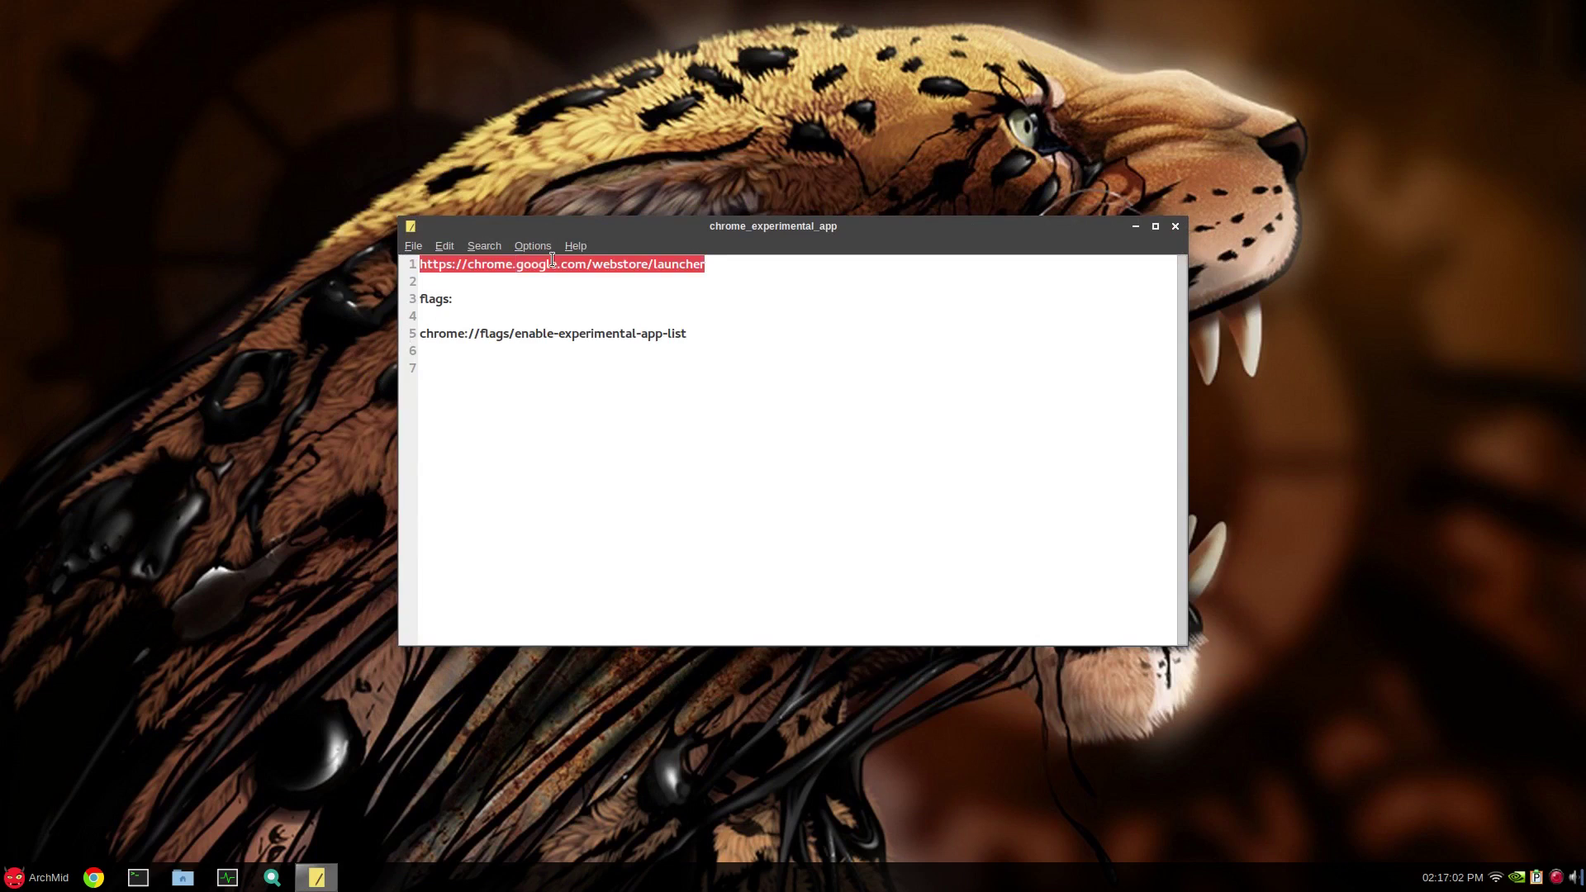
pyautogui.rightClick(552, 261)
pyautogui.click(582, 291)
# Launch Chrome and paste-and-go the chrome.google.com/webstore/launcher URL.
pyautogui.click(92, 877)
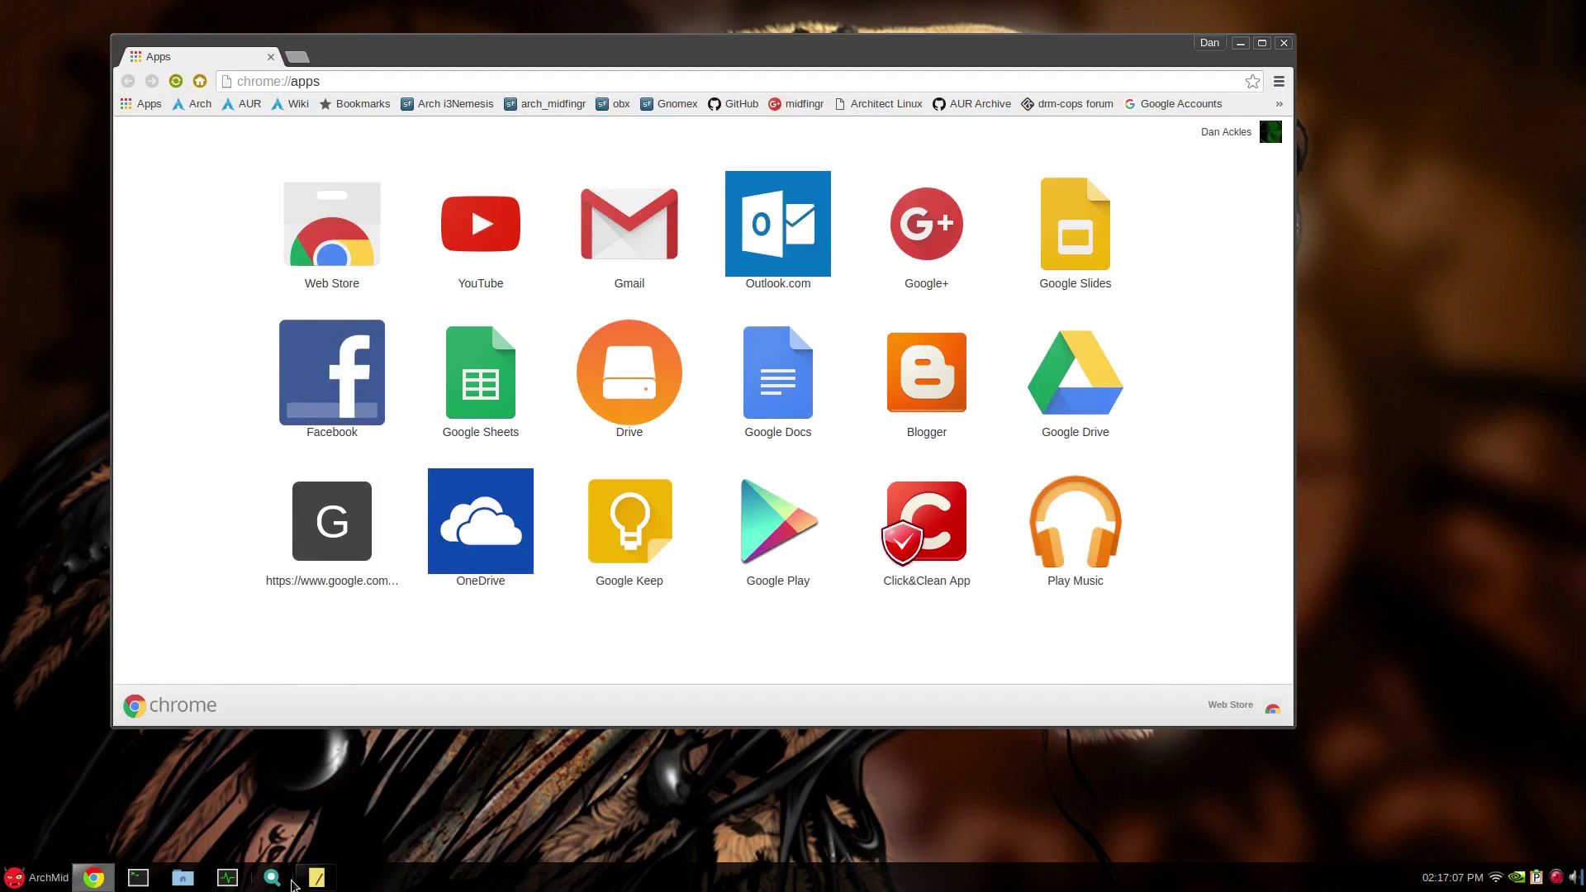
pyautogui.click(316, 877)
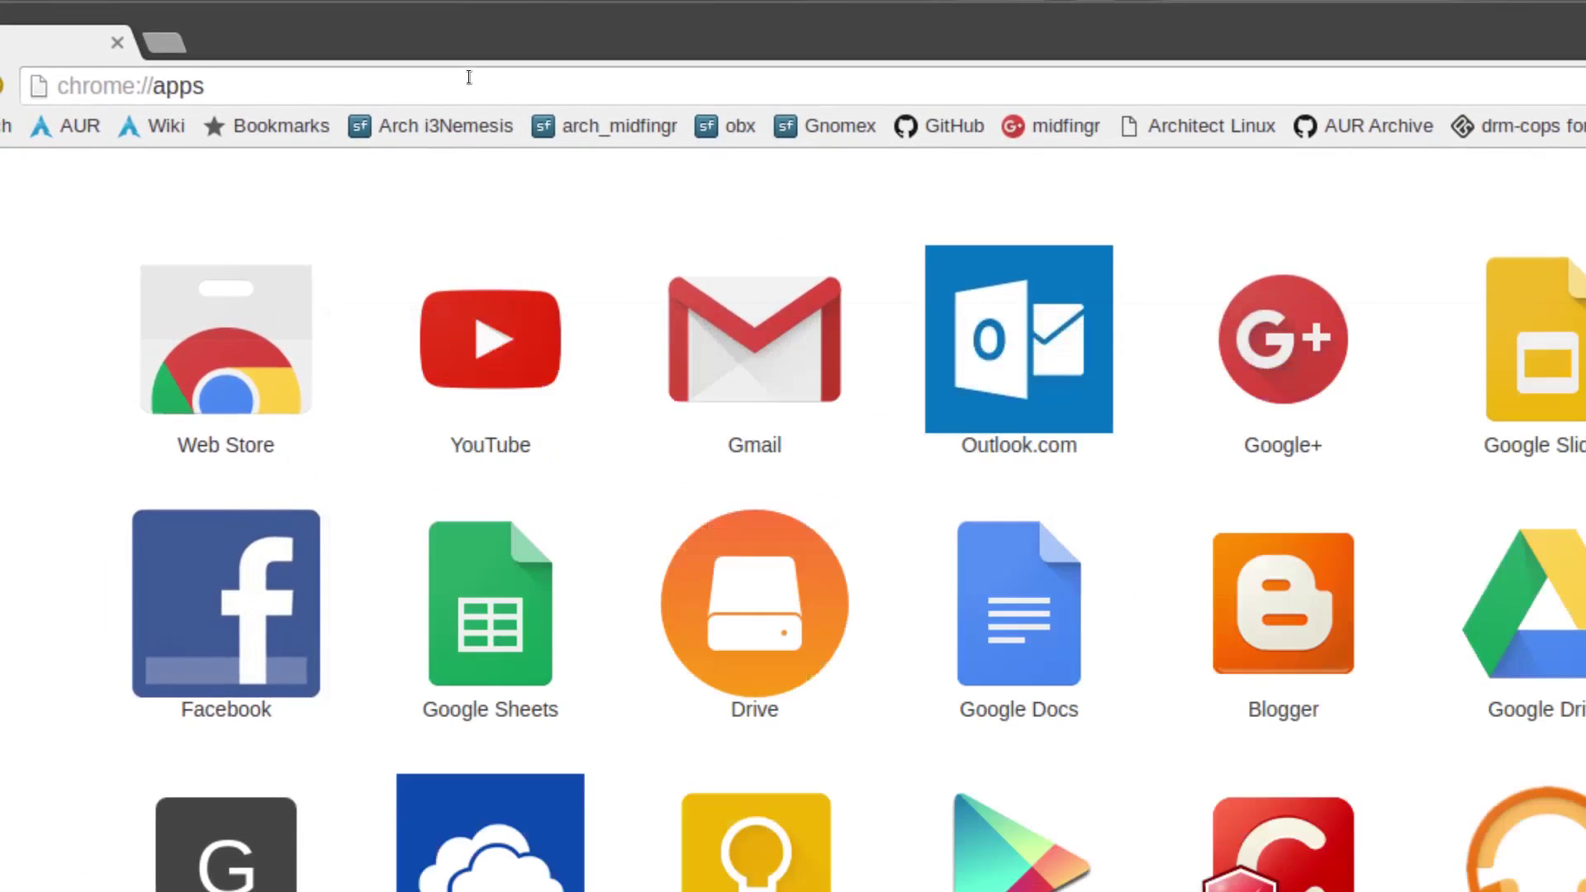
pyautogui.rightClick(468, 69)
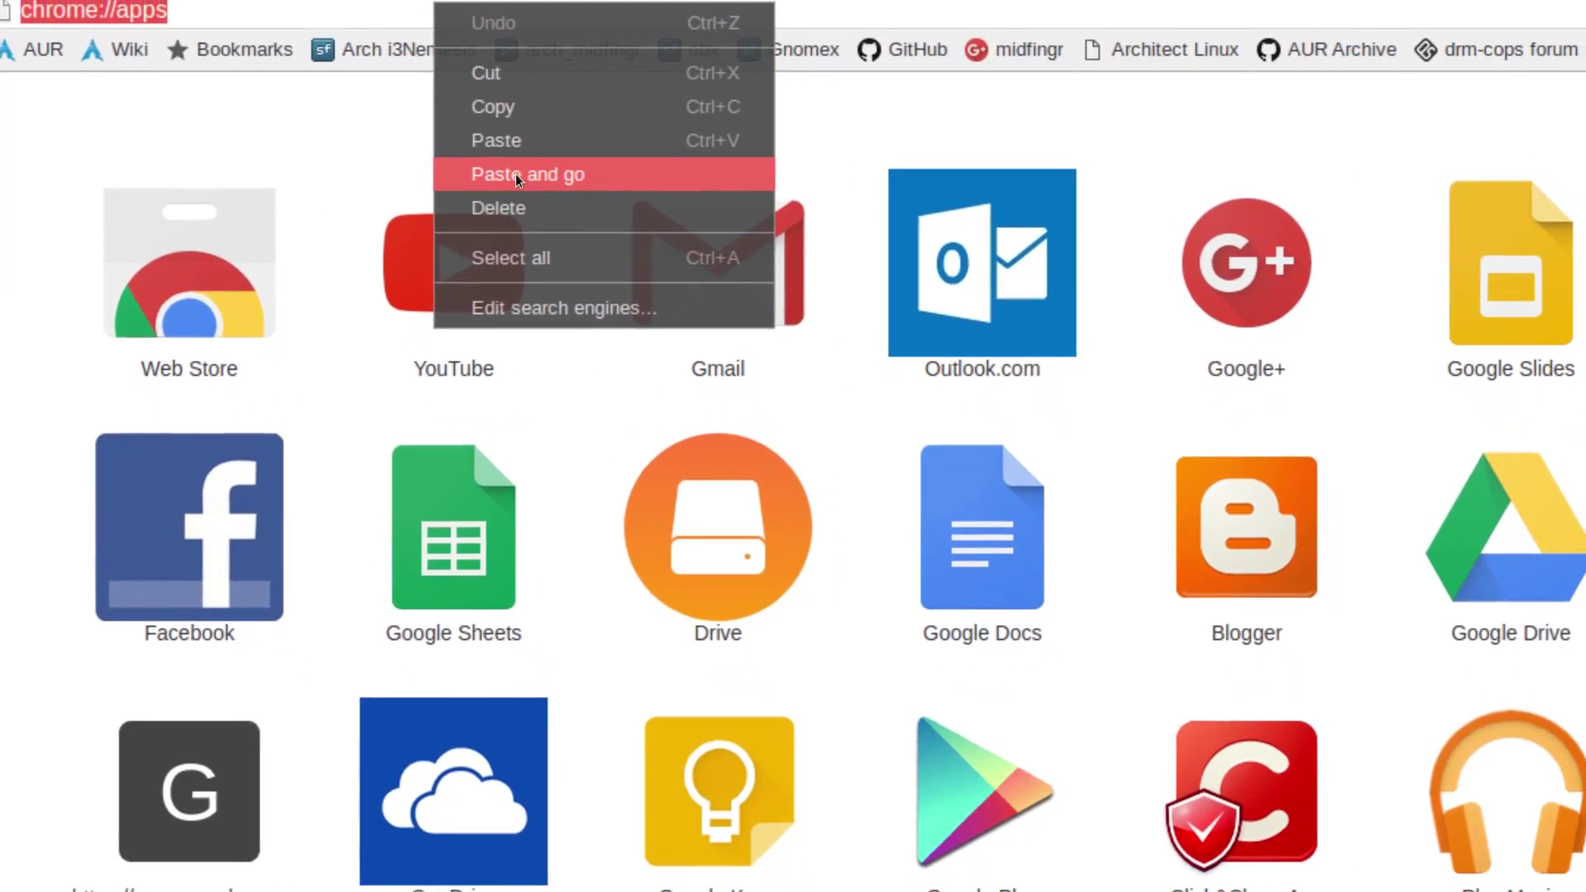
pyautogui.click(516, 173)
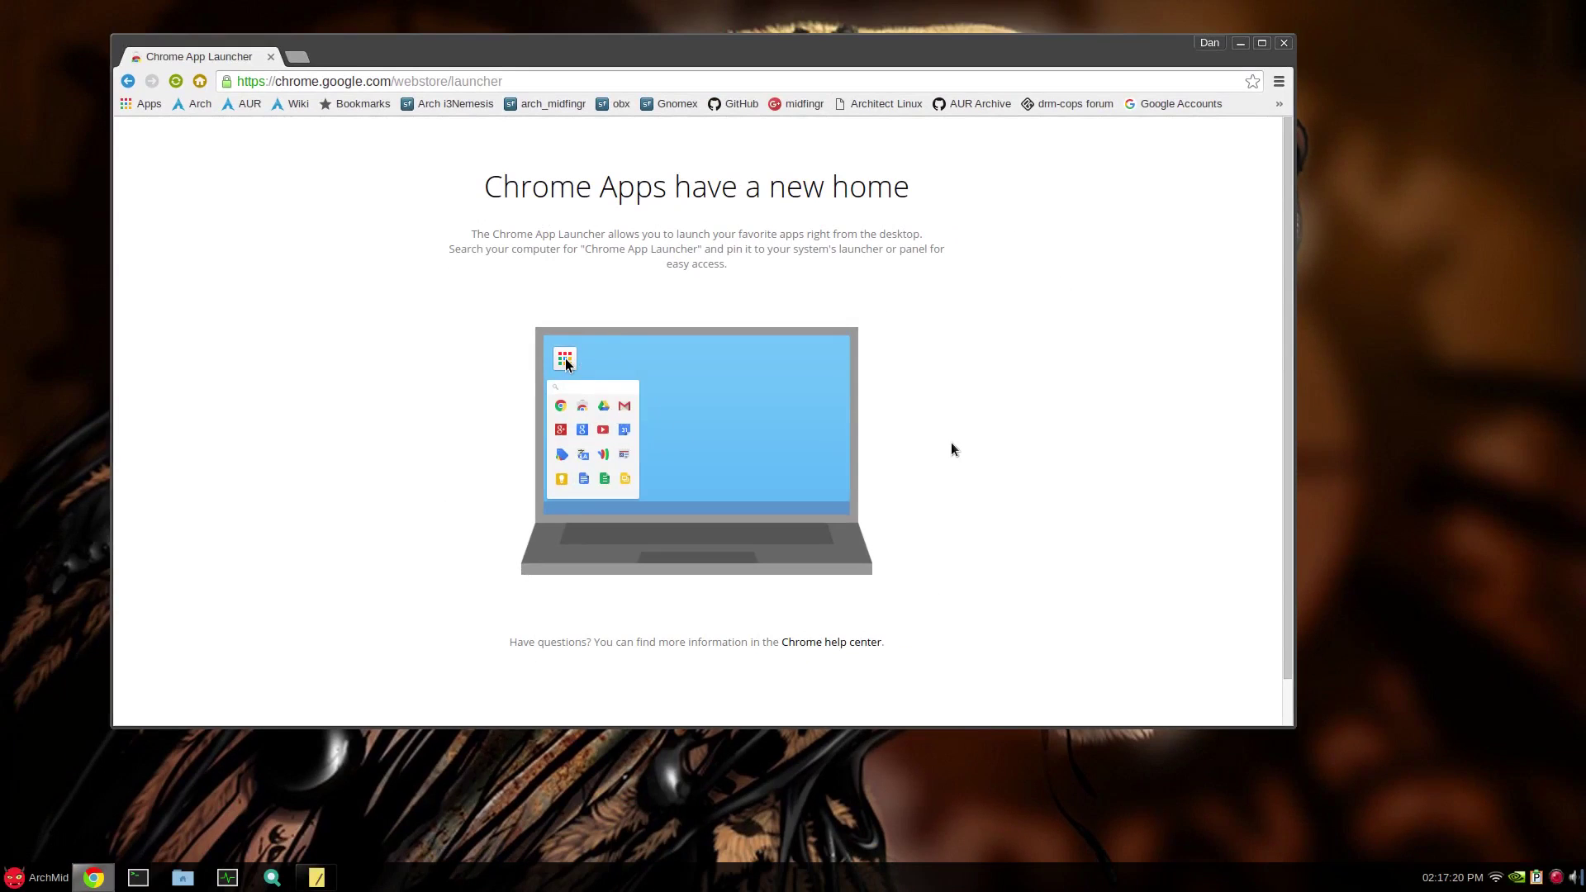
# Copy the flag name enable-experimental-app-list from line 5 of the note.
pyautogui.hotkey('alt', 'Tab')
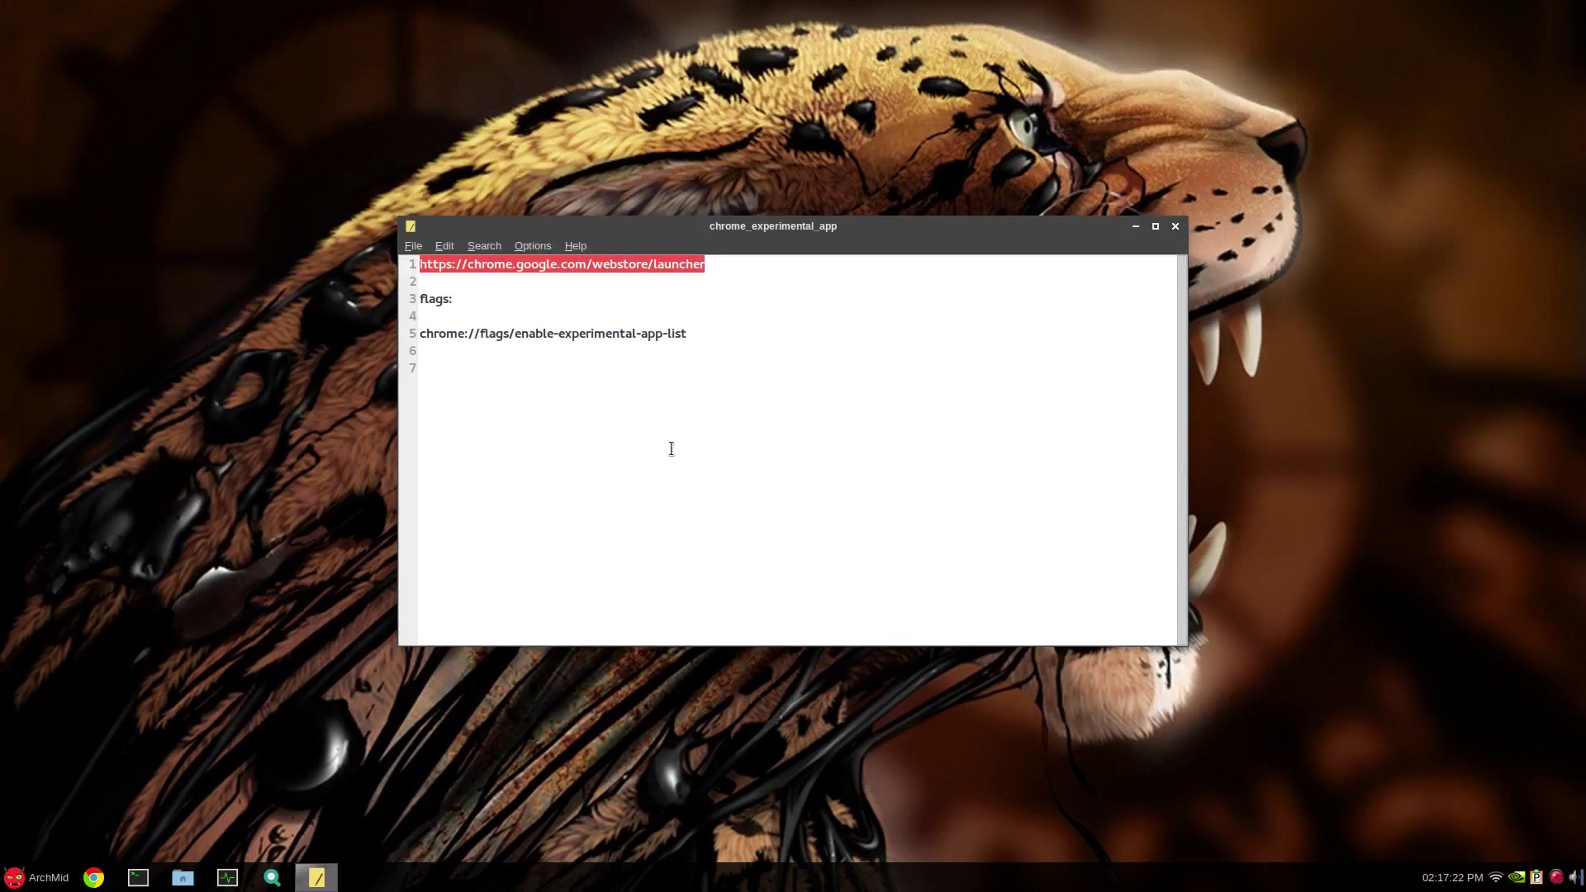
pyautogui.click(625, 446)
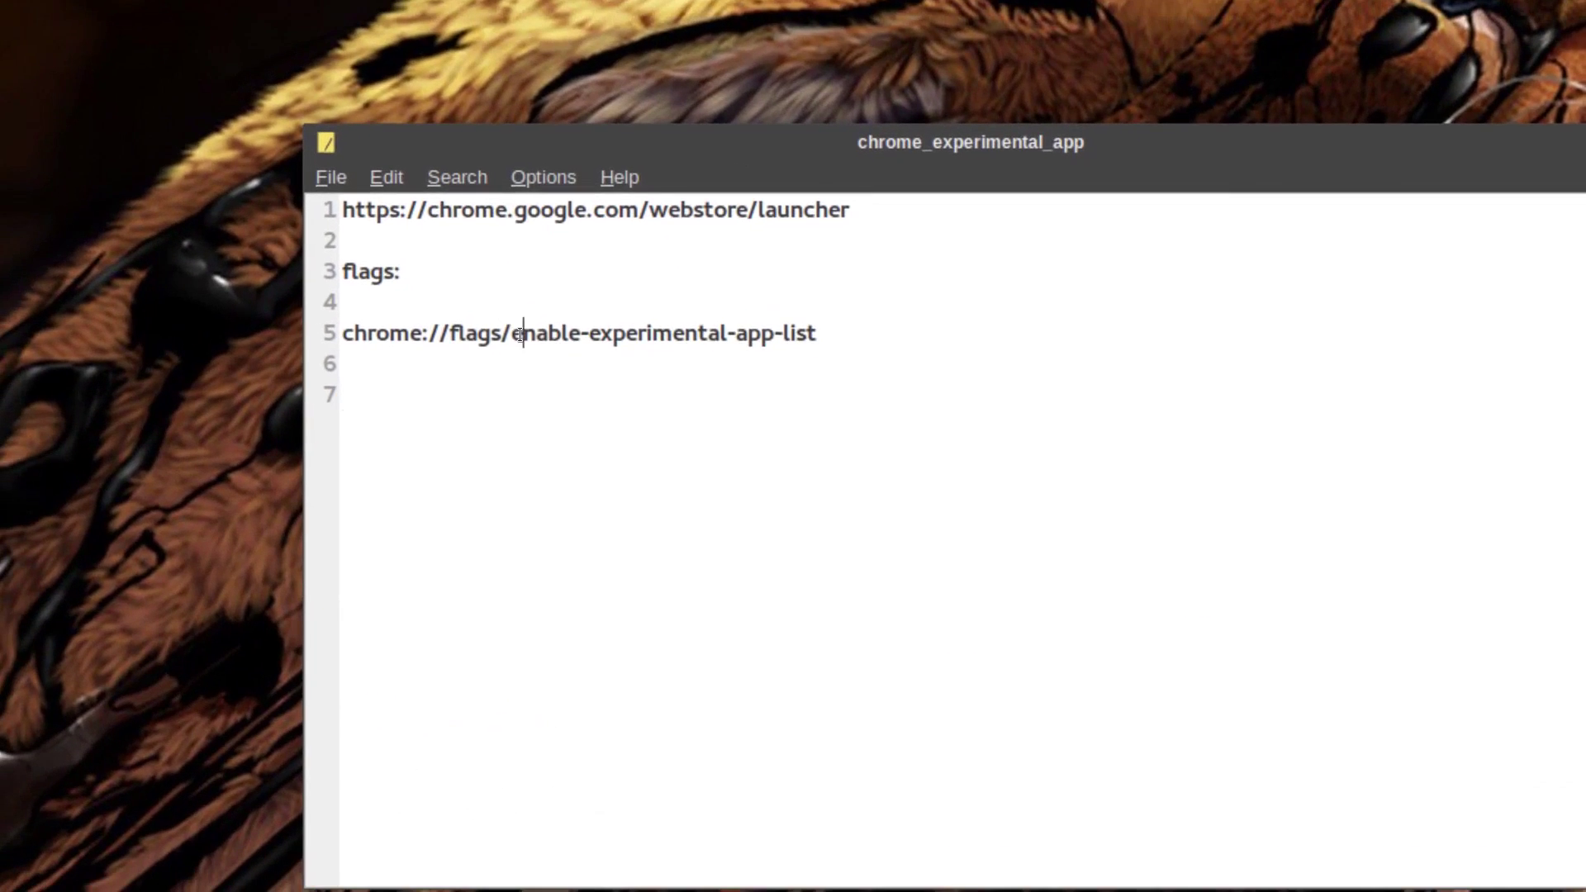
pyautogui.tripleClick(496, 308)
pyautogui.click(518, 333)
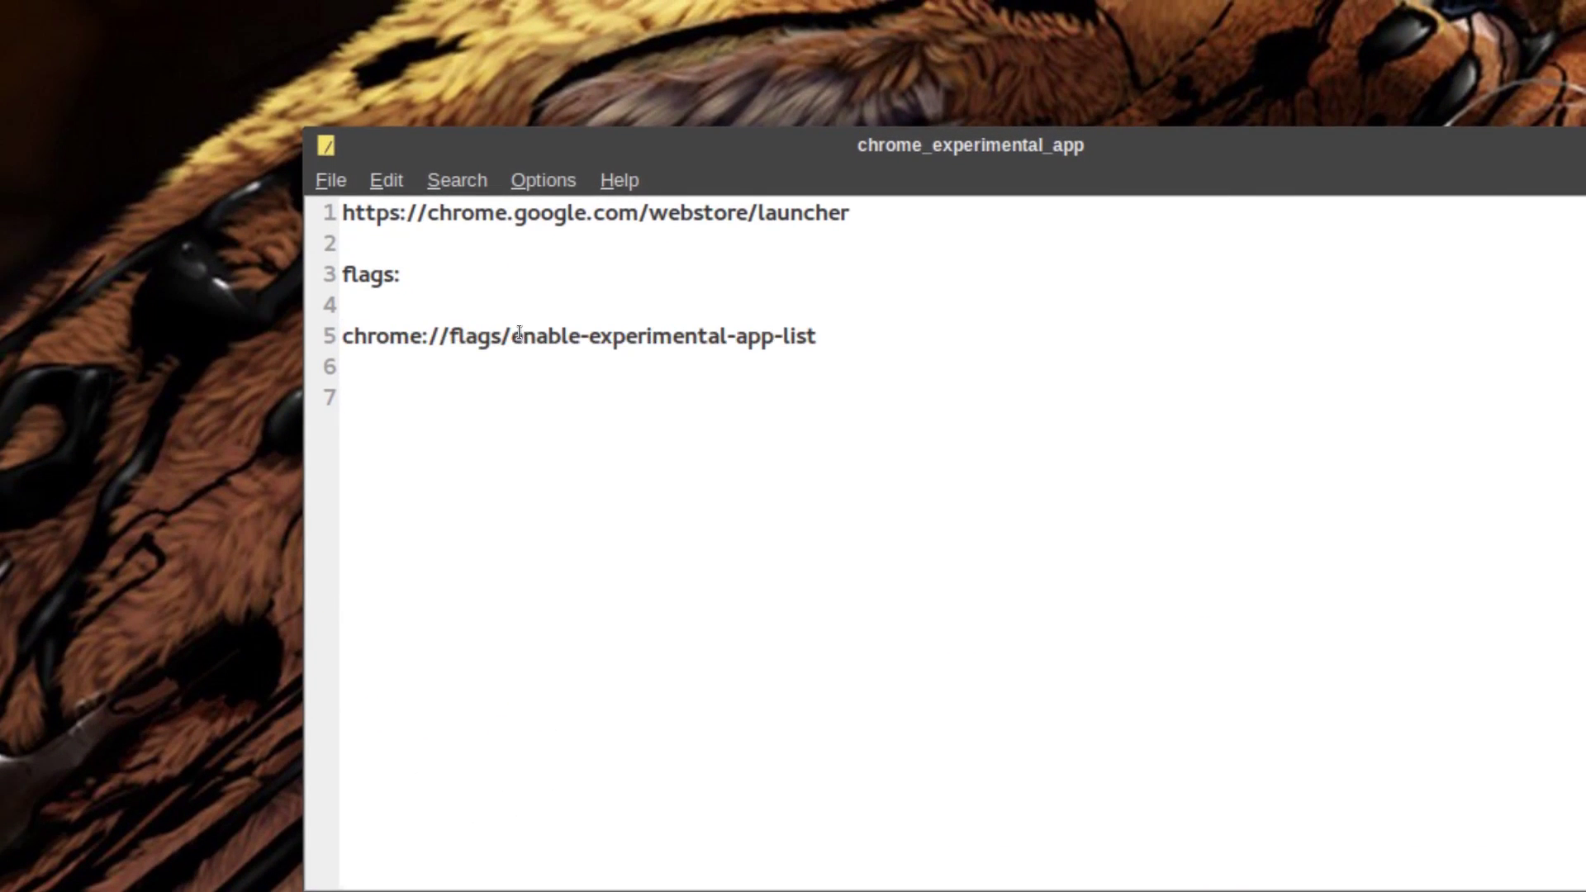
pyautogui.moveTo(518, 333); pyautogui.dragTo(810, 335)
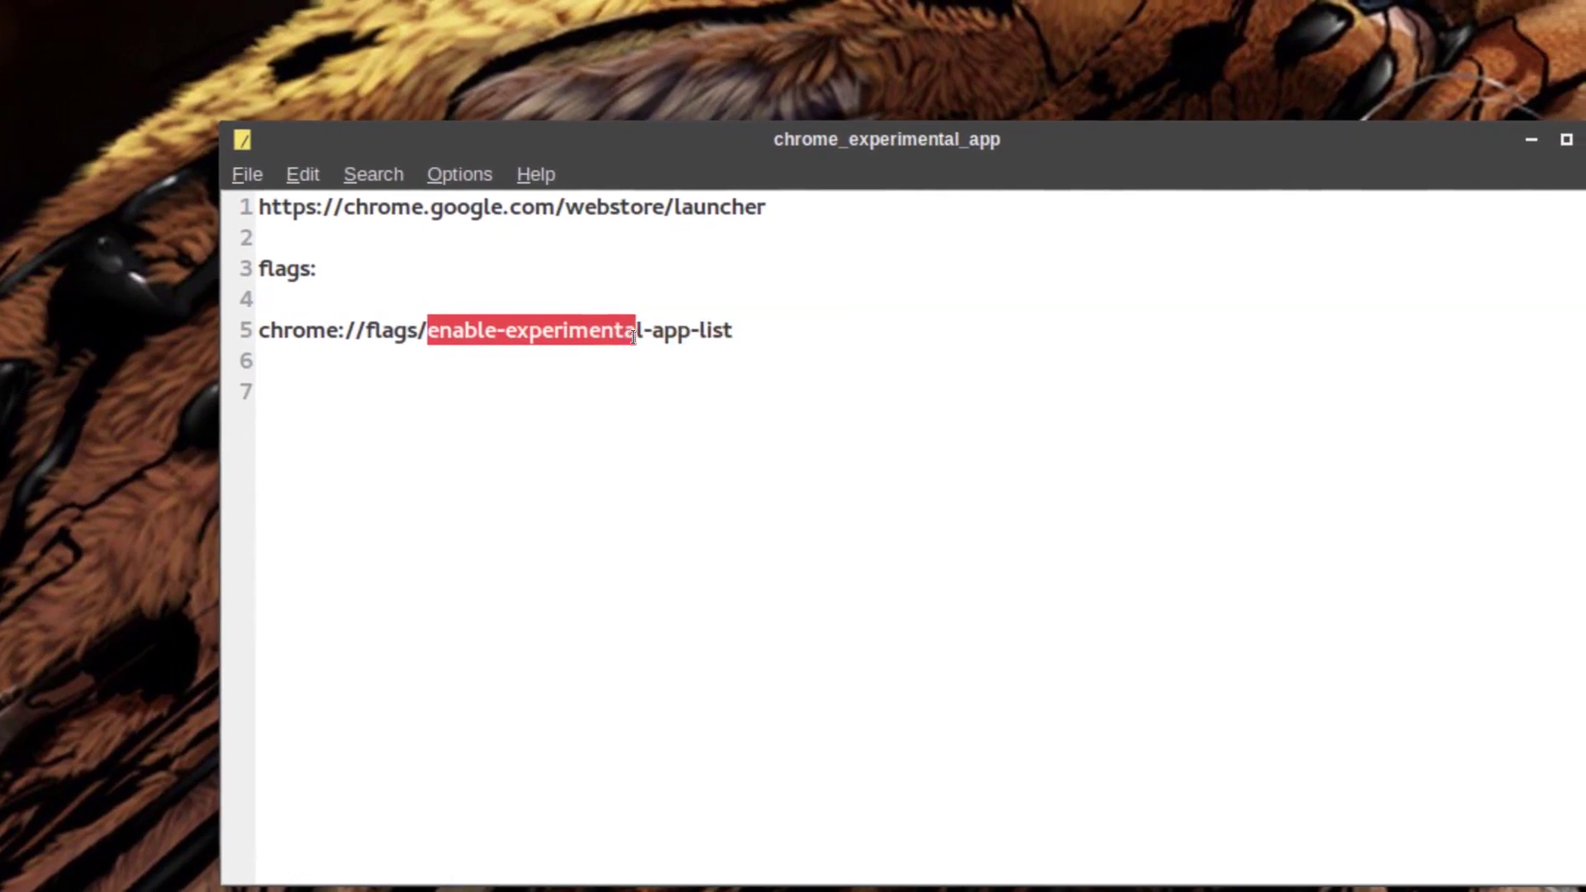
pyautogui.rightClick(683, 335)
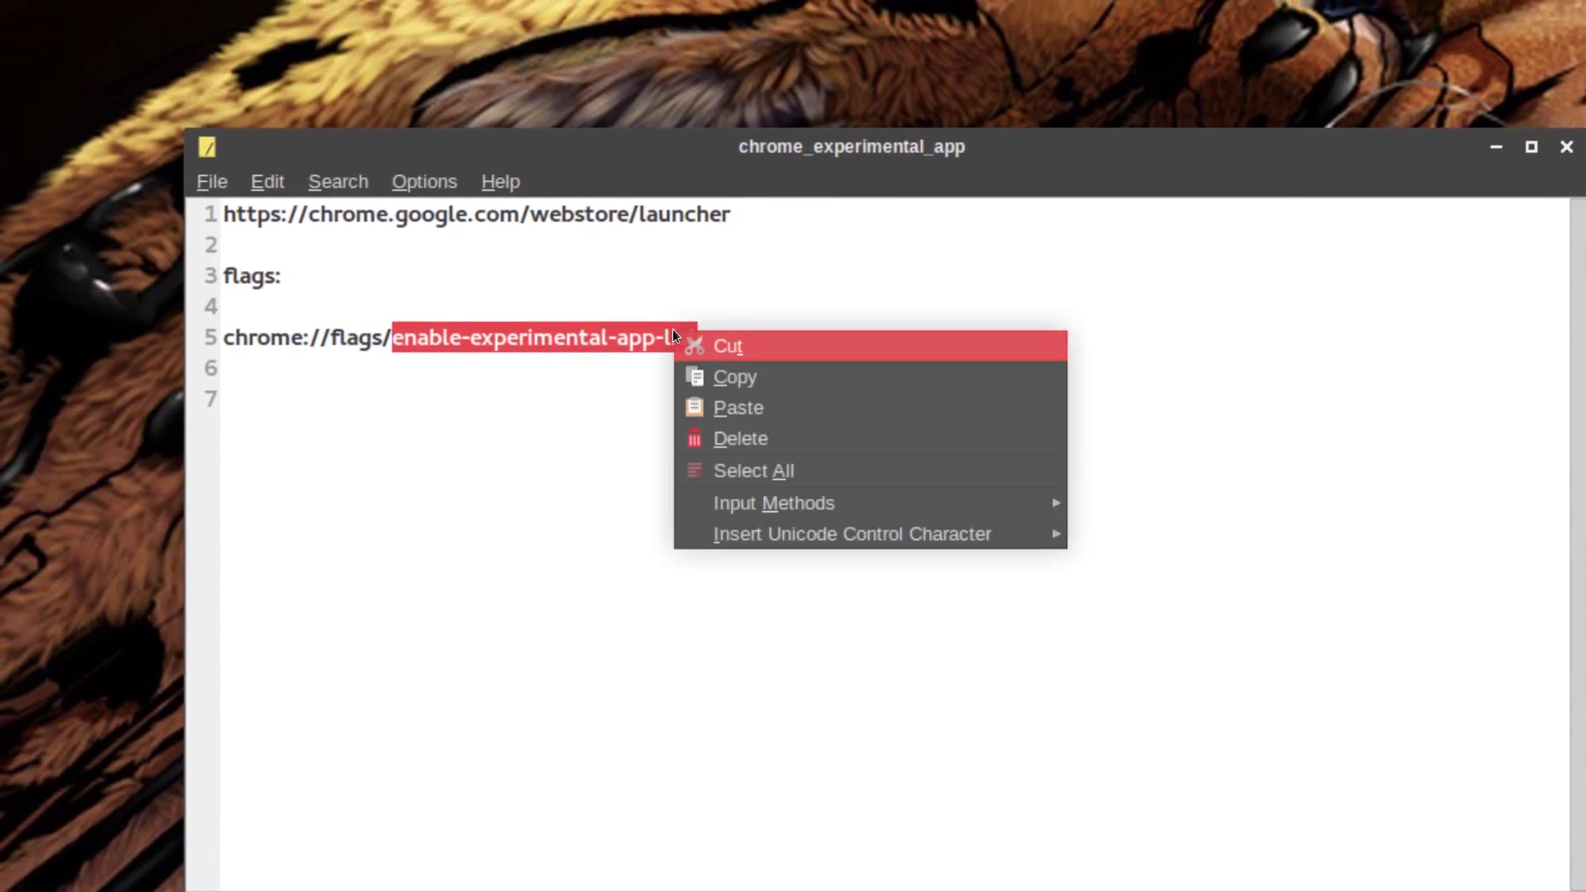
pyautogui.click(686, 360)
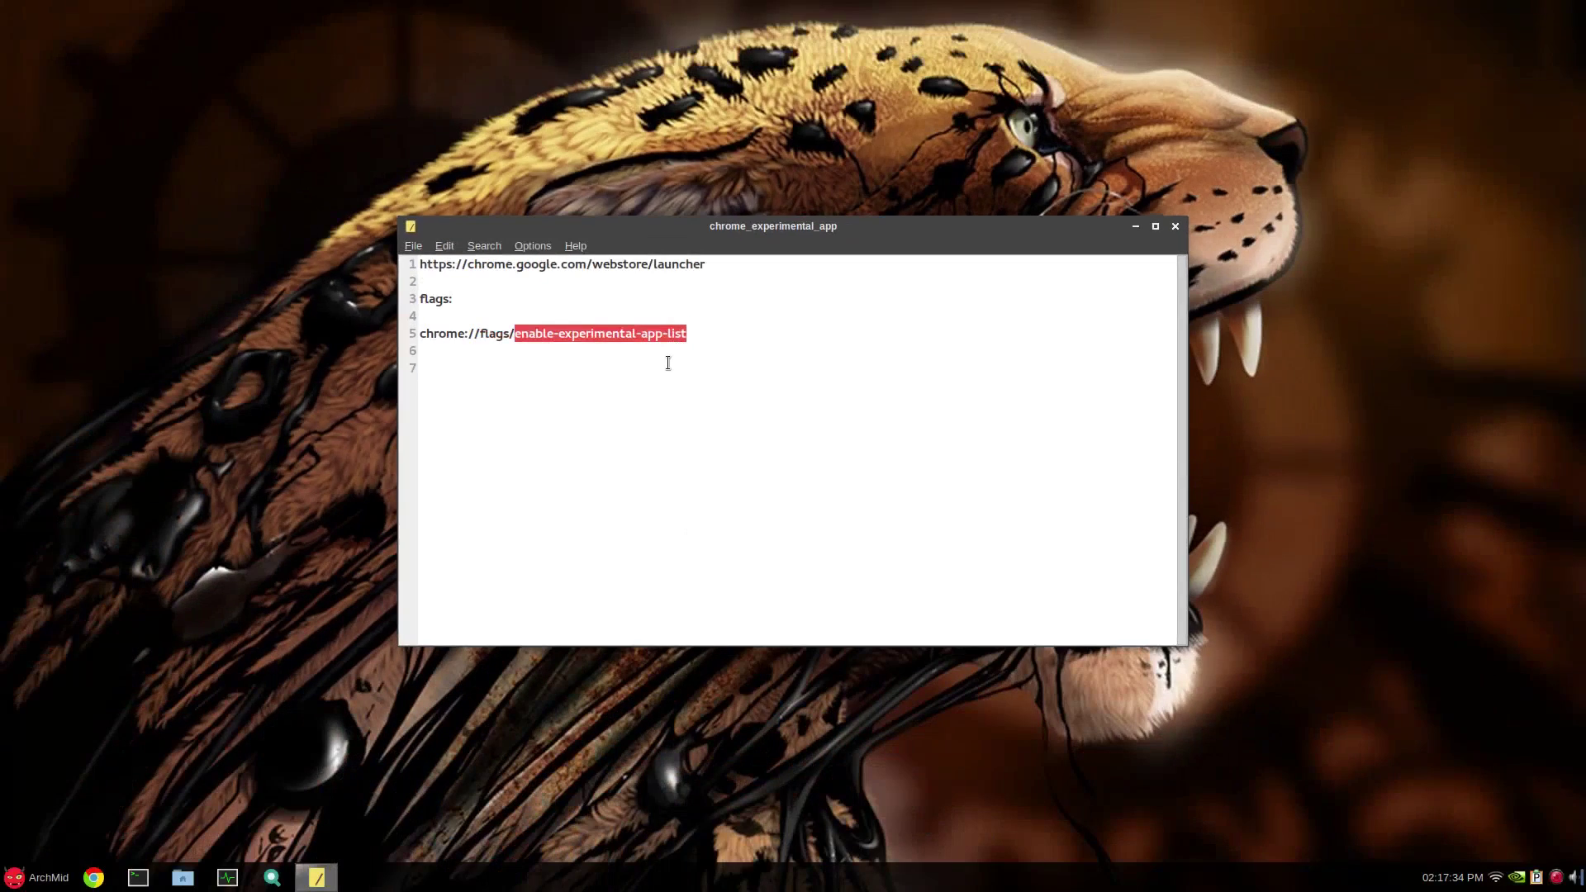
# Open Chrome App Launcher from the applications menu, then close it.
pyautogui.click(14, 877)
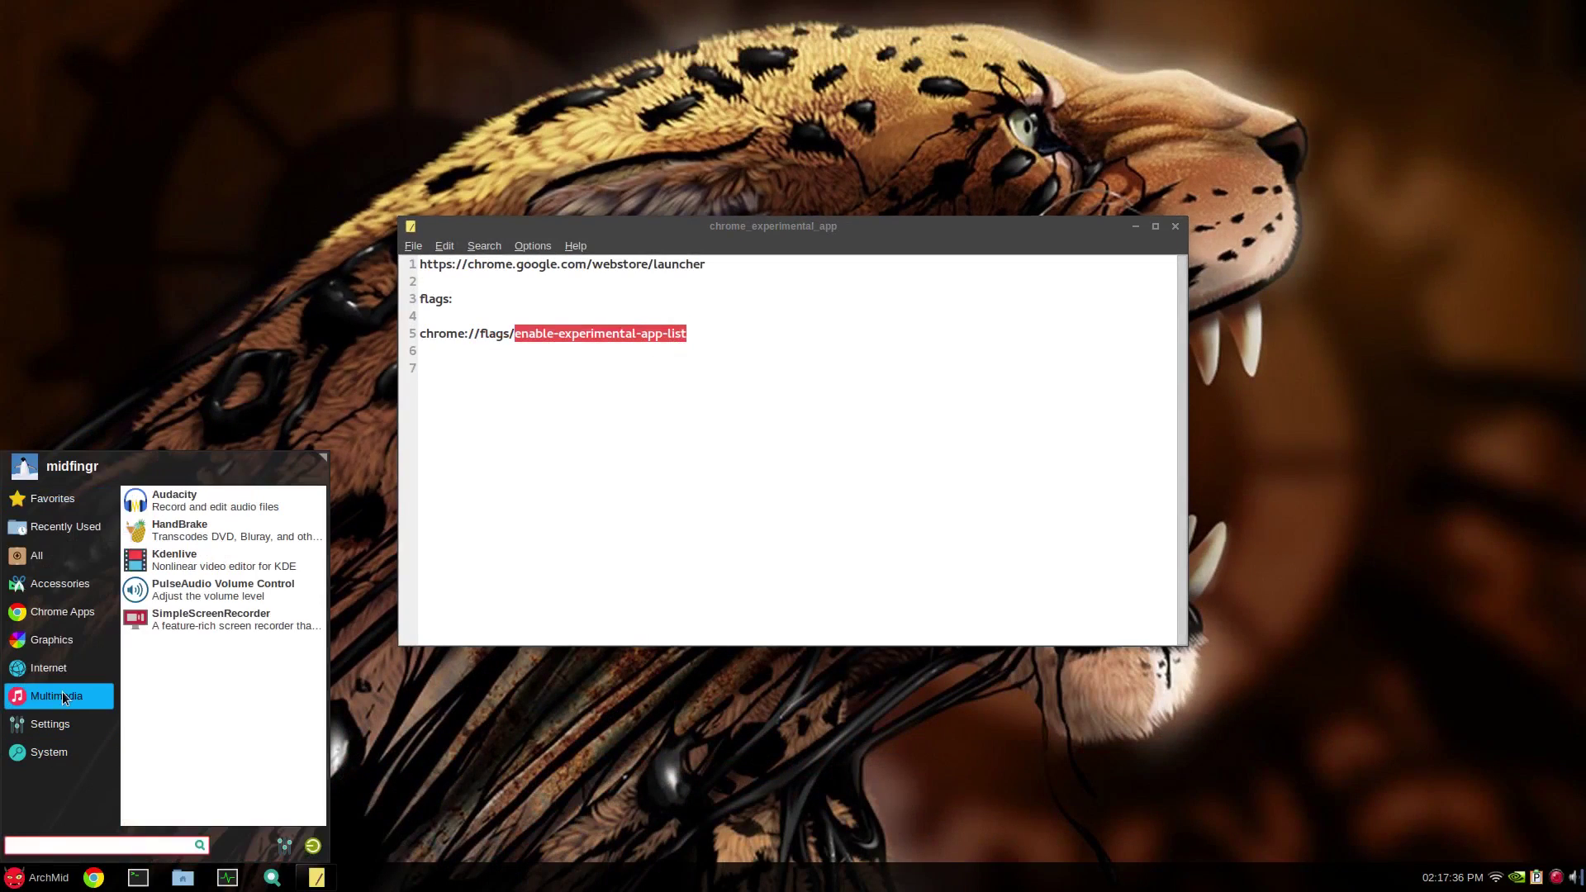
pyautogui.click(198, 527)
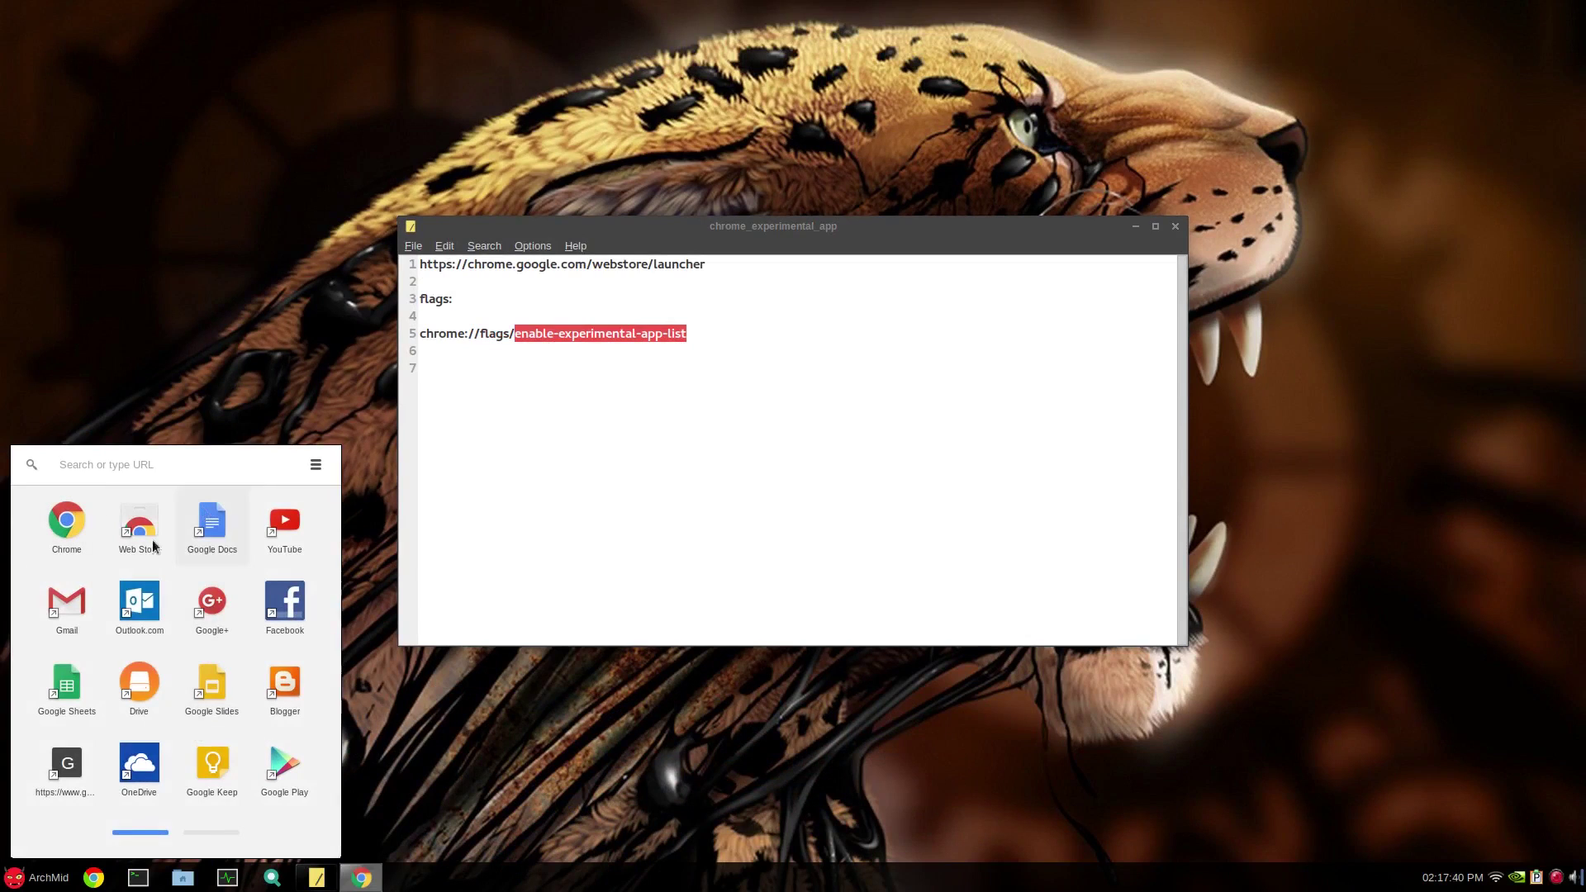
pyautogui.click(635, 506)
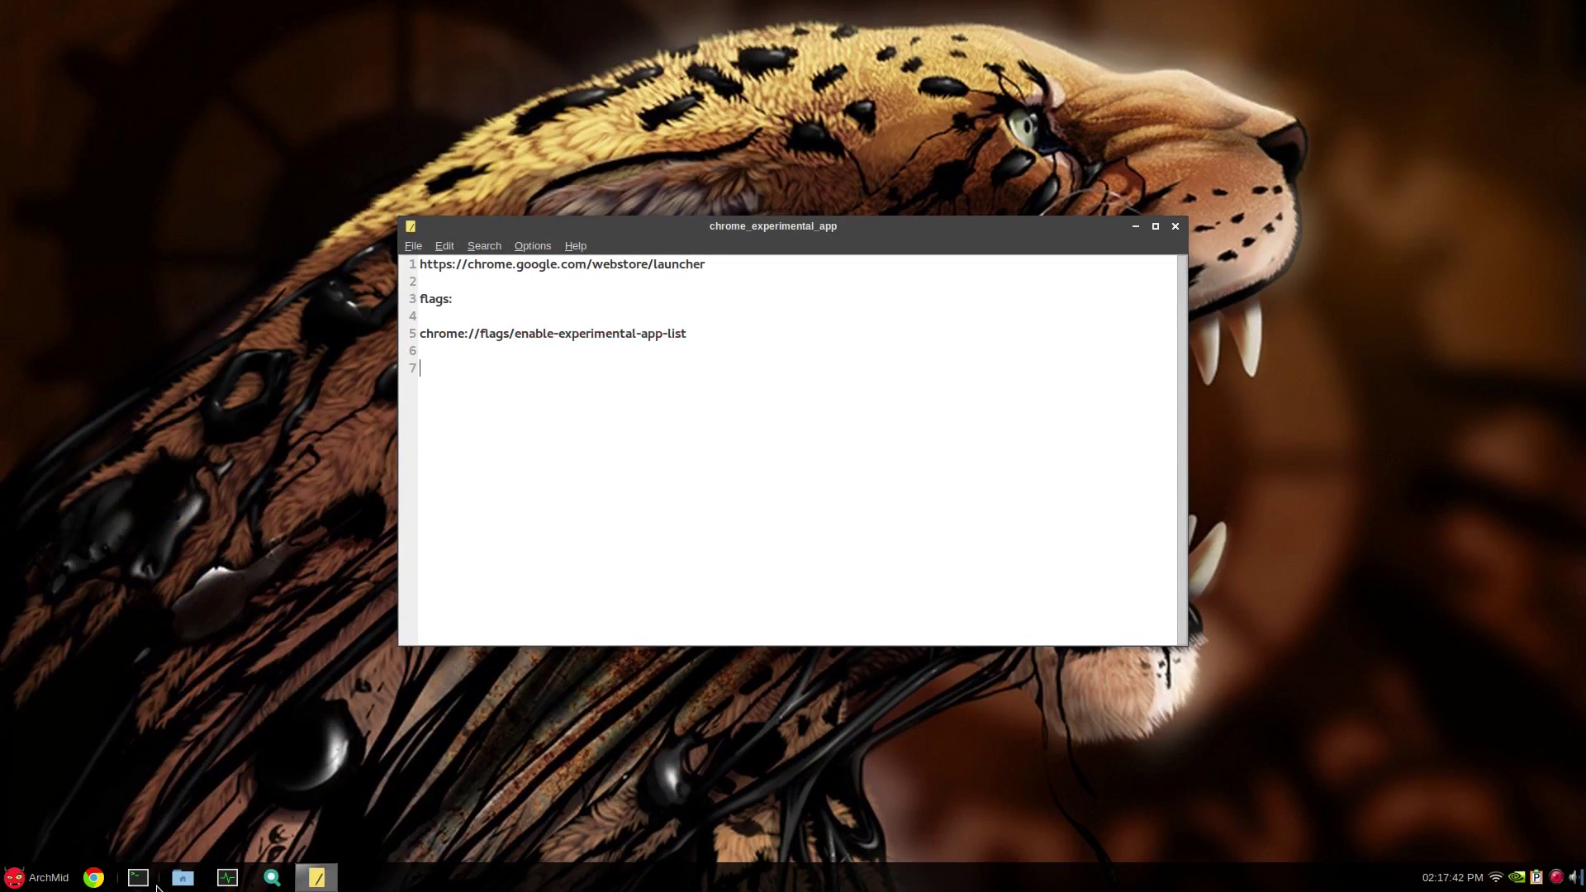
# Copy the chrome://flags URL from line 5 and open it in Chrome.
pyautogui.moveTo(419, 334); pyautogui.dragTo(686, 335)
pyautogui.rightClick(676, 338)
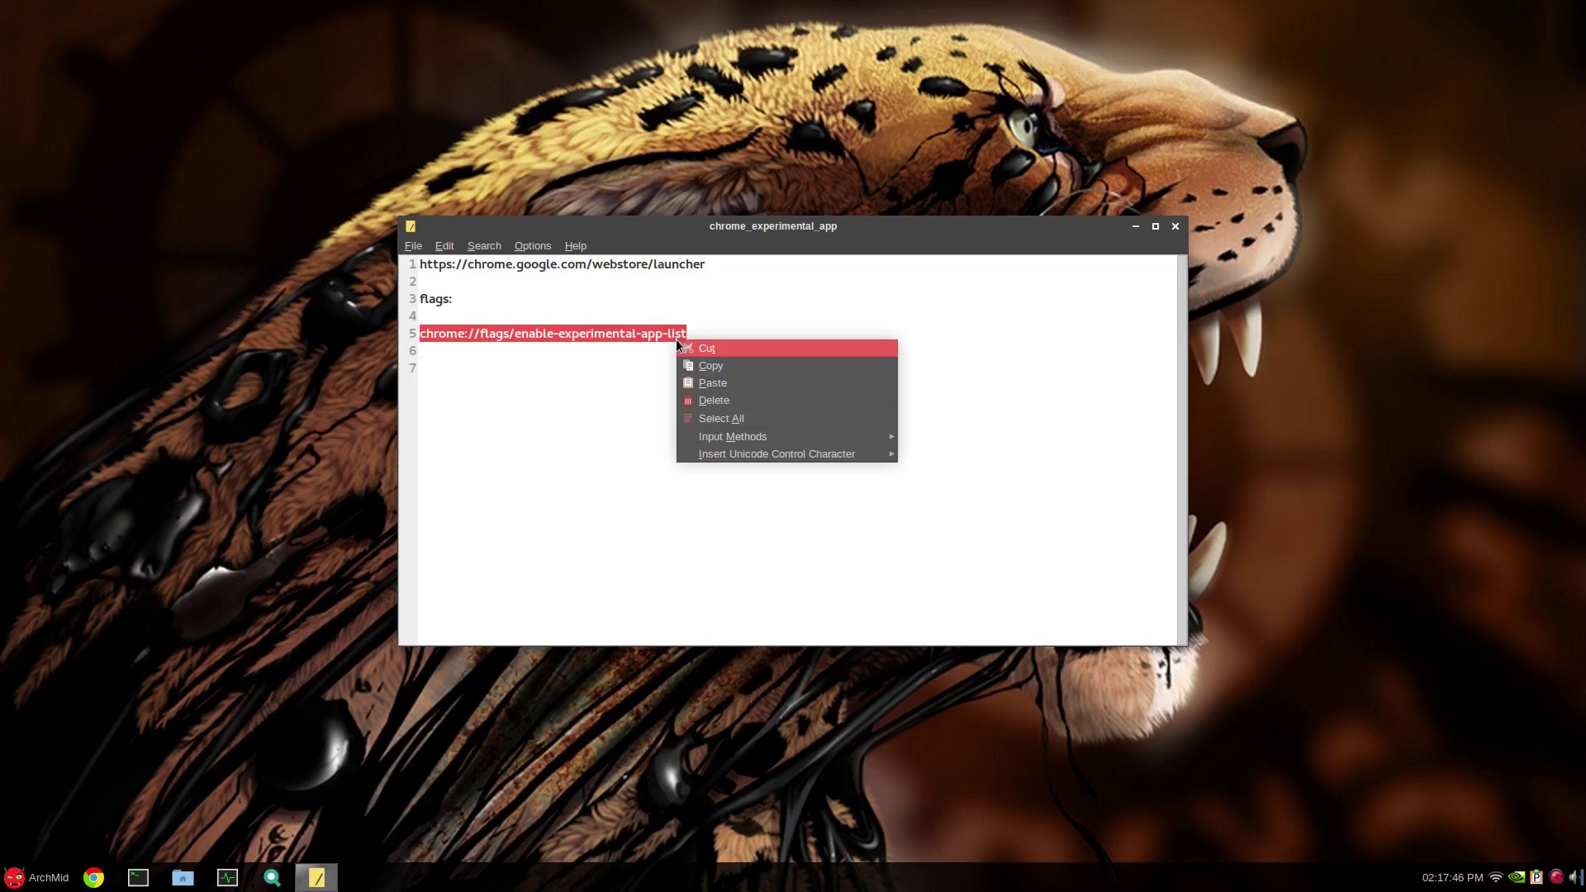
pyautogui.click(716, 366)
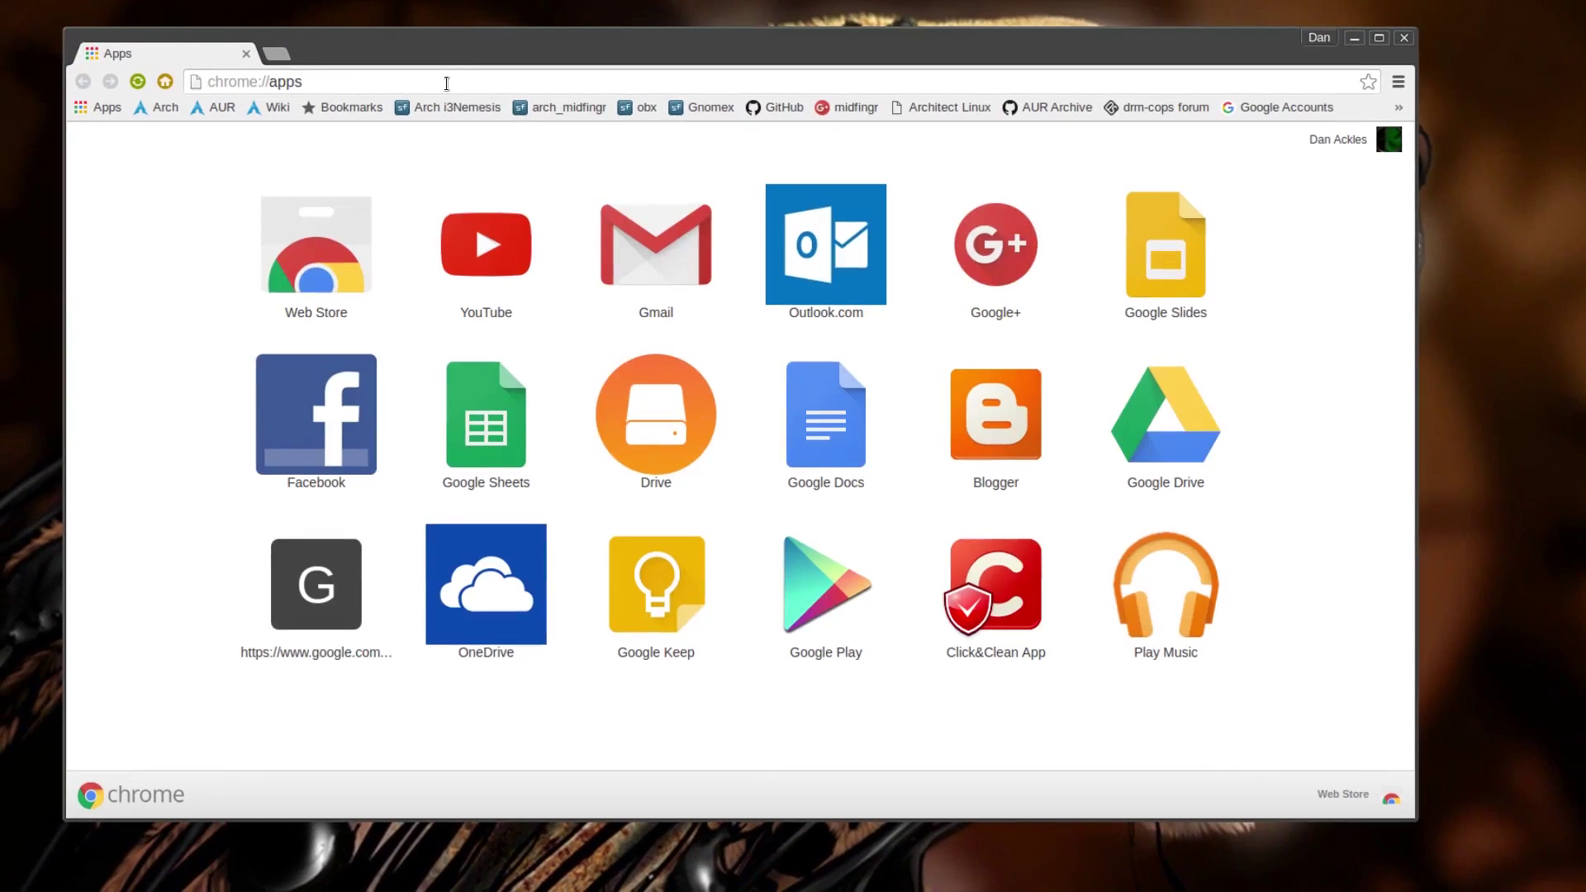
pyautogui.rightClick(444, 84)
pyautogui.click(494, 185)
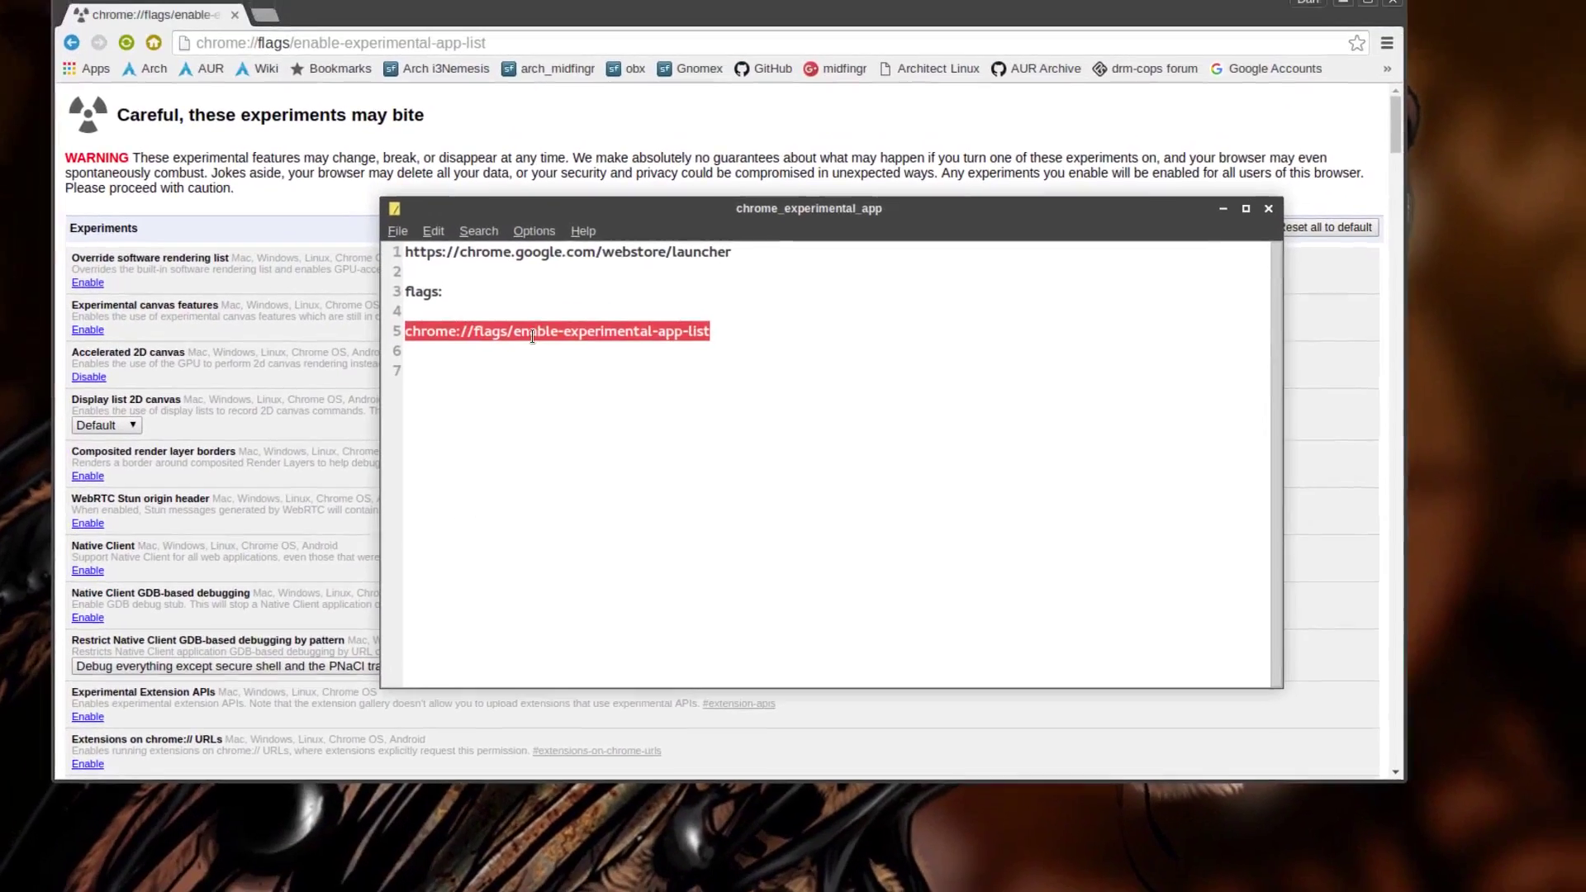
# Copy enable-experimental-app-list and search for it on the flags page.
pyautogui.click(512, 336)
pyautogui.moveTo(515, 335)
pyautogui.mouseDown()
pyautogui.moveTo(706, 334)
pyautogui.moveTo(688, 339)
pyautogui.mouseUp()
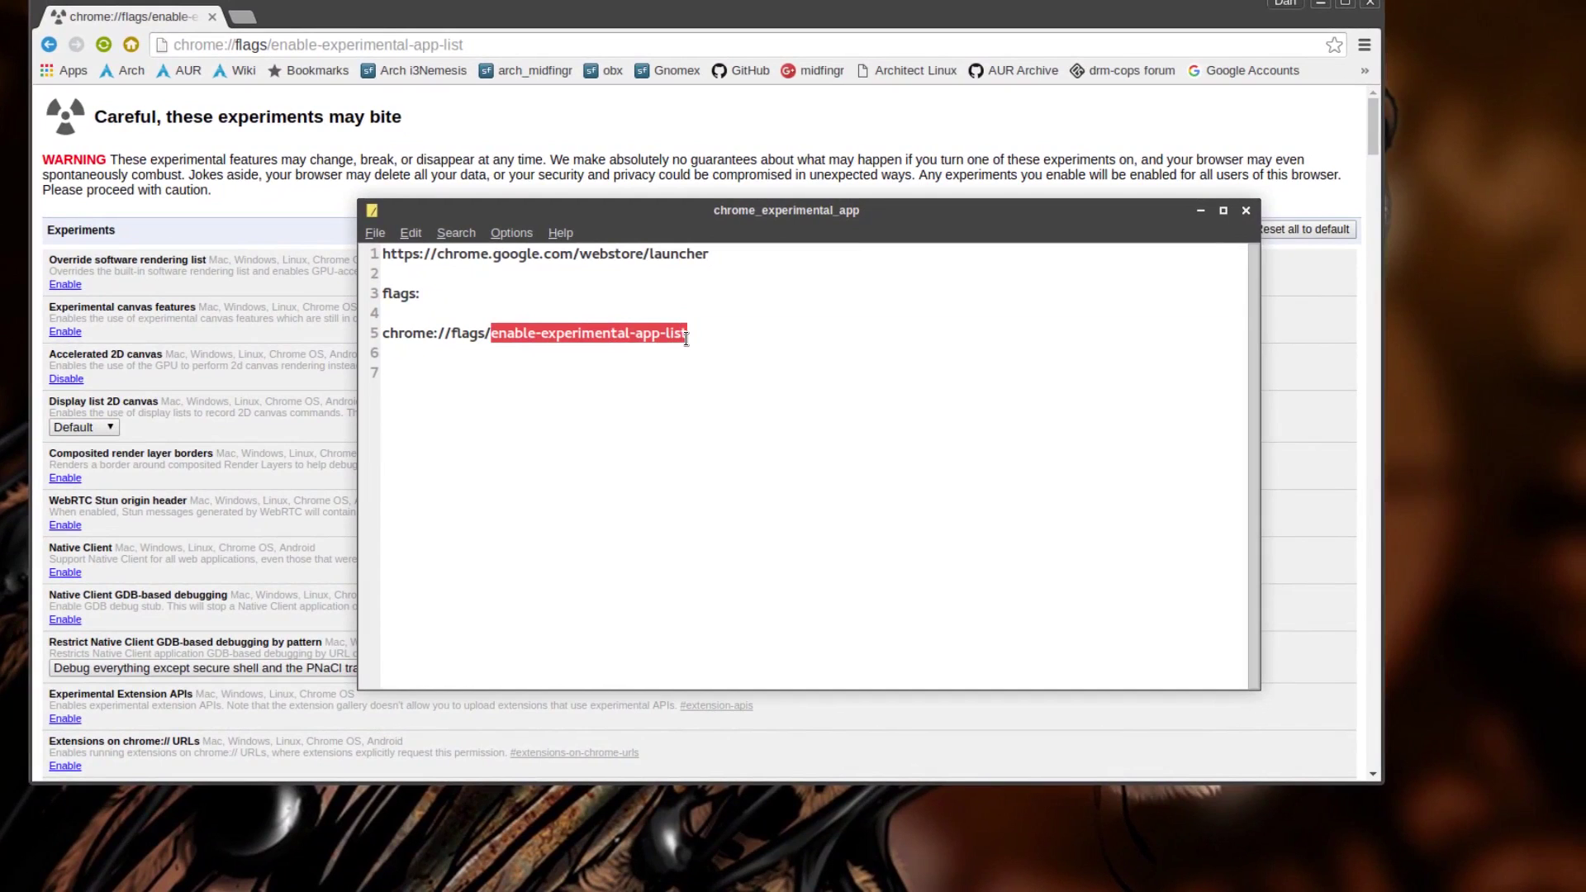
pyautogui.rightClick(680, 336)
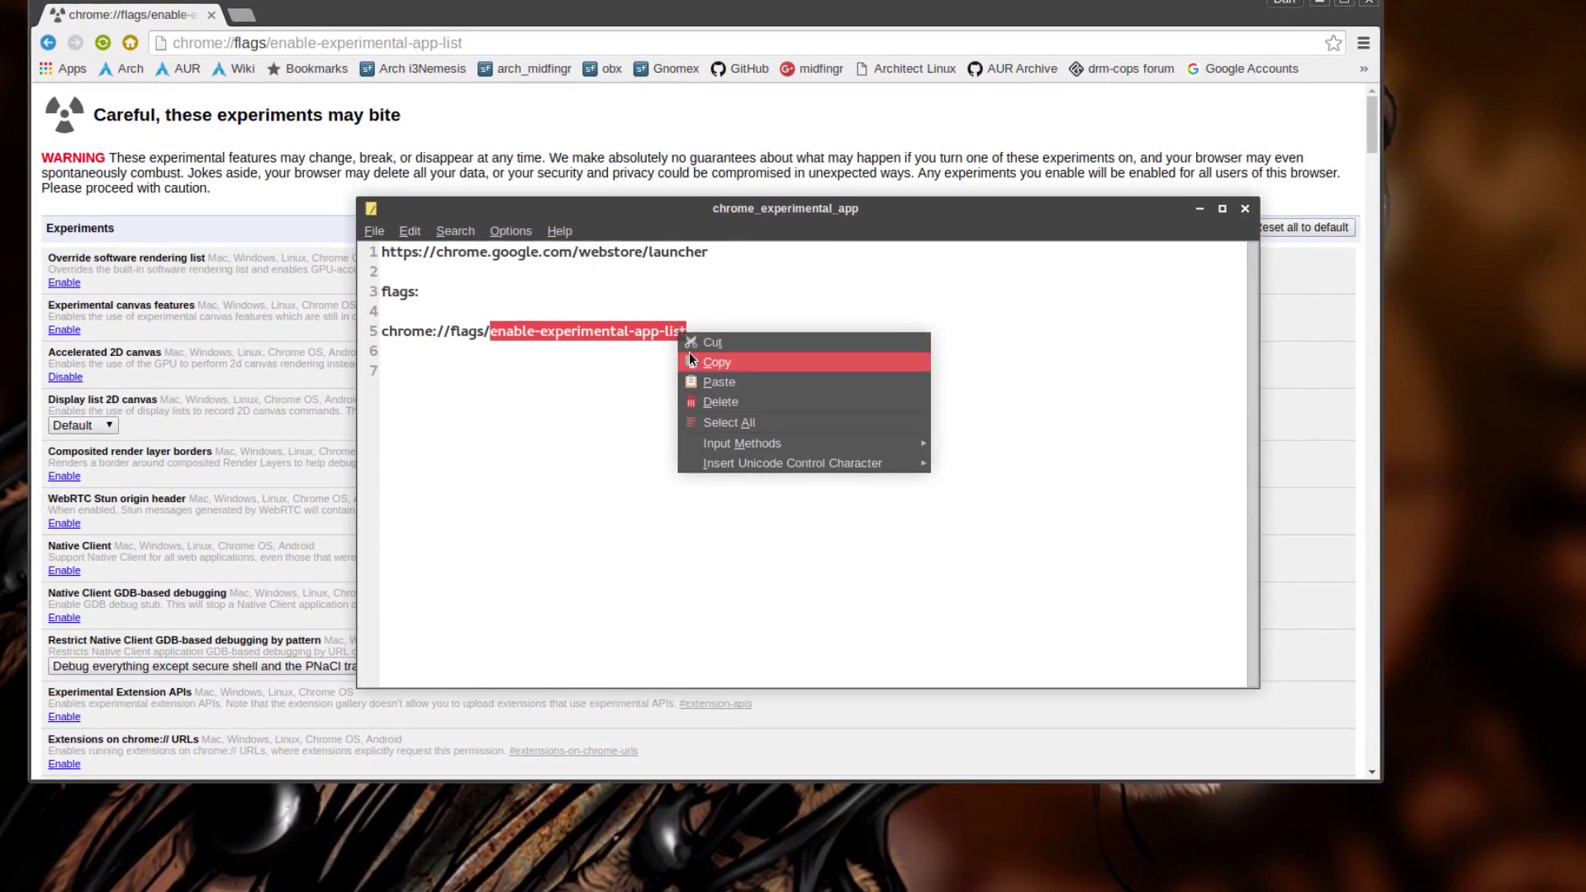
pyautogui.click(689, 360)
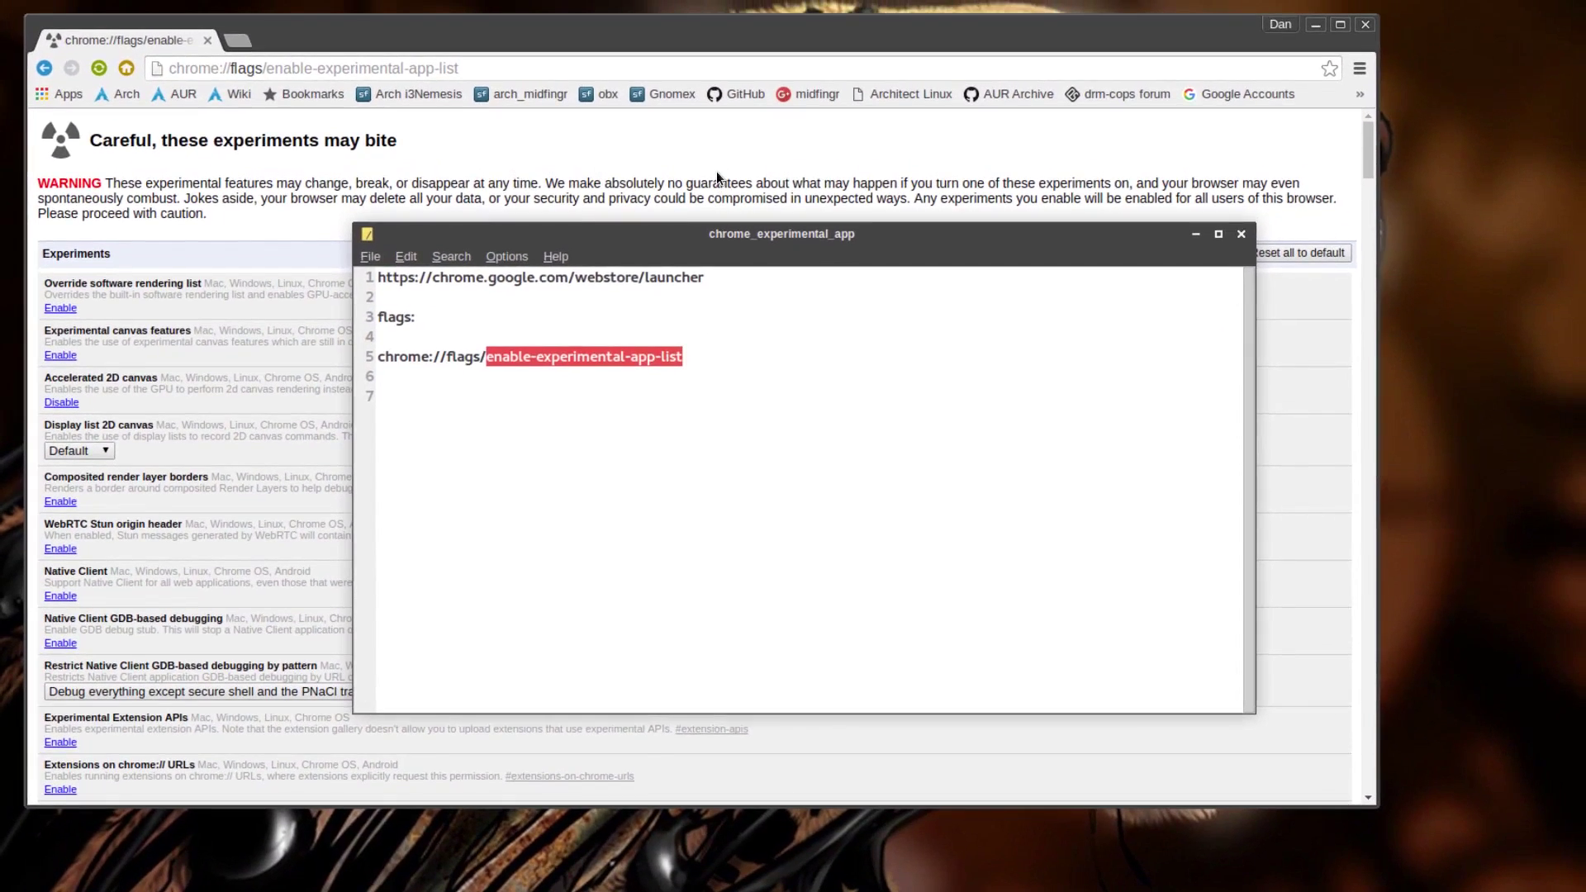
pyautogui.hotkey('alt', 'Tab')
pyautogui.hotkey('ctrl', 'f')
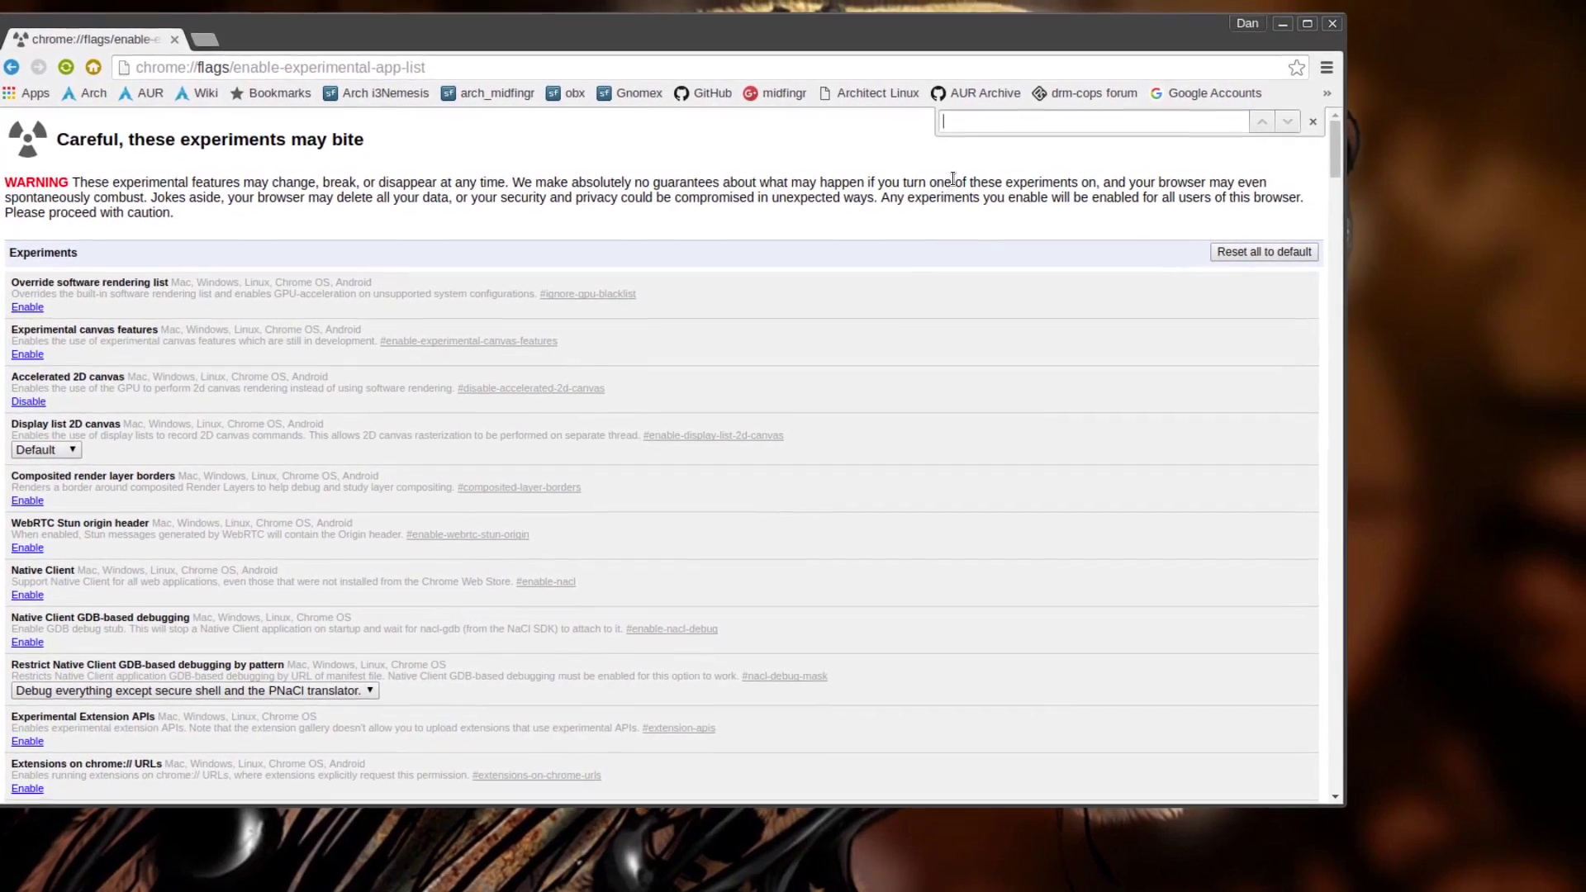
pyautogui.rightClick(966, 123)
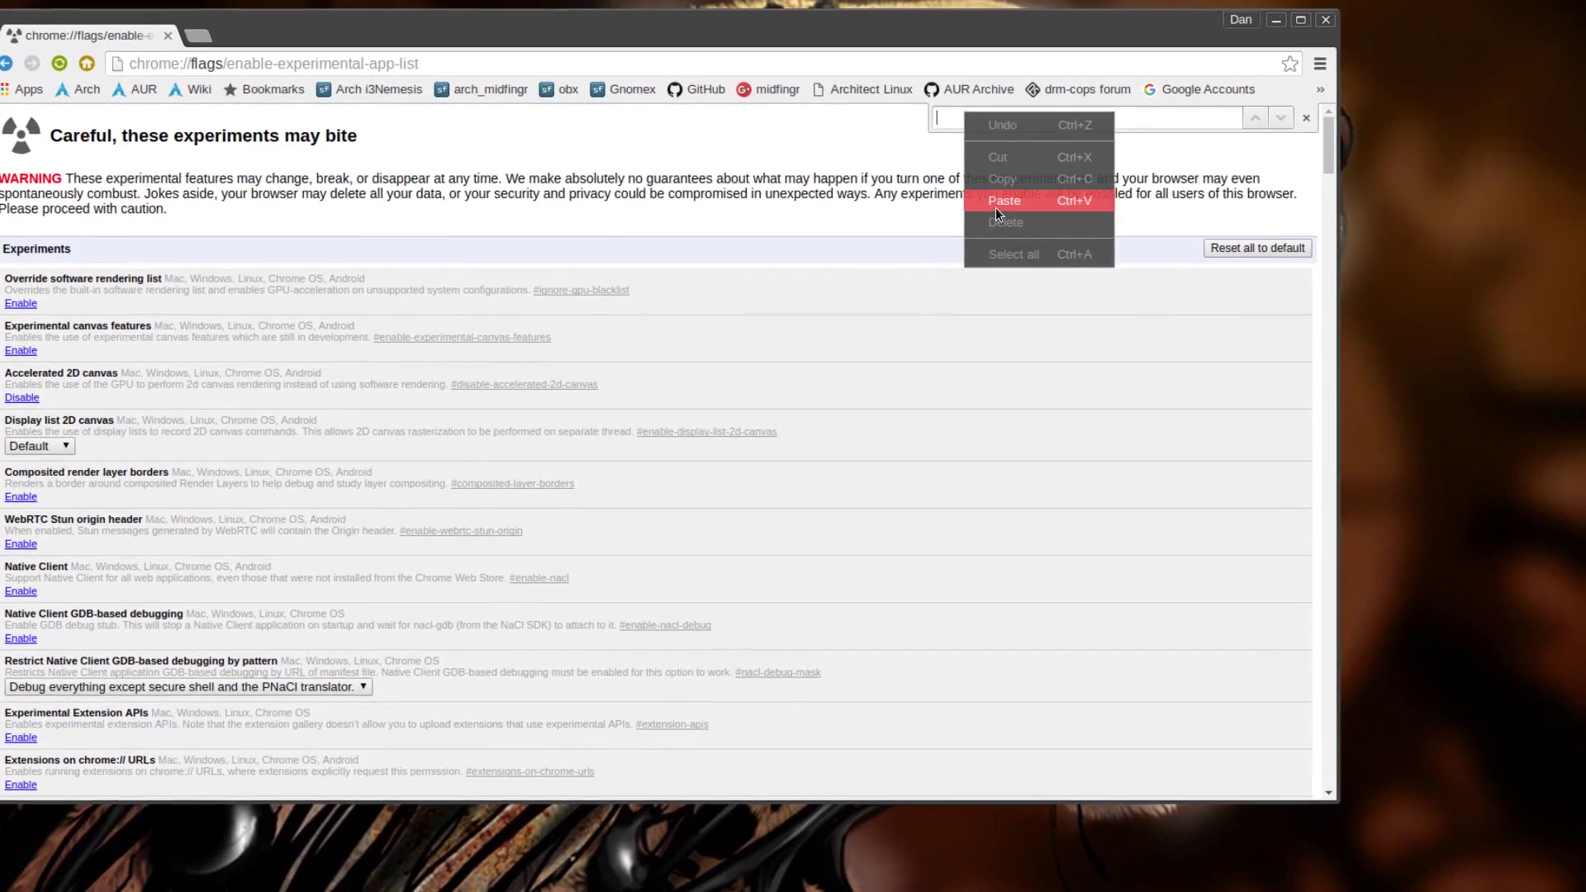
pyautogui.click(995, 207)
# Enable Experimental App Launcher, relaunch Chrome, and close the browser window.
pyautogui.click(122, 439)
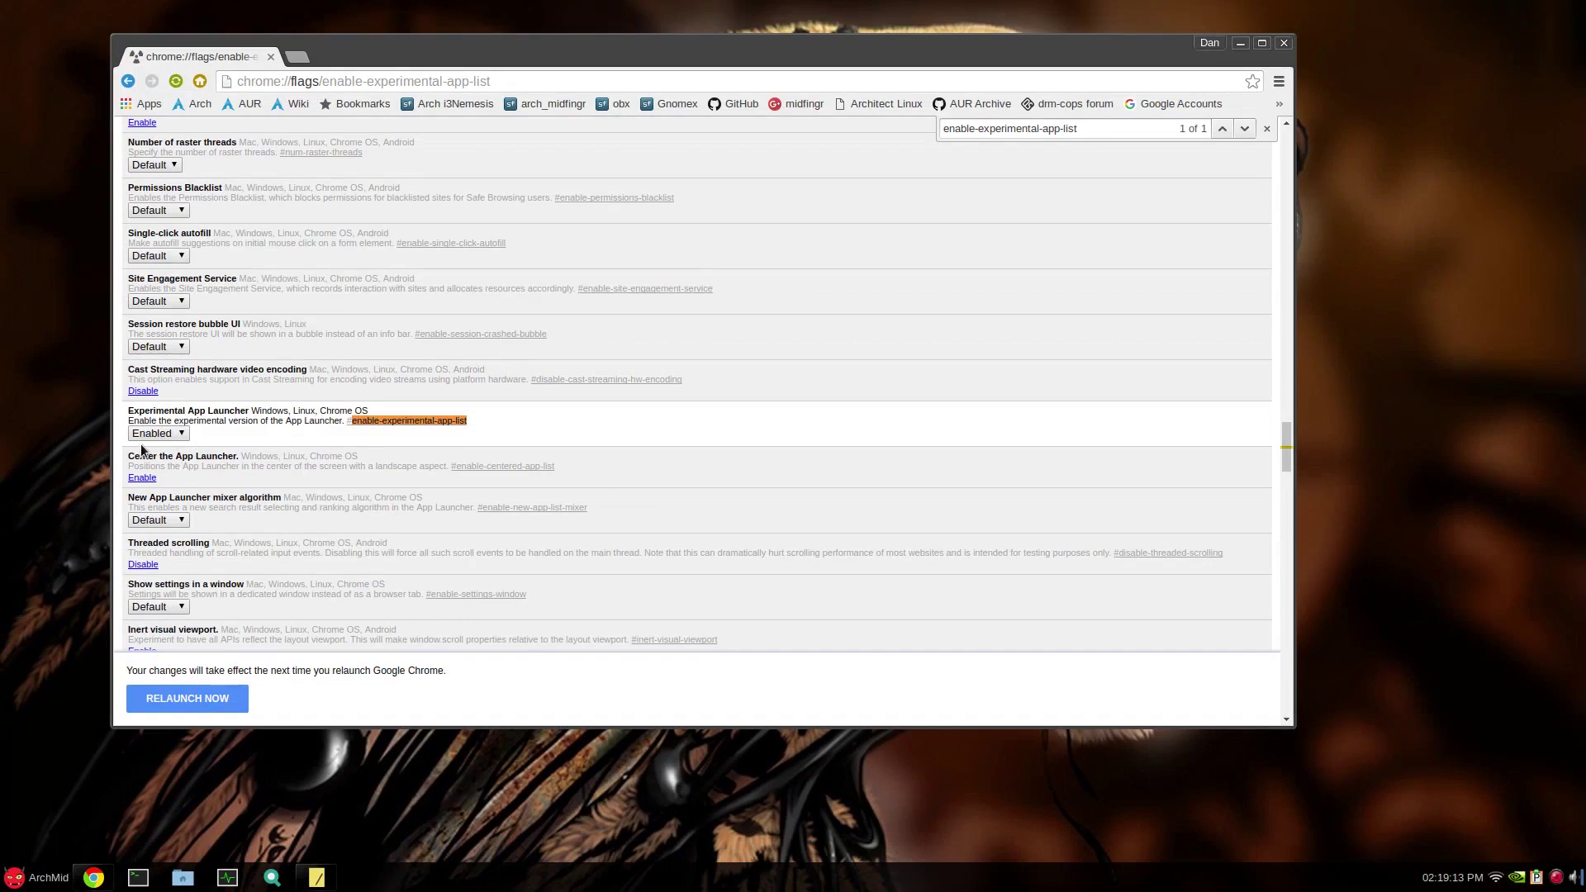
pyautogui.click(202, 698)
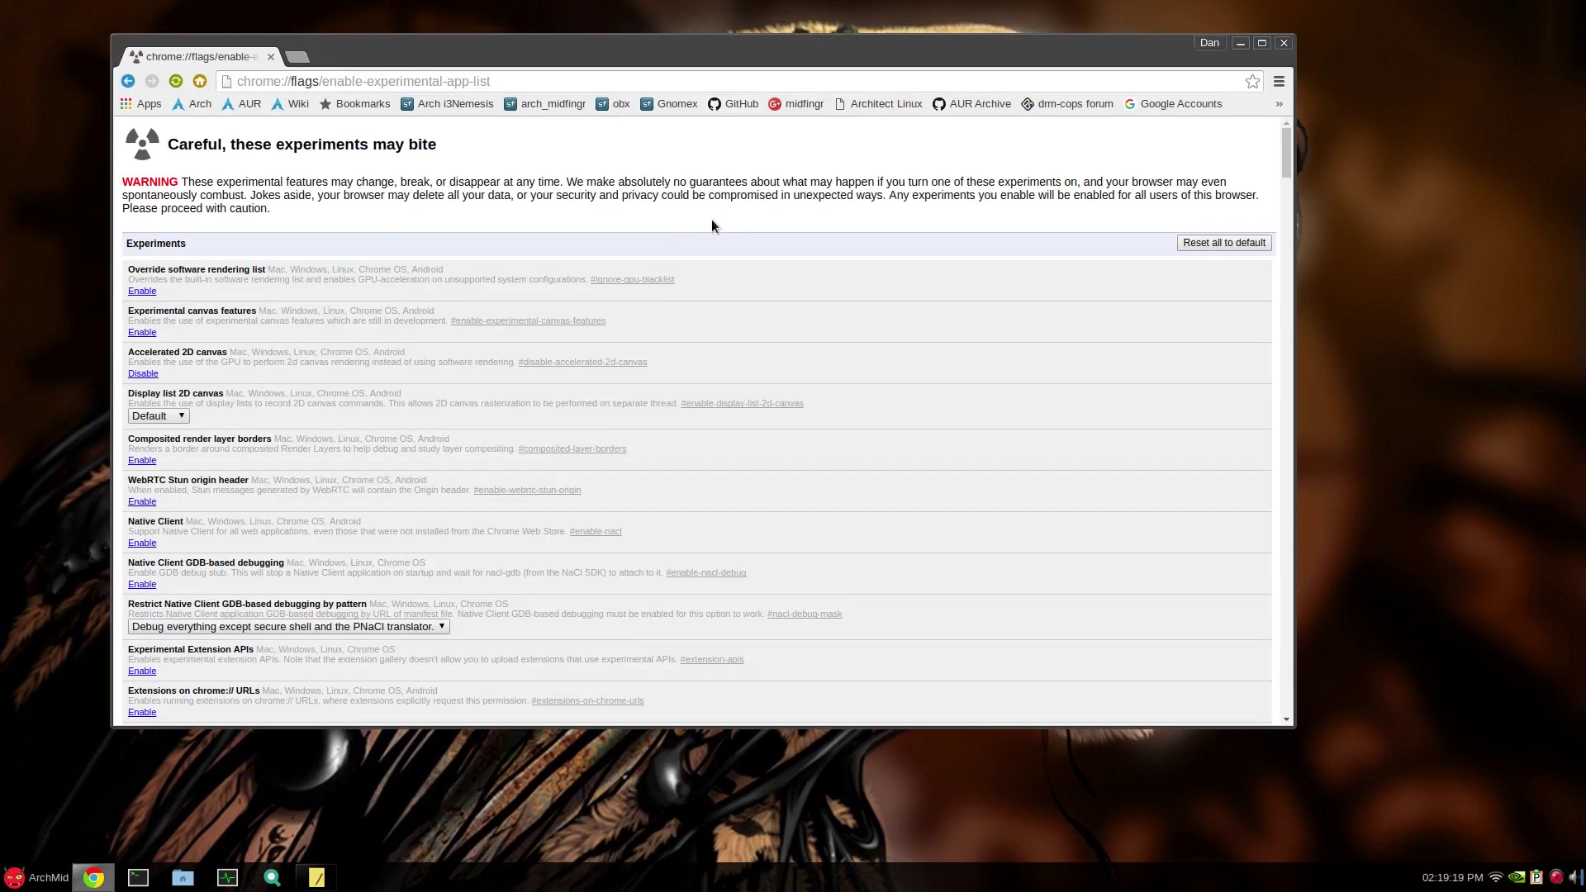
pyautogui.hotkey('ctrl', 'shift', 'w')
# Launch Chrome App Launcher from the menu, show the desktop, relaunch and dismiss it.
pyautogui.click(16, 879)
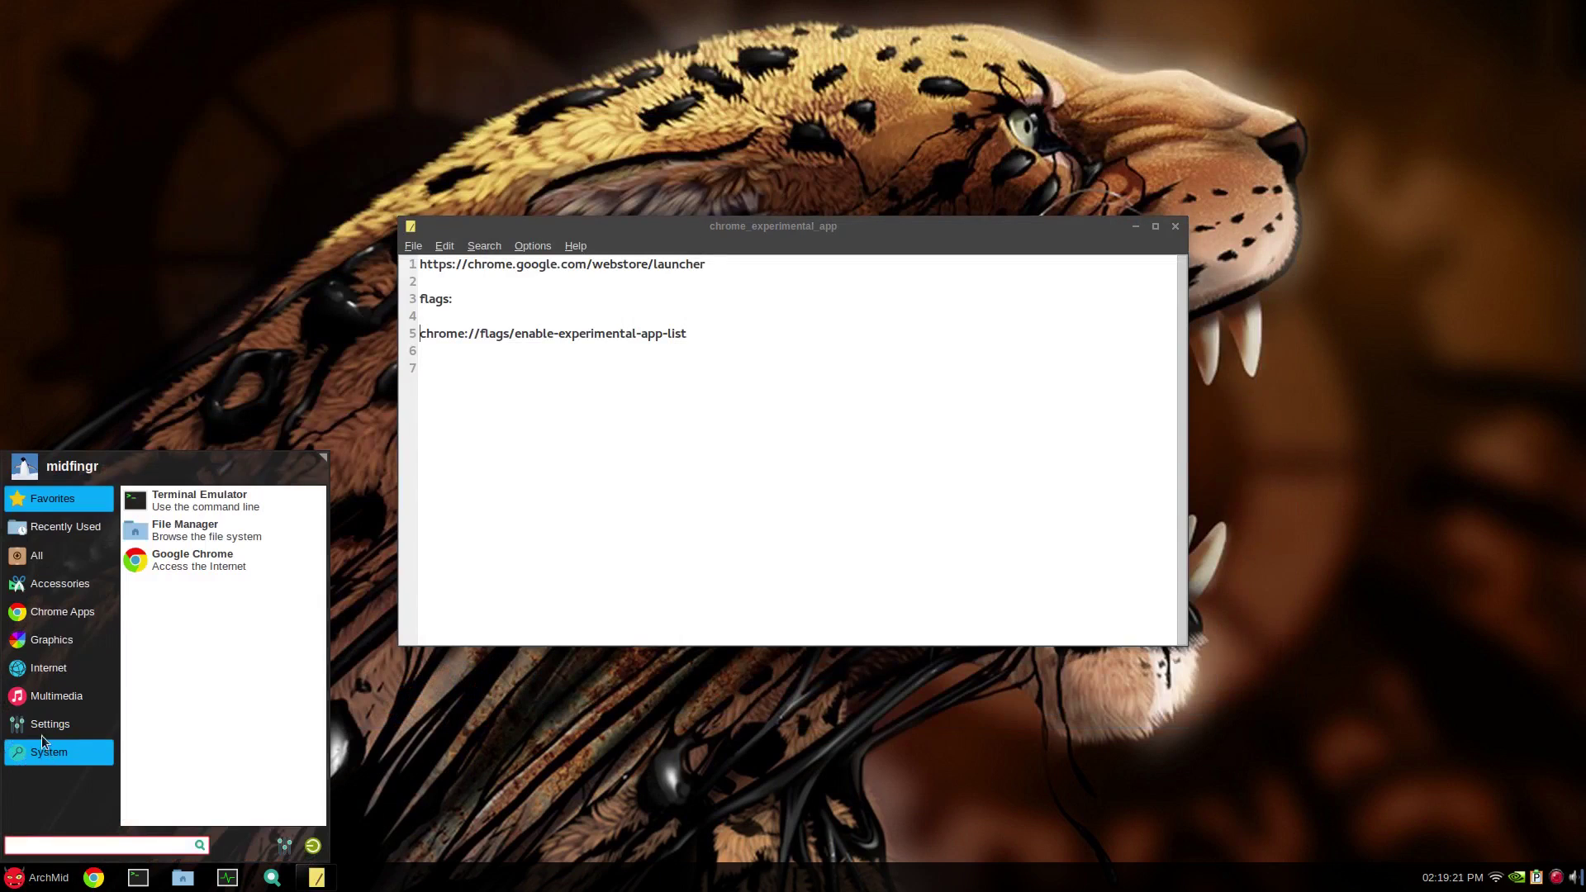
pyautogui.moveTo(49, 669)
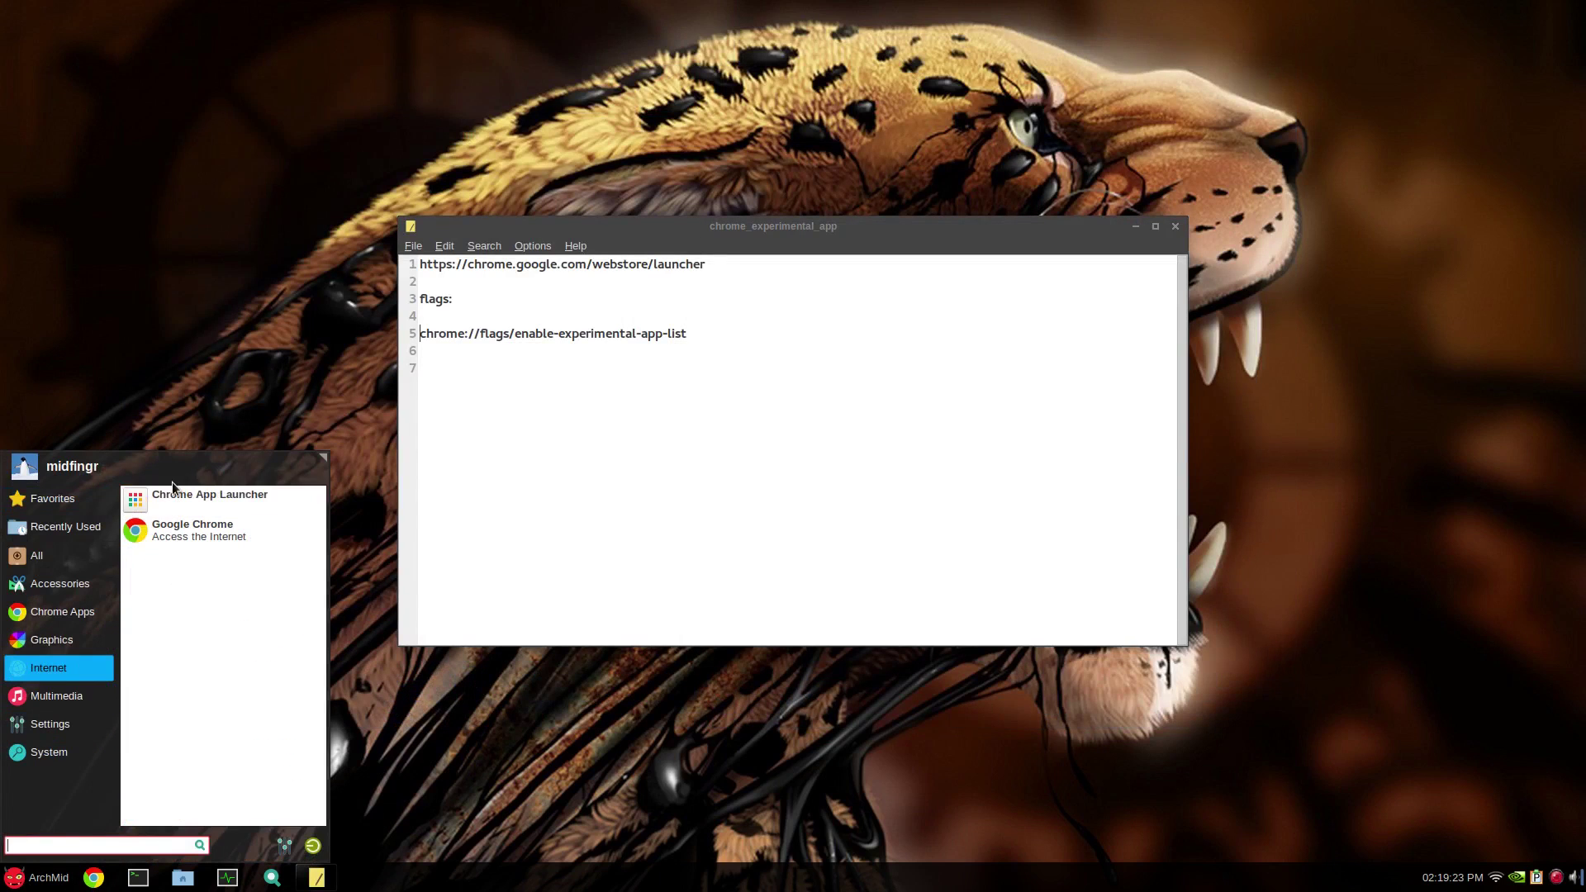
pyautogui.click(183, 496)
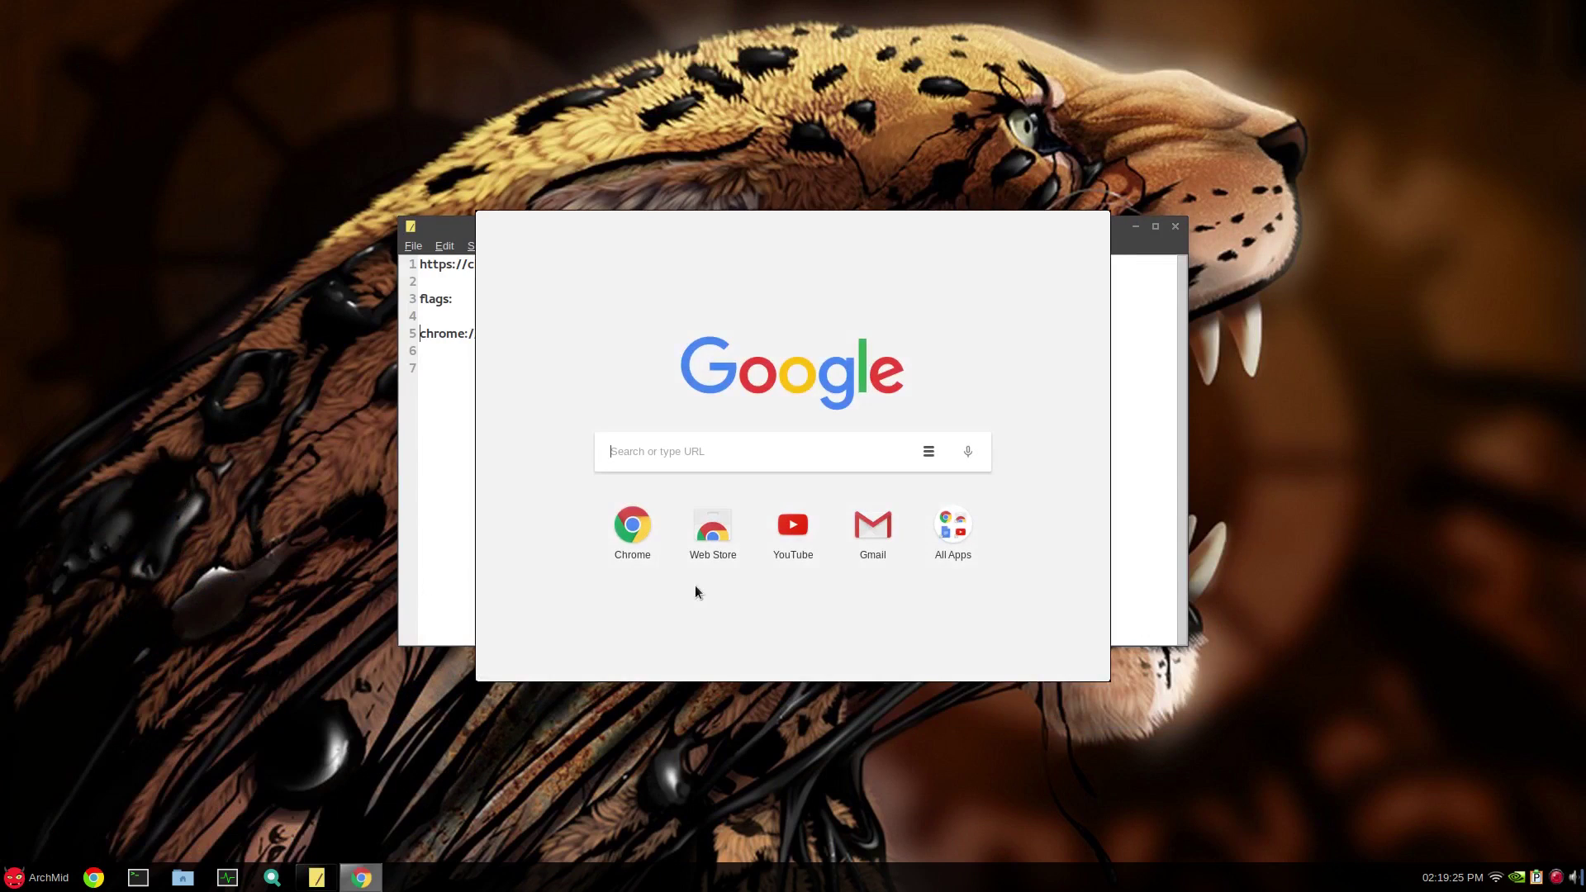
pyautogui.press('super+d')
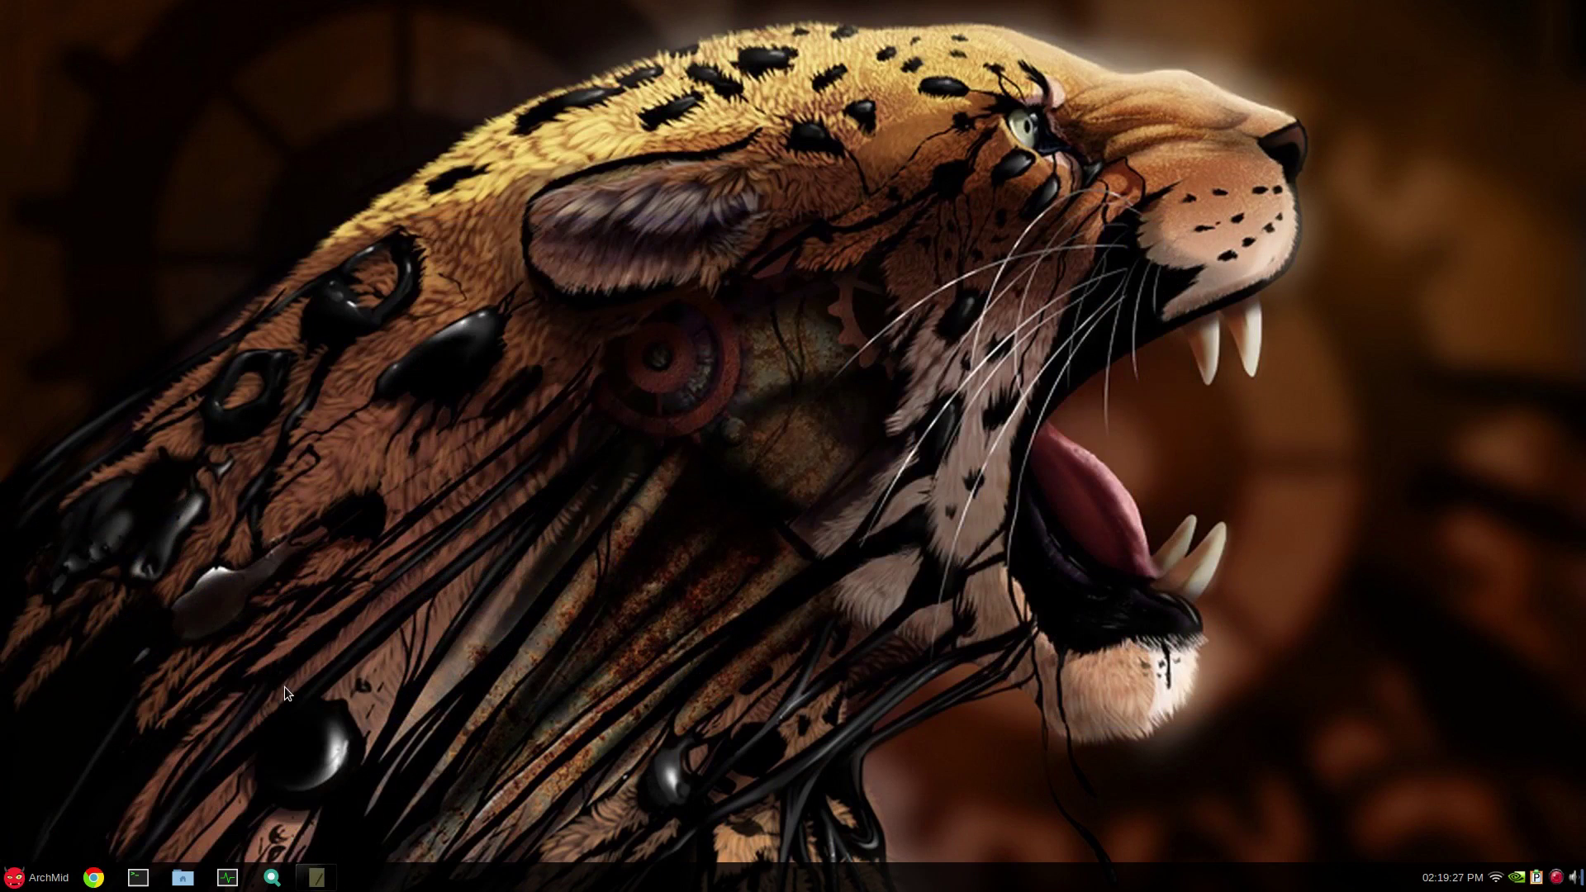
pyautogui.press('super')
pyautogui.click(209, 498)
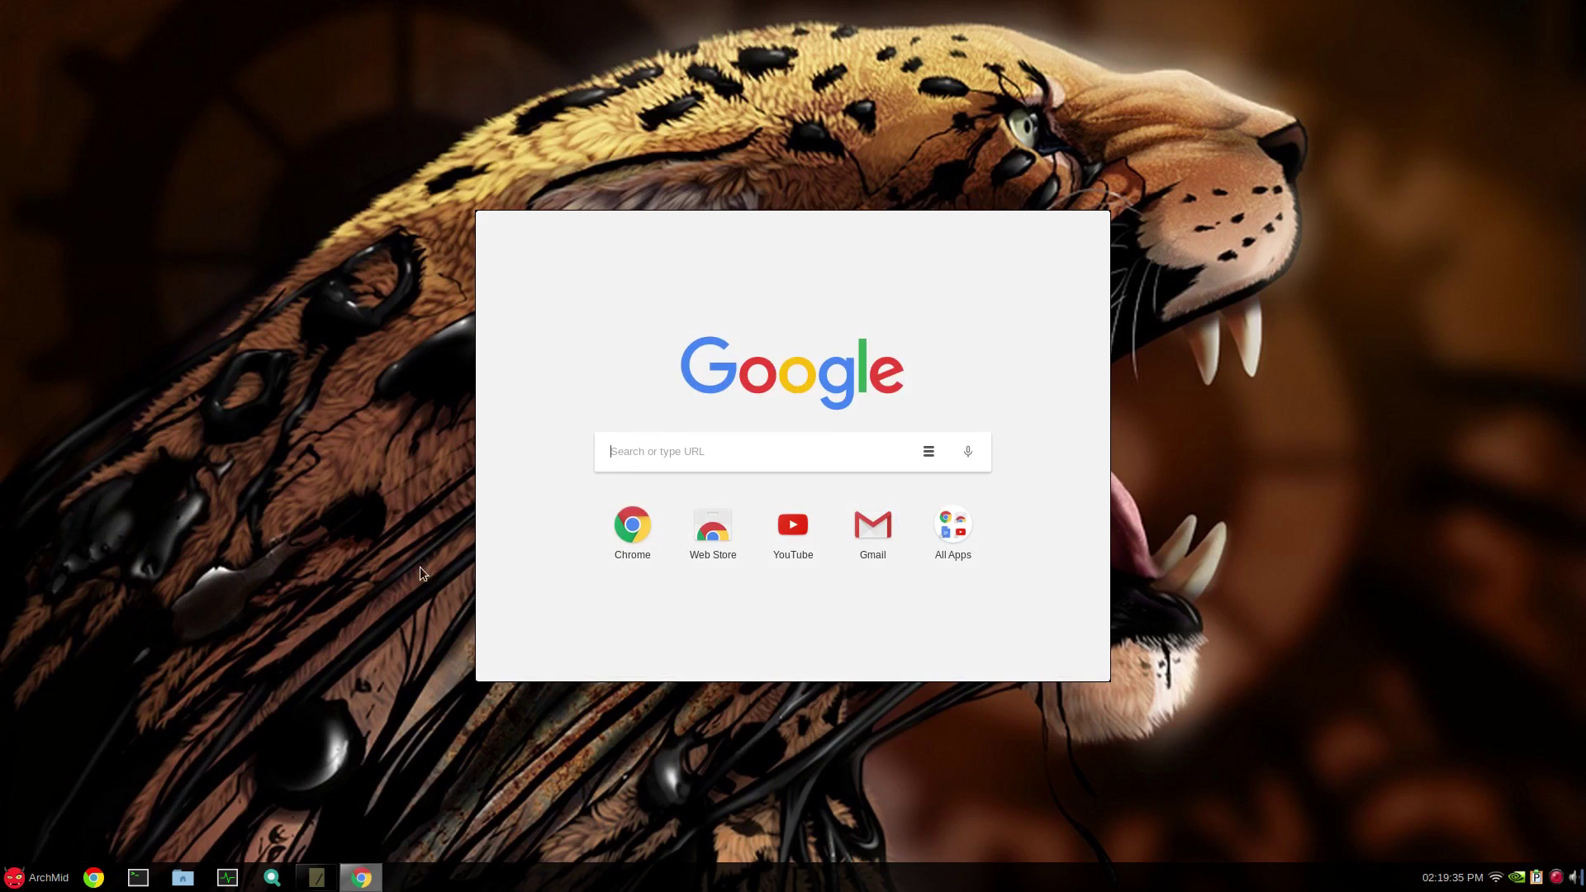
pyautogui.click(274, 533)
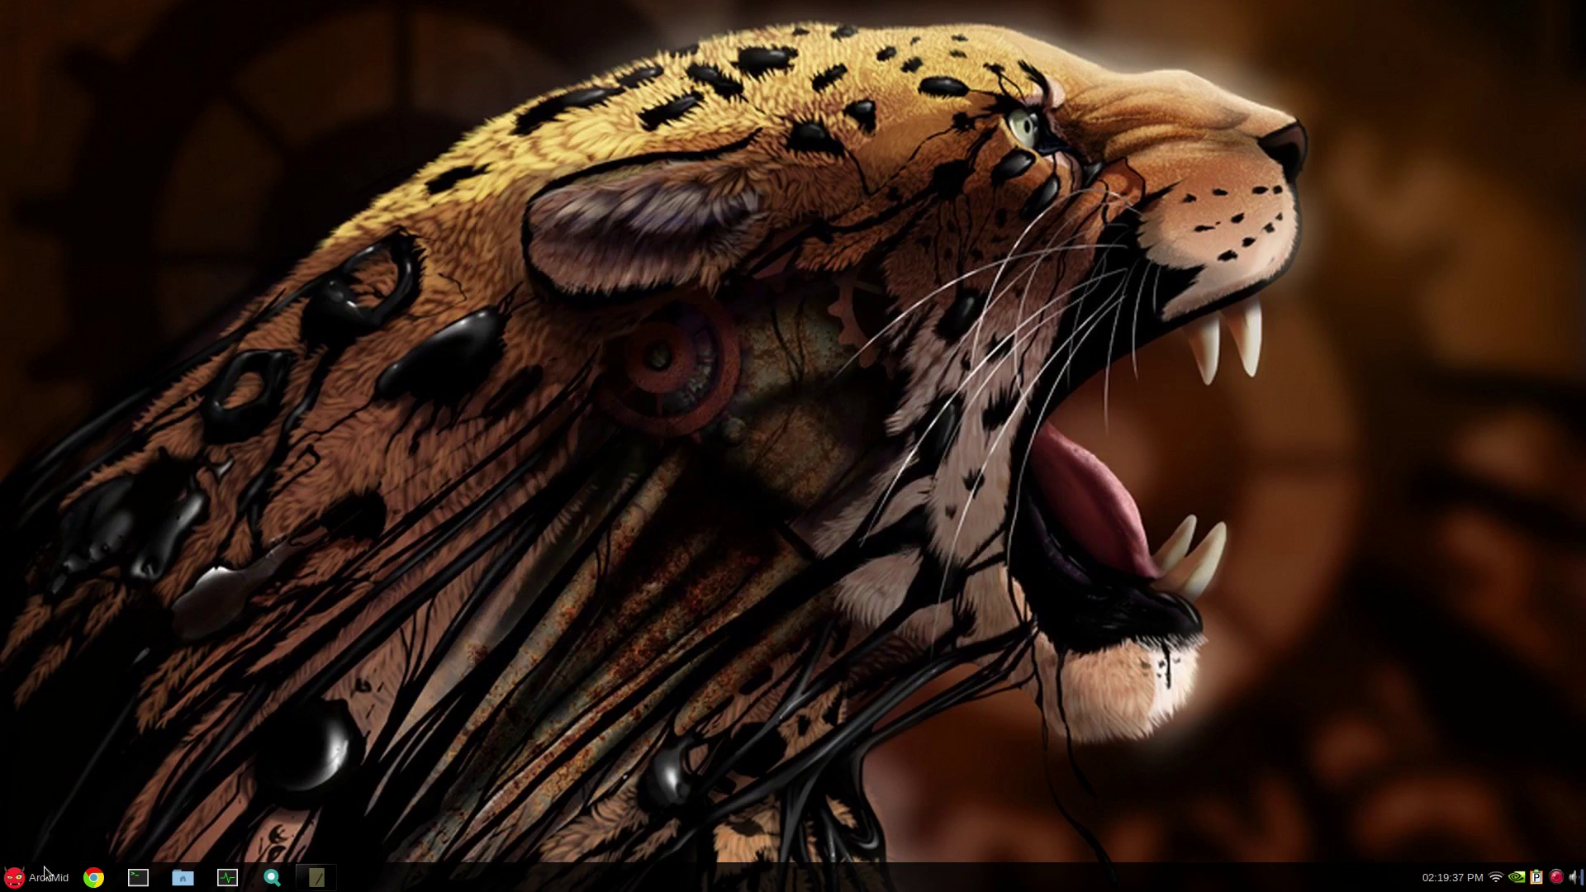
pyautogui.press('super')
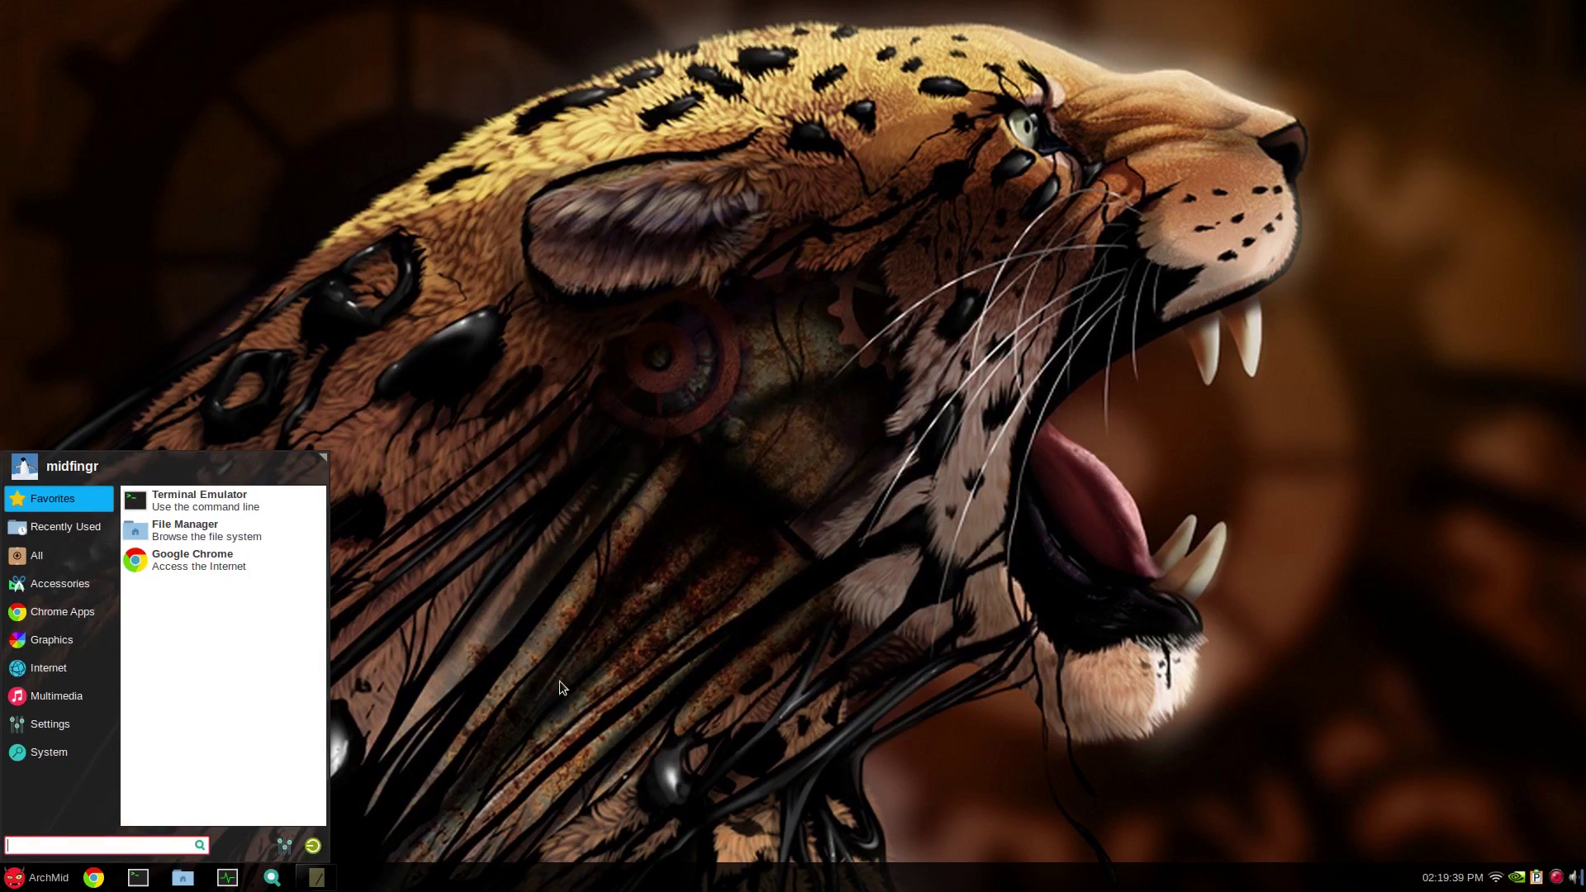
# Add a new Panel 2 in Panel Preferences and nudge it slightly right.
pyautogui.click(487, 682)
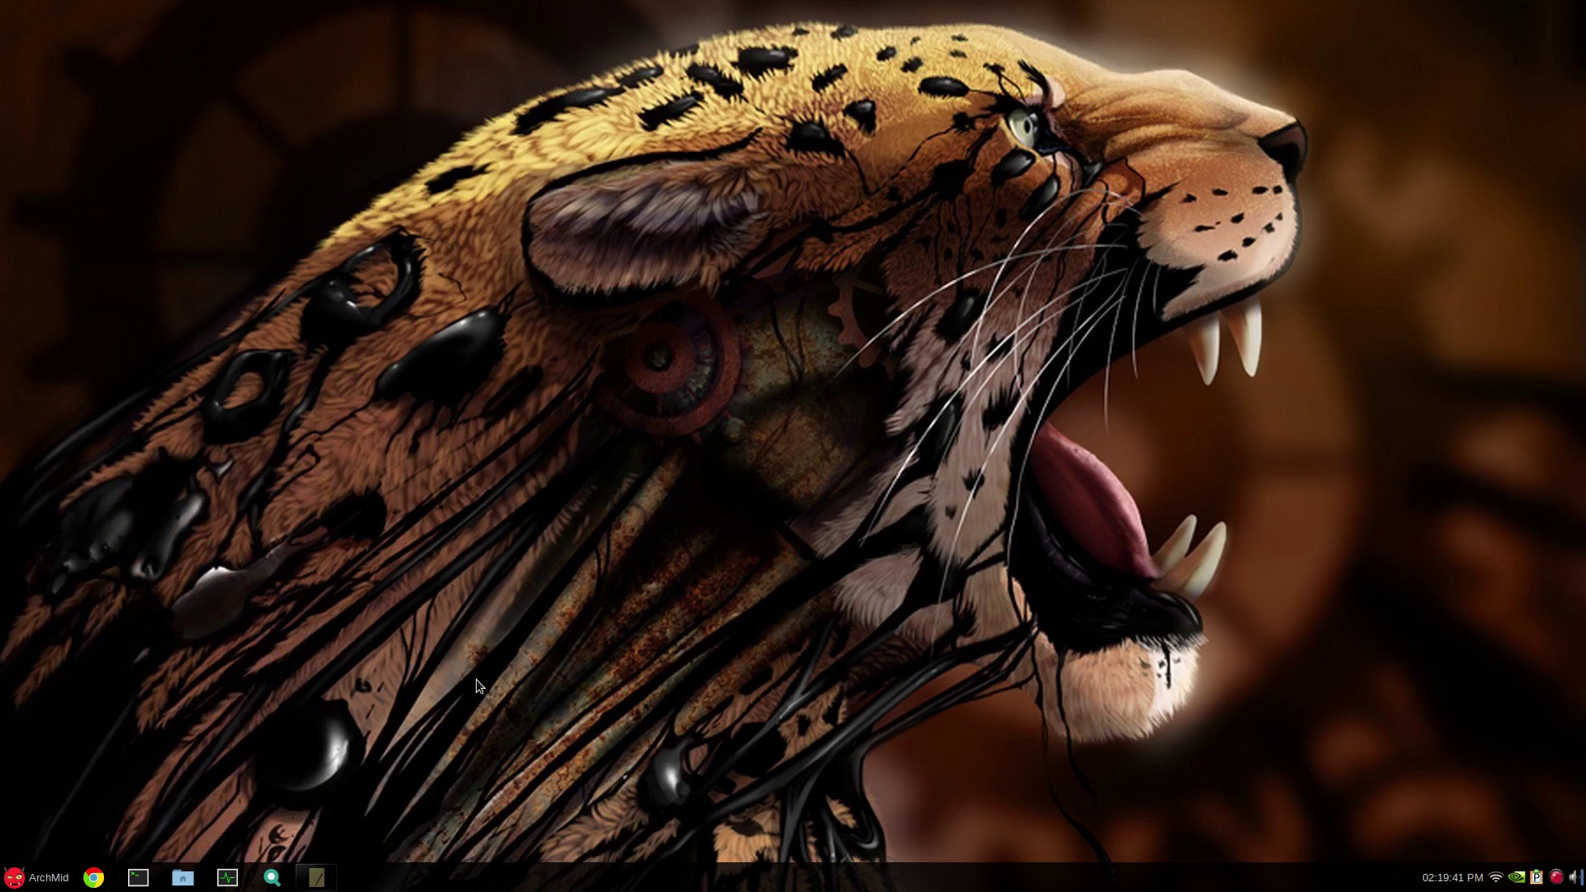
pyautogui.click(17, 882)
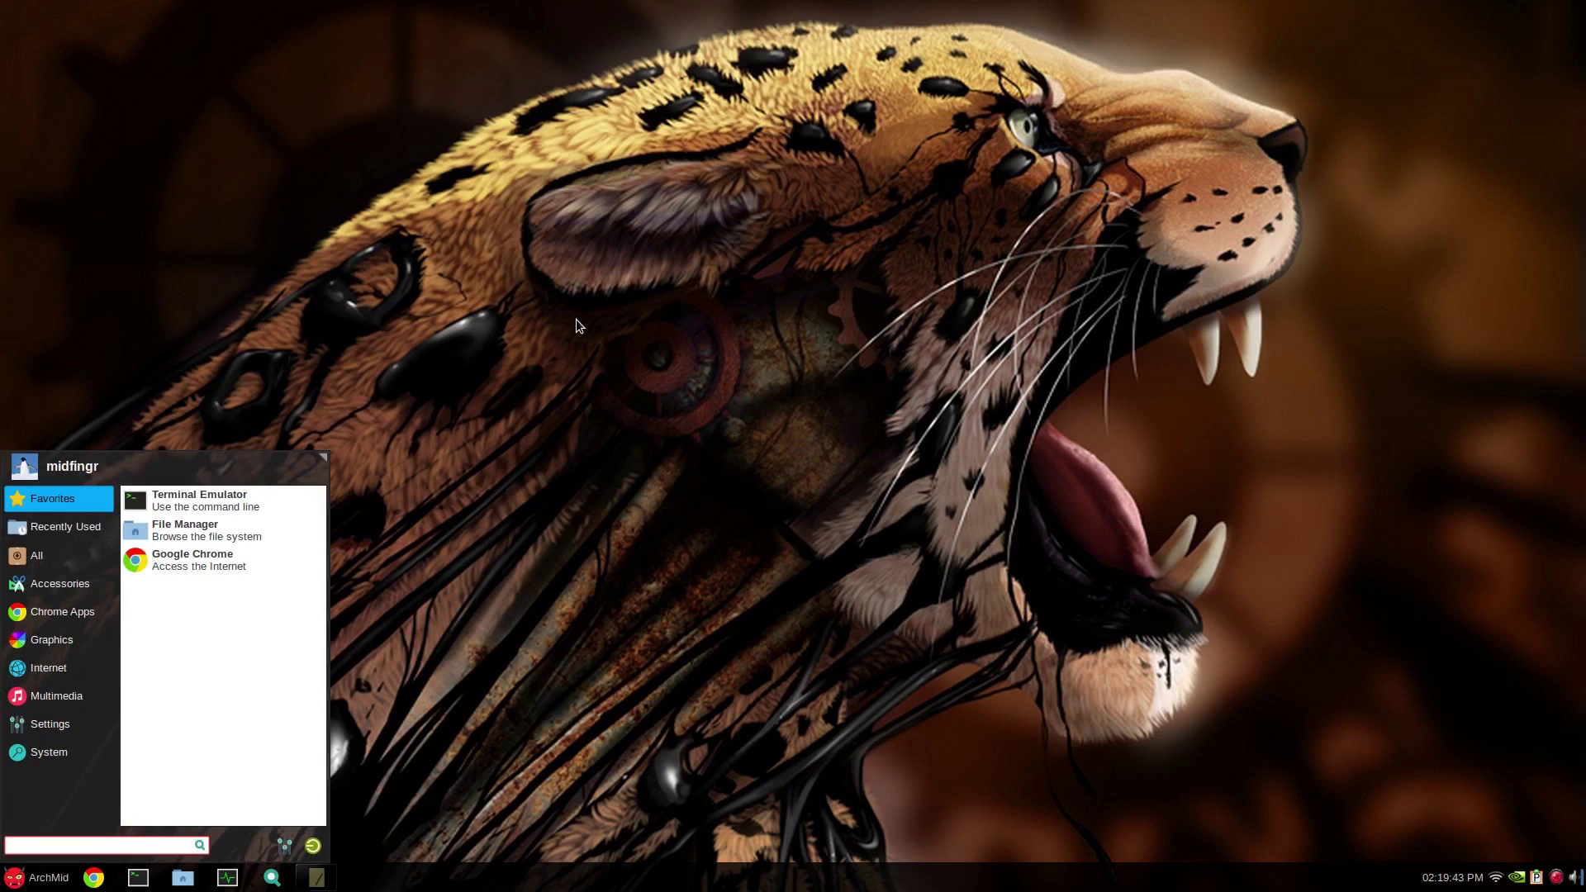
pyautogui.write('panel')
pyautogui.press('Return')
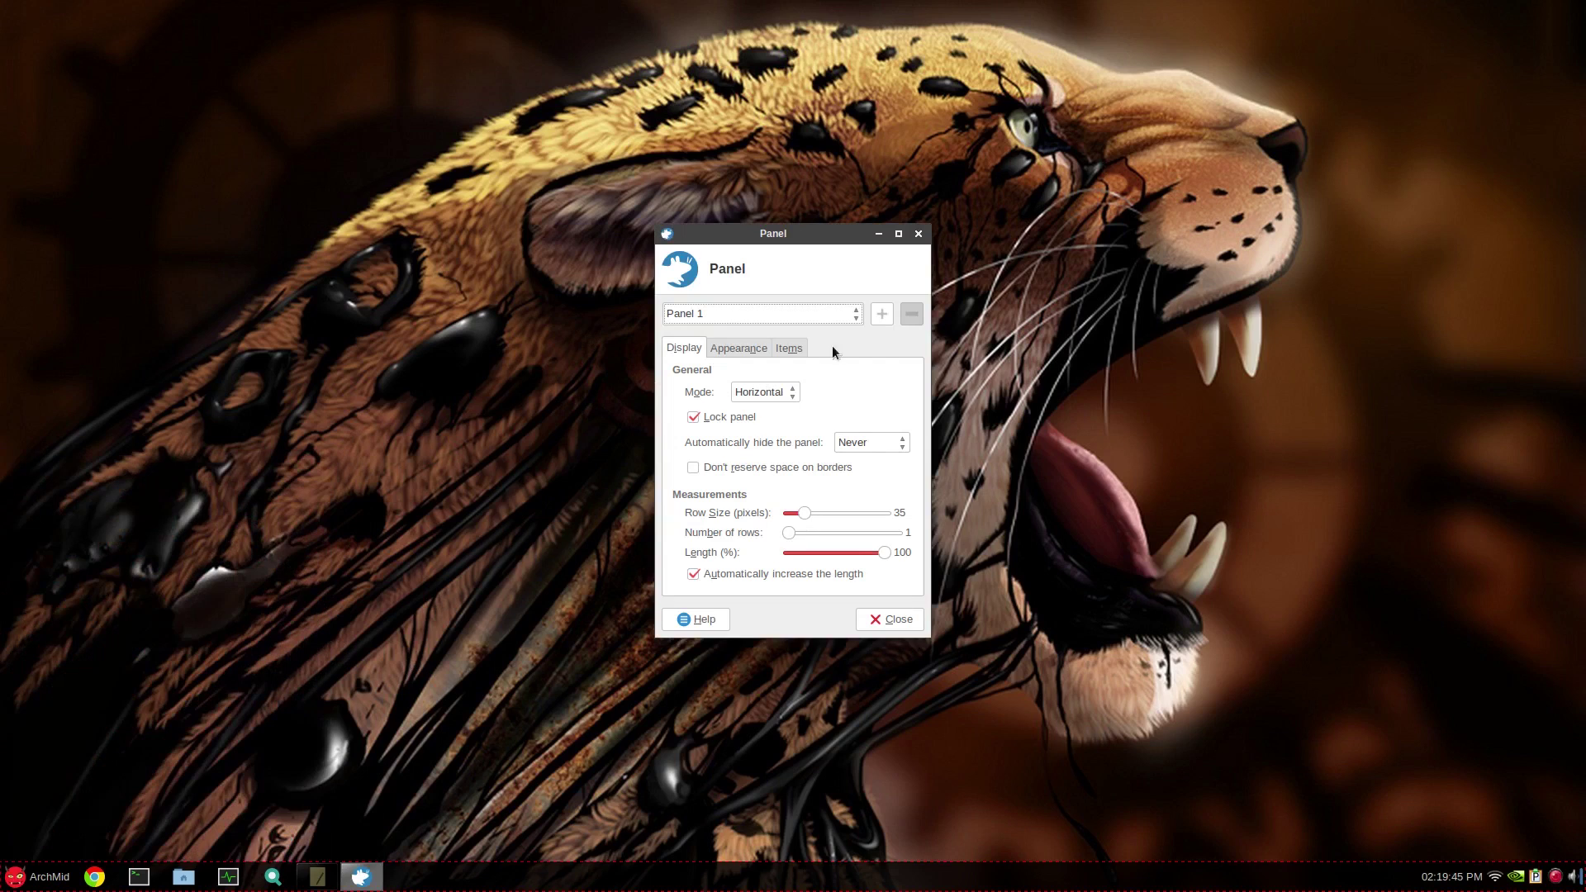
pyautogui.click(880, 314)
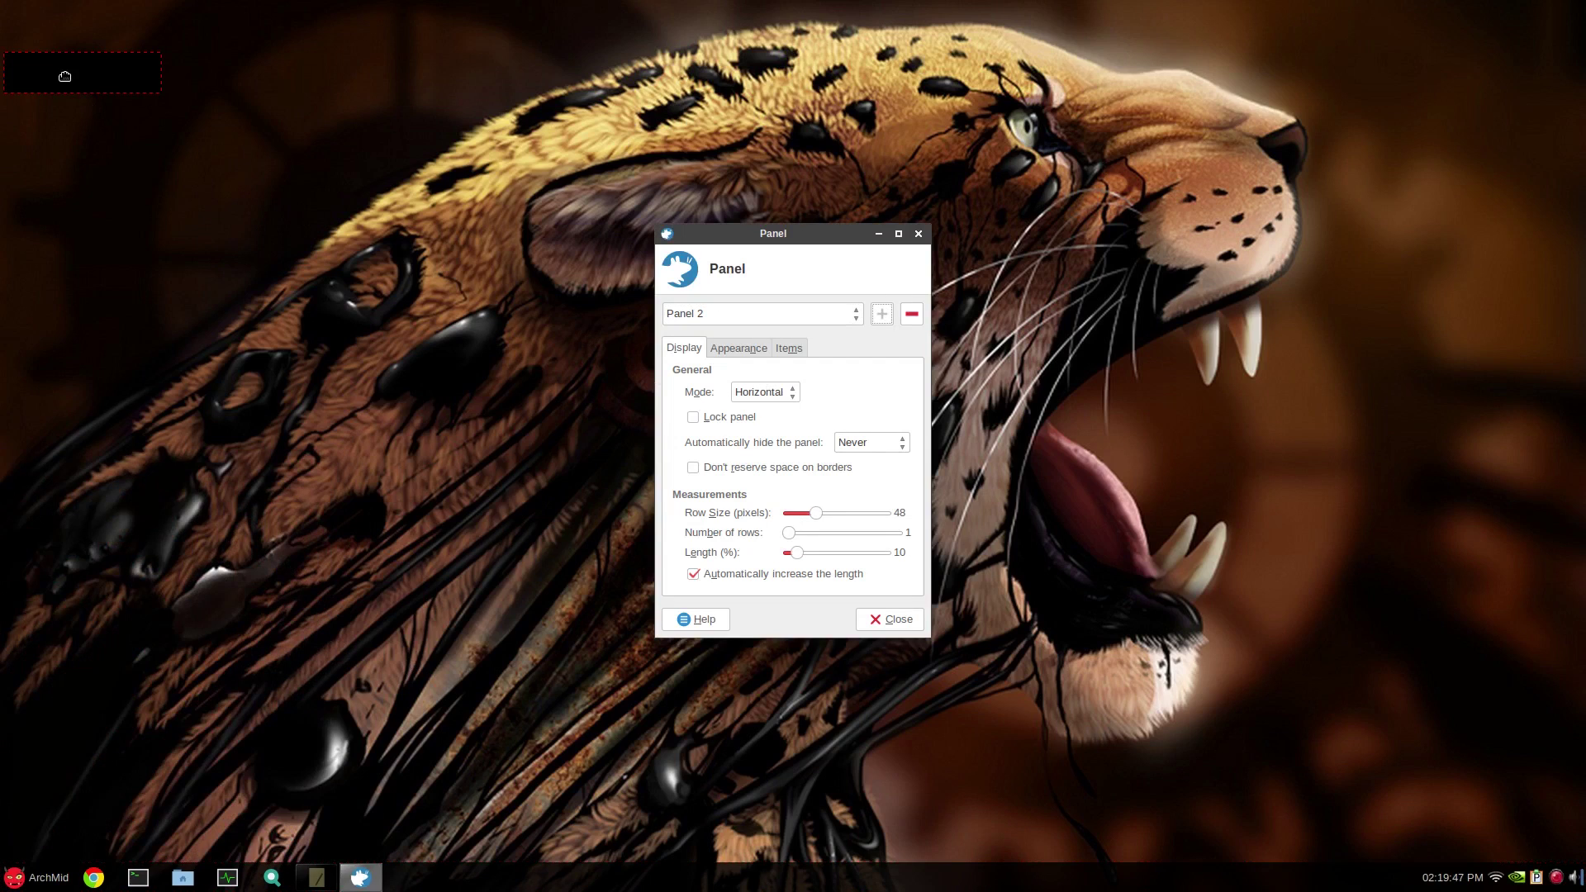
pyautogui.moveTo(65, 76); pyautogui.dragTo(102, 76)
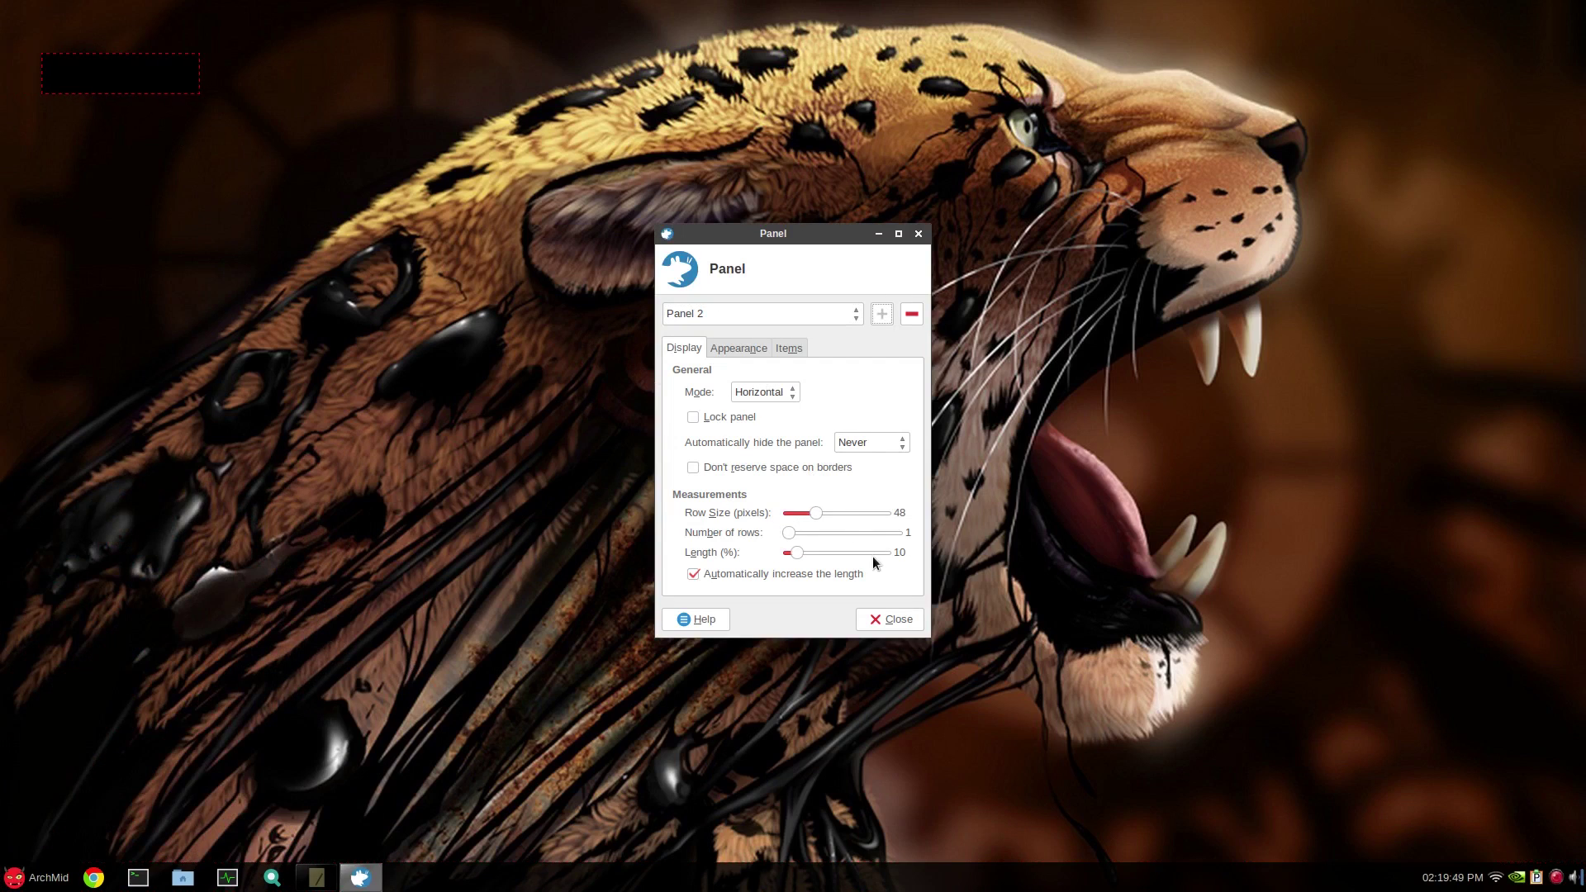
pyautogui.click(903, 622)
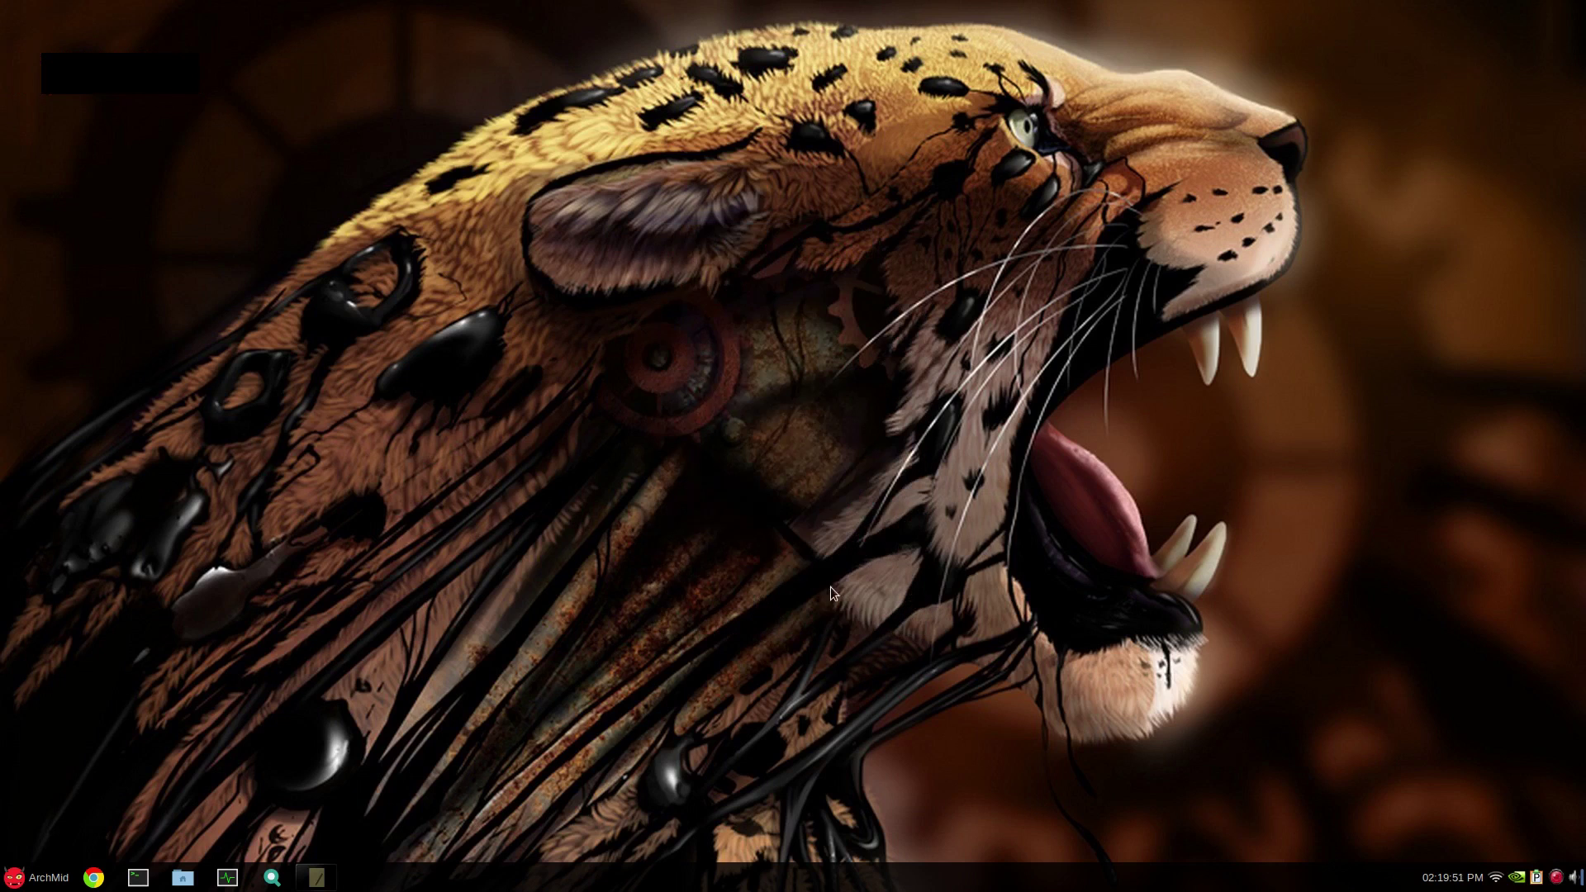
# Add Chrome App Launcher from the applications menu to Panel 2.
pyautogui.click(13, 877)
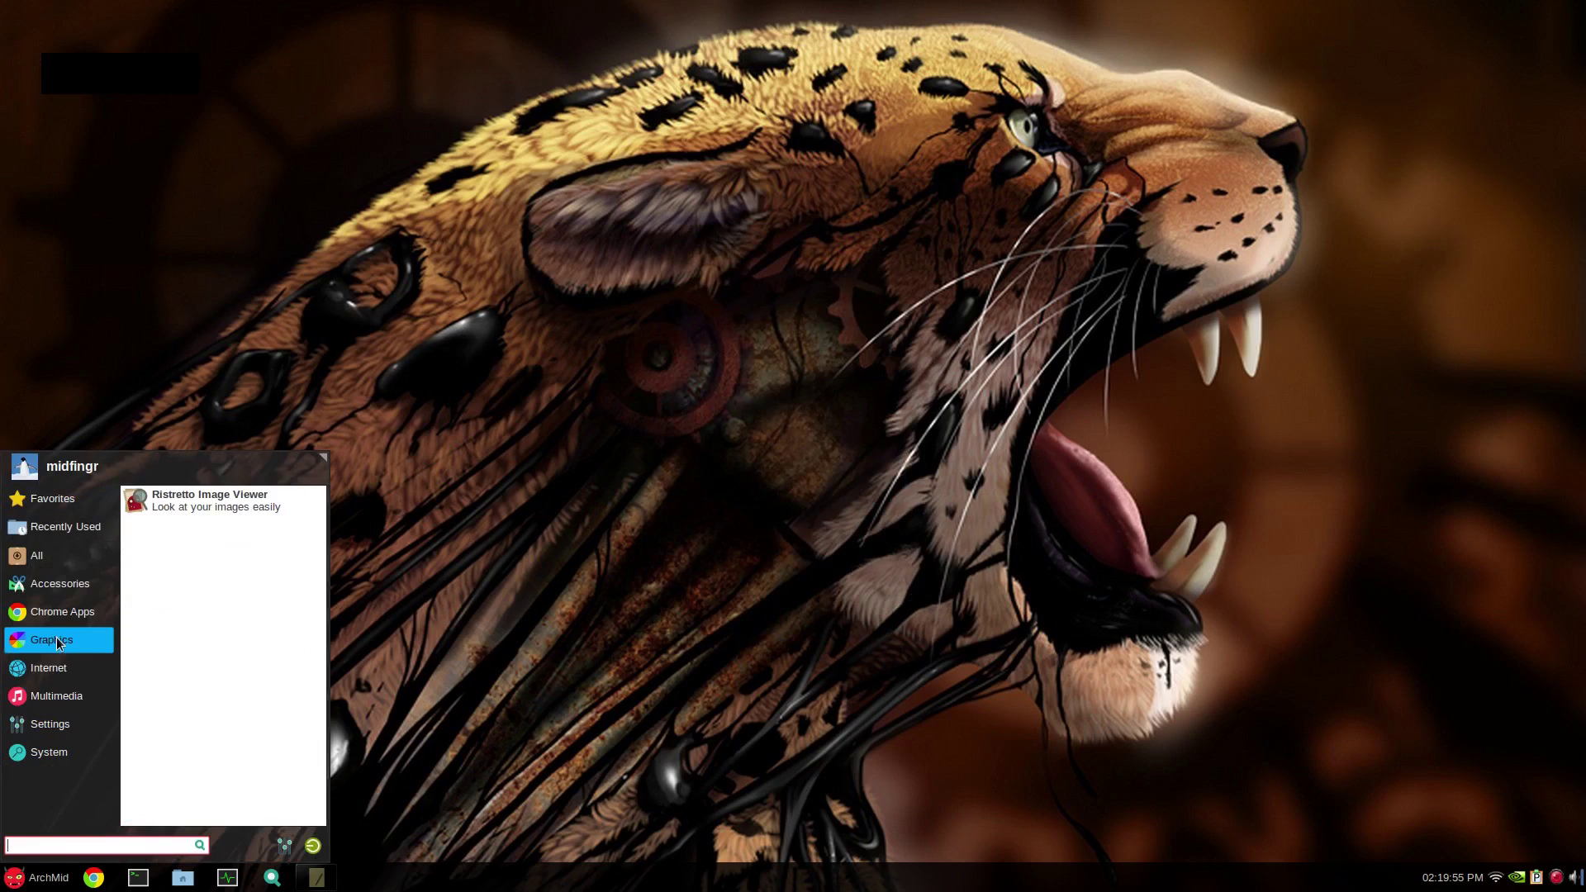
pyautogui.moveTo(56, 668)
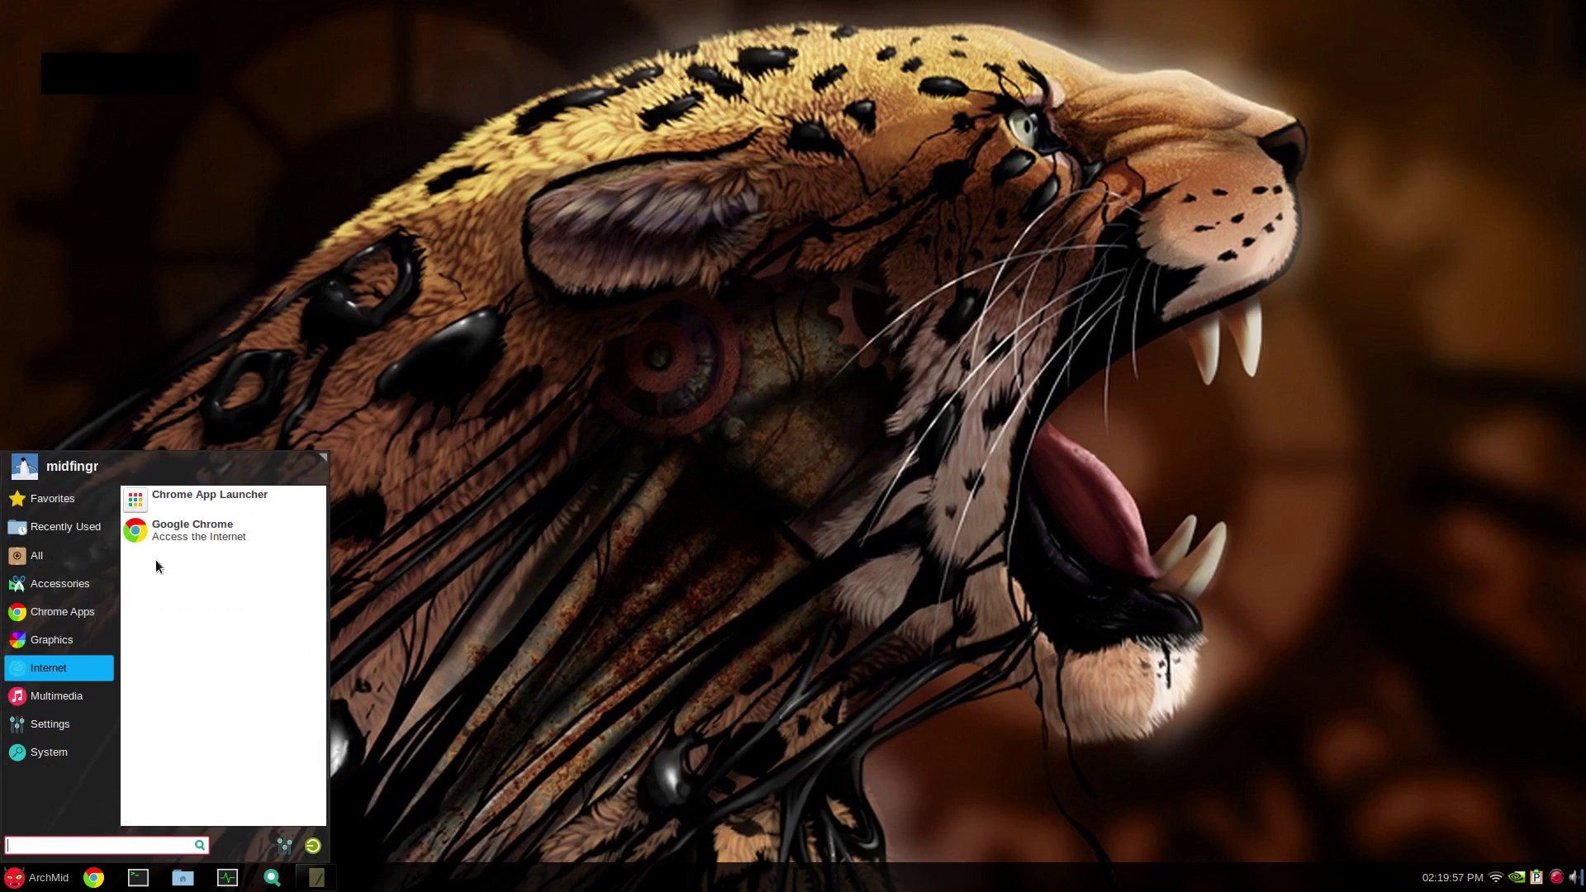
pyautogui.rightClick(166, 498)
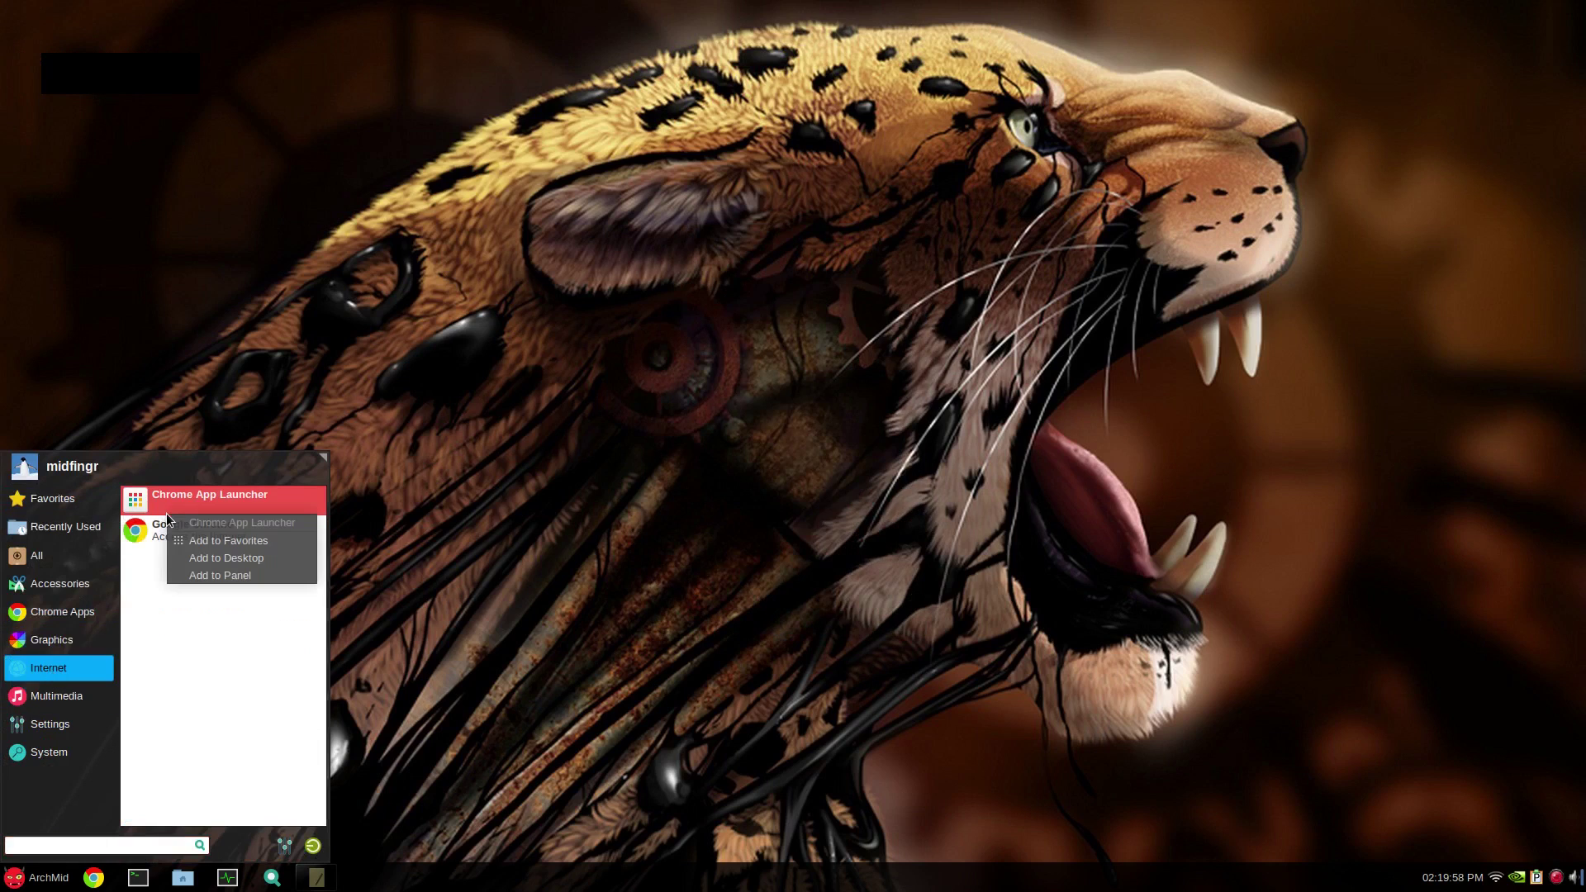
pyautogui.click(232, 576)
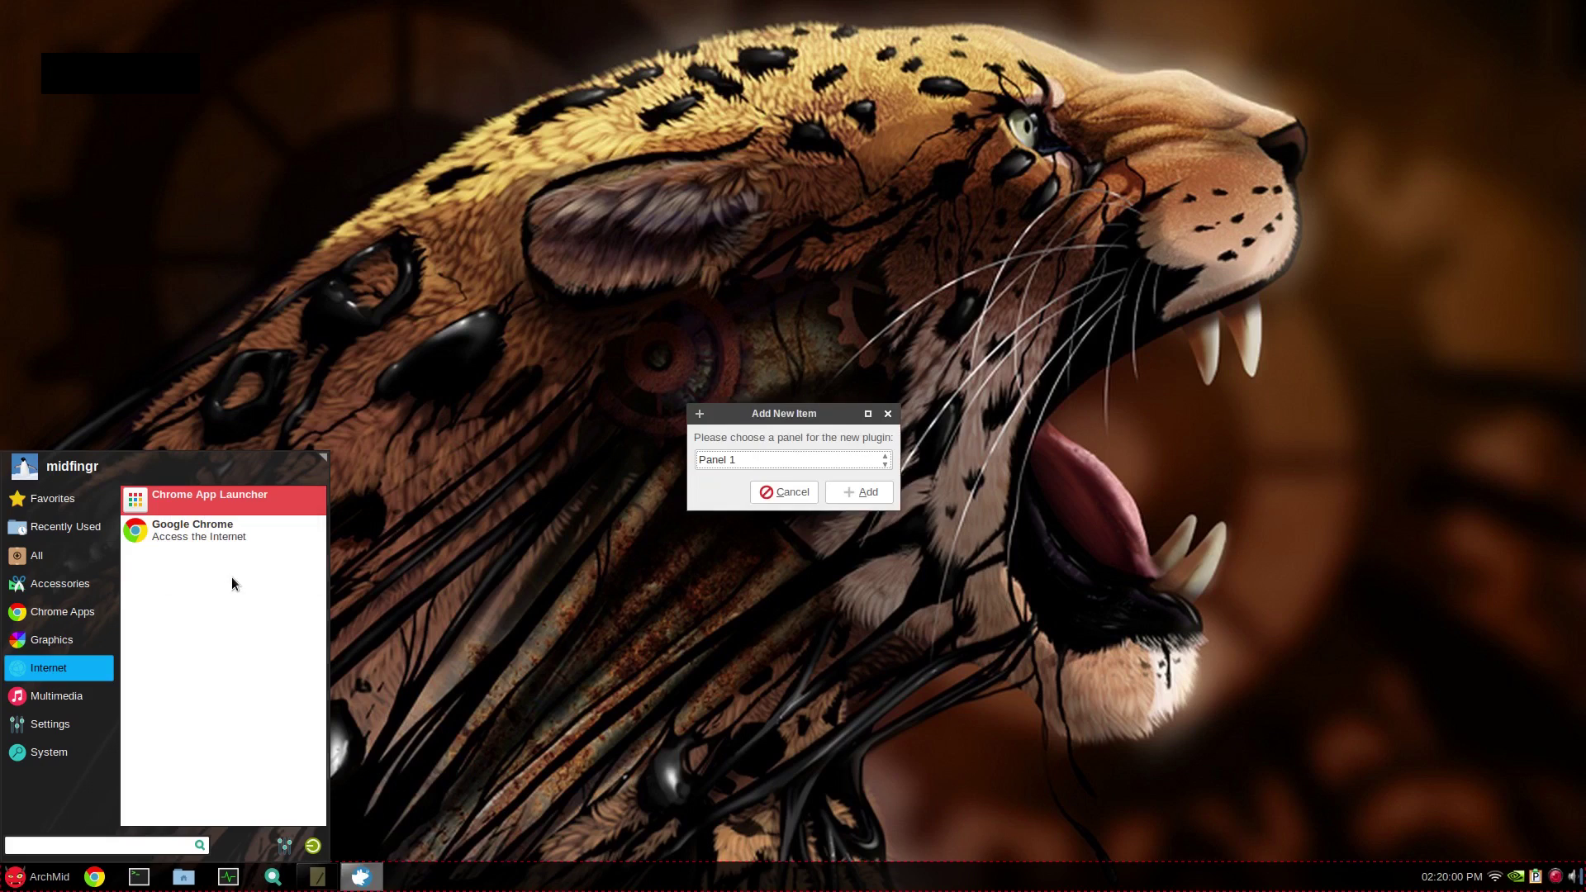
pyautogui.click(787, 461)
pyautogui.click(777, 480)
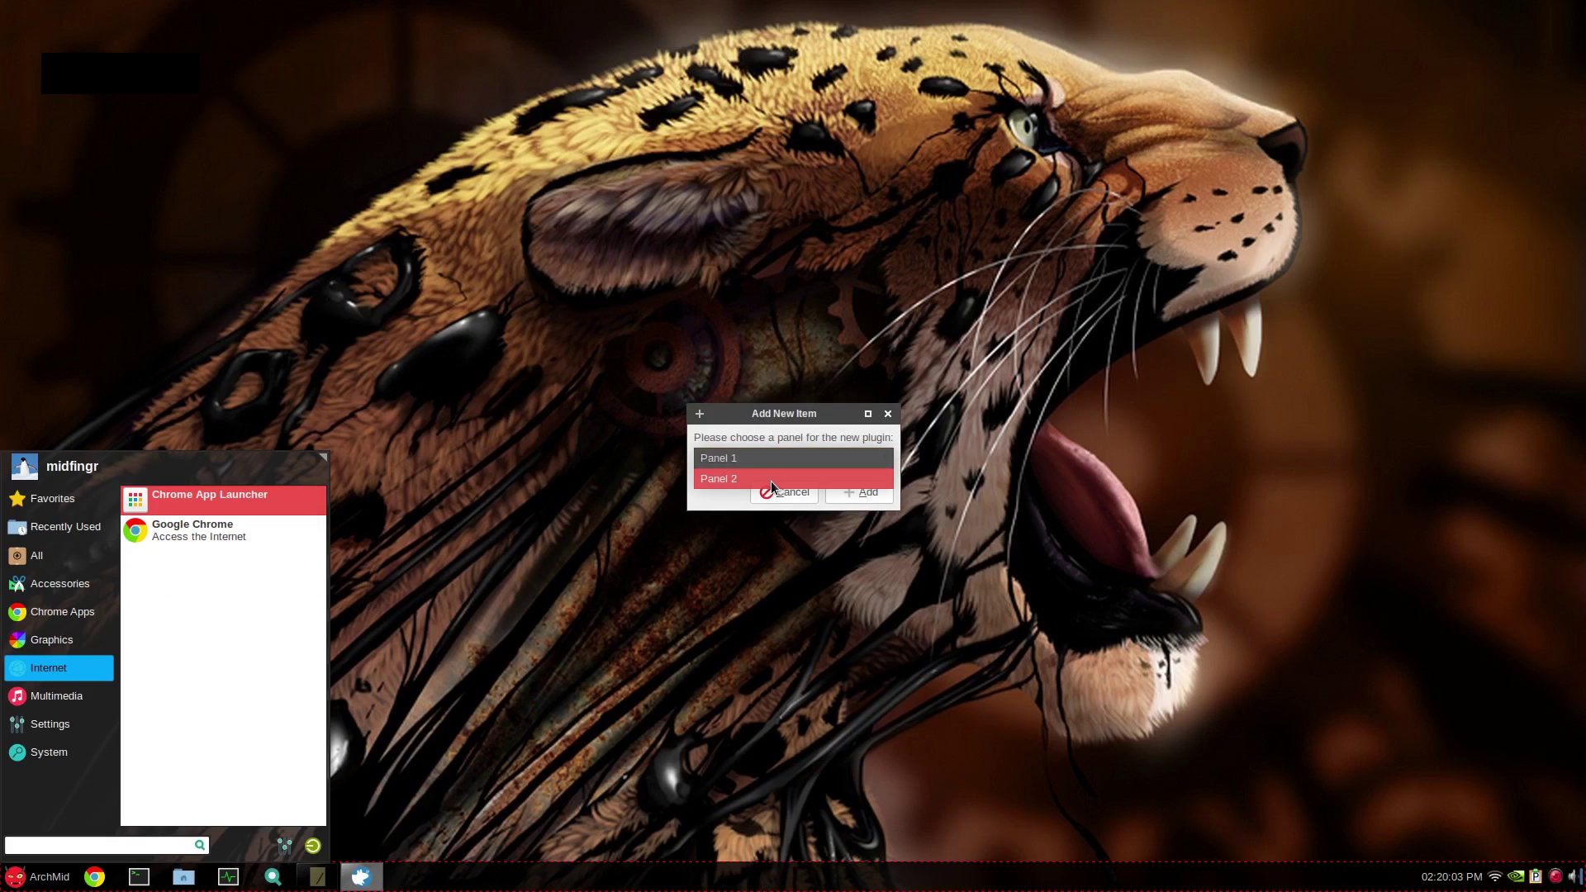
pyautogui.click(857, 494)
pyautogui.click(410, 341)
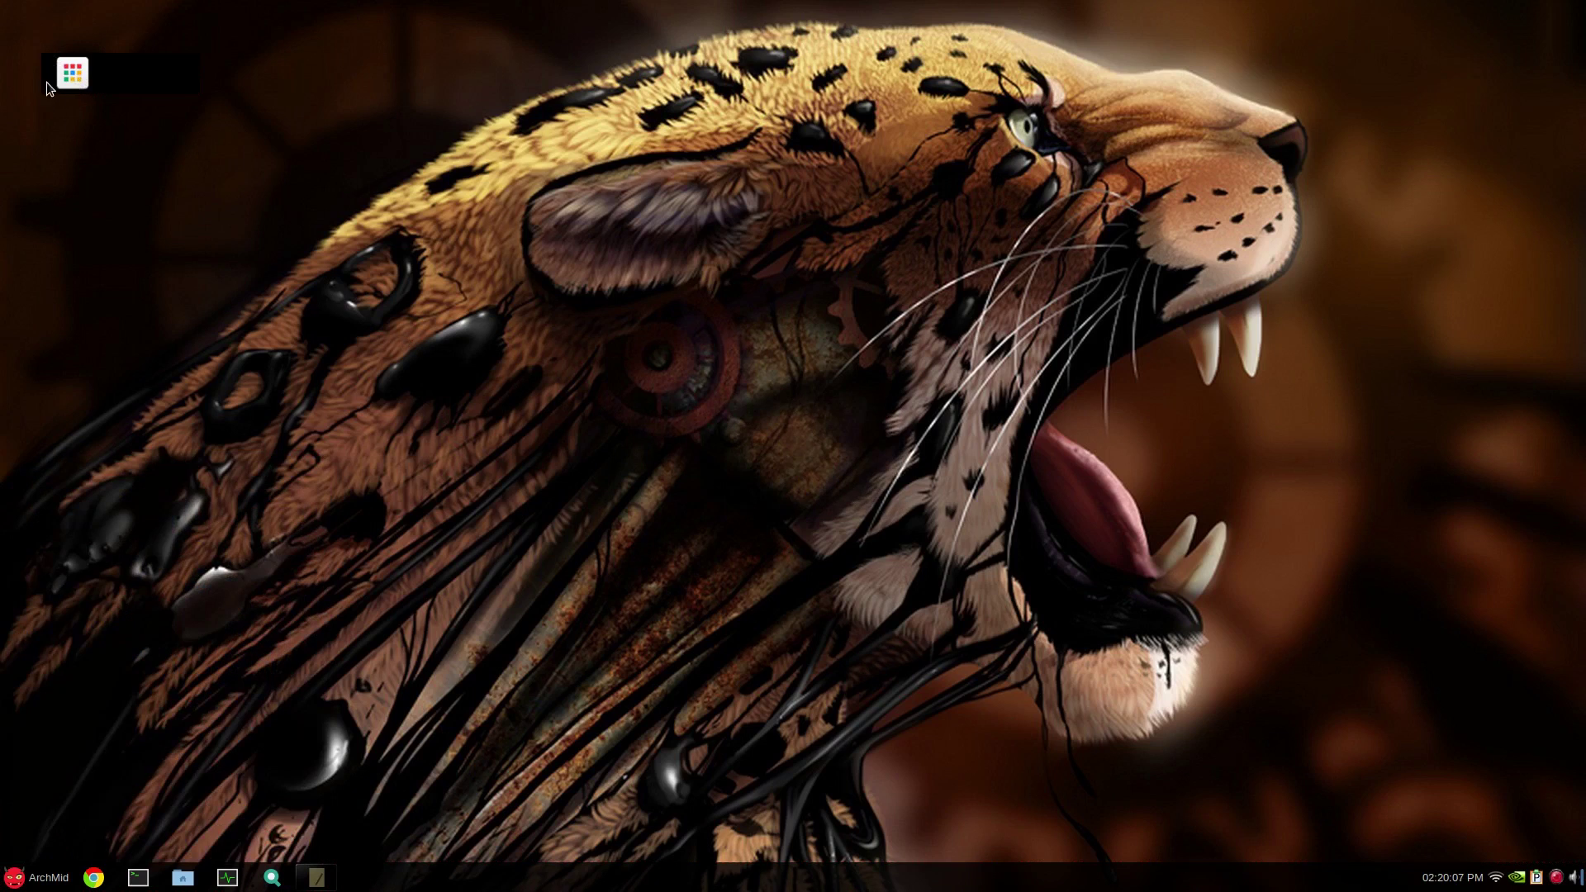
# Move Panel 2 to the top-left corner, lock it, and set auto-hide to Always.
pyautogui.rightClick(72, 77)
pyautogui.moveTo(110, 159)
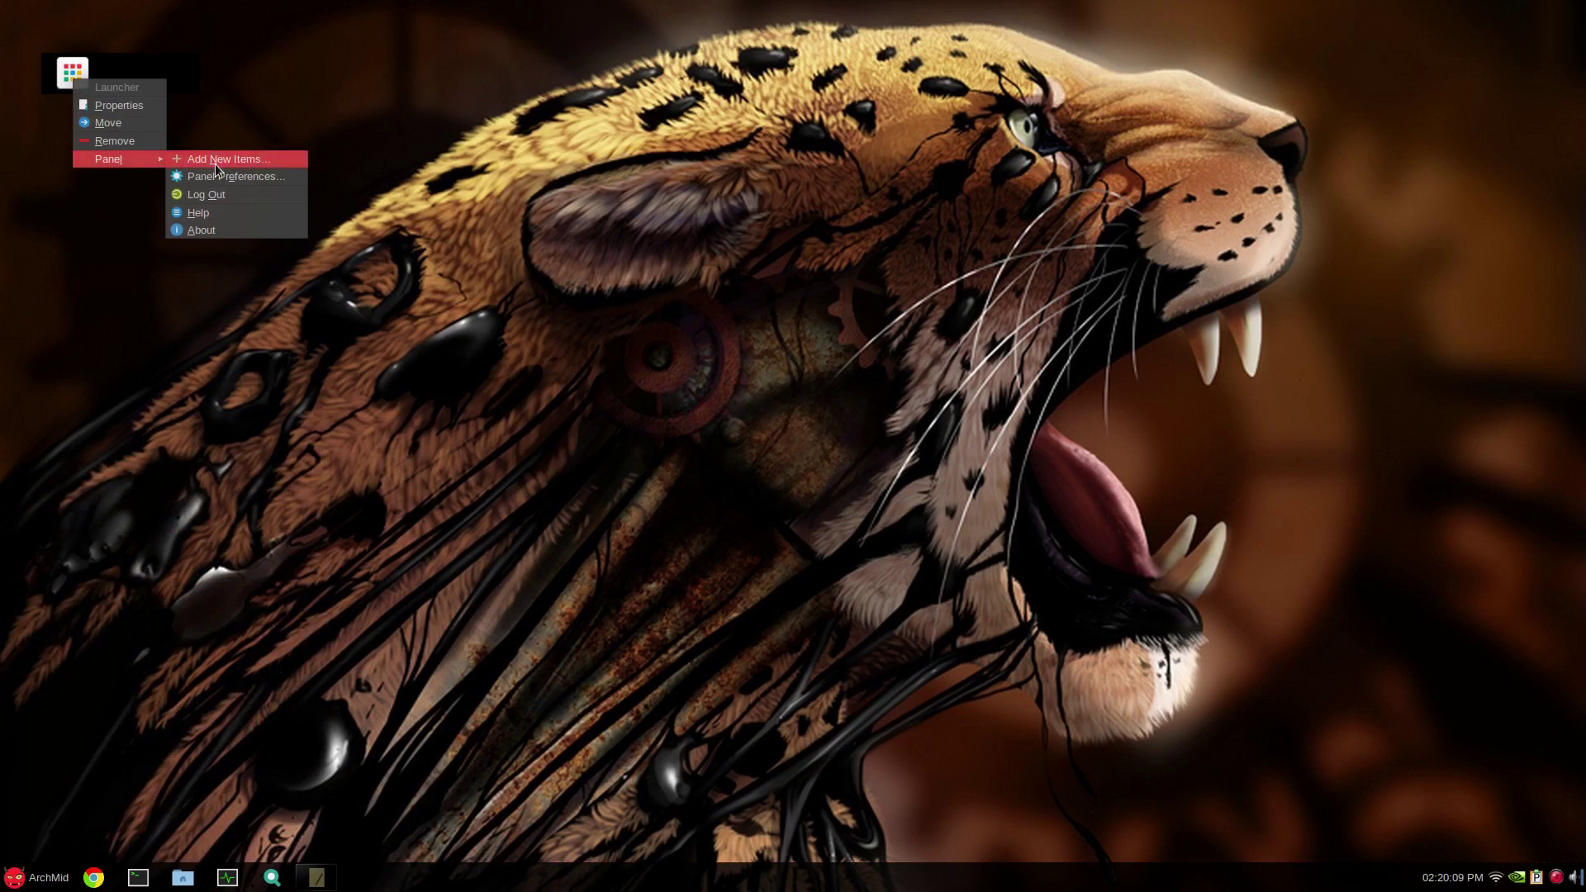
pyautogui.click(244, 180)
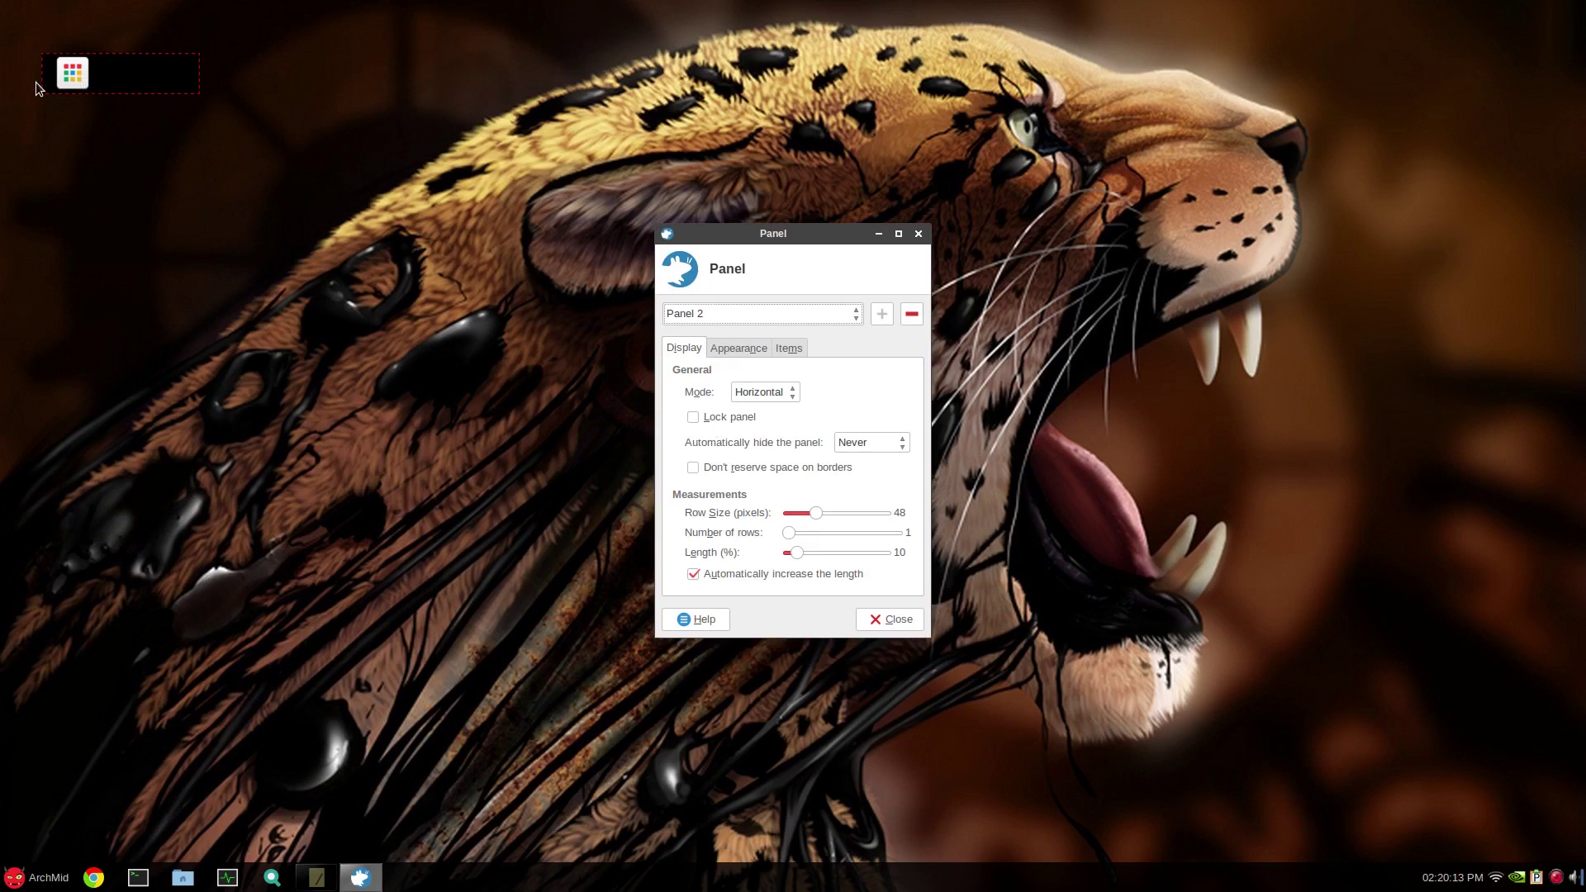
pyautogui.moveTo(47, 84); pyautogui.dragTo(6, 28)
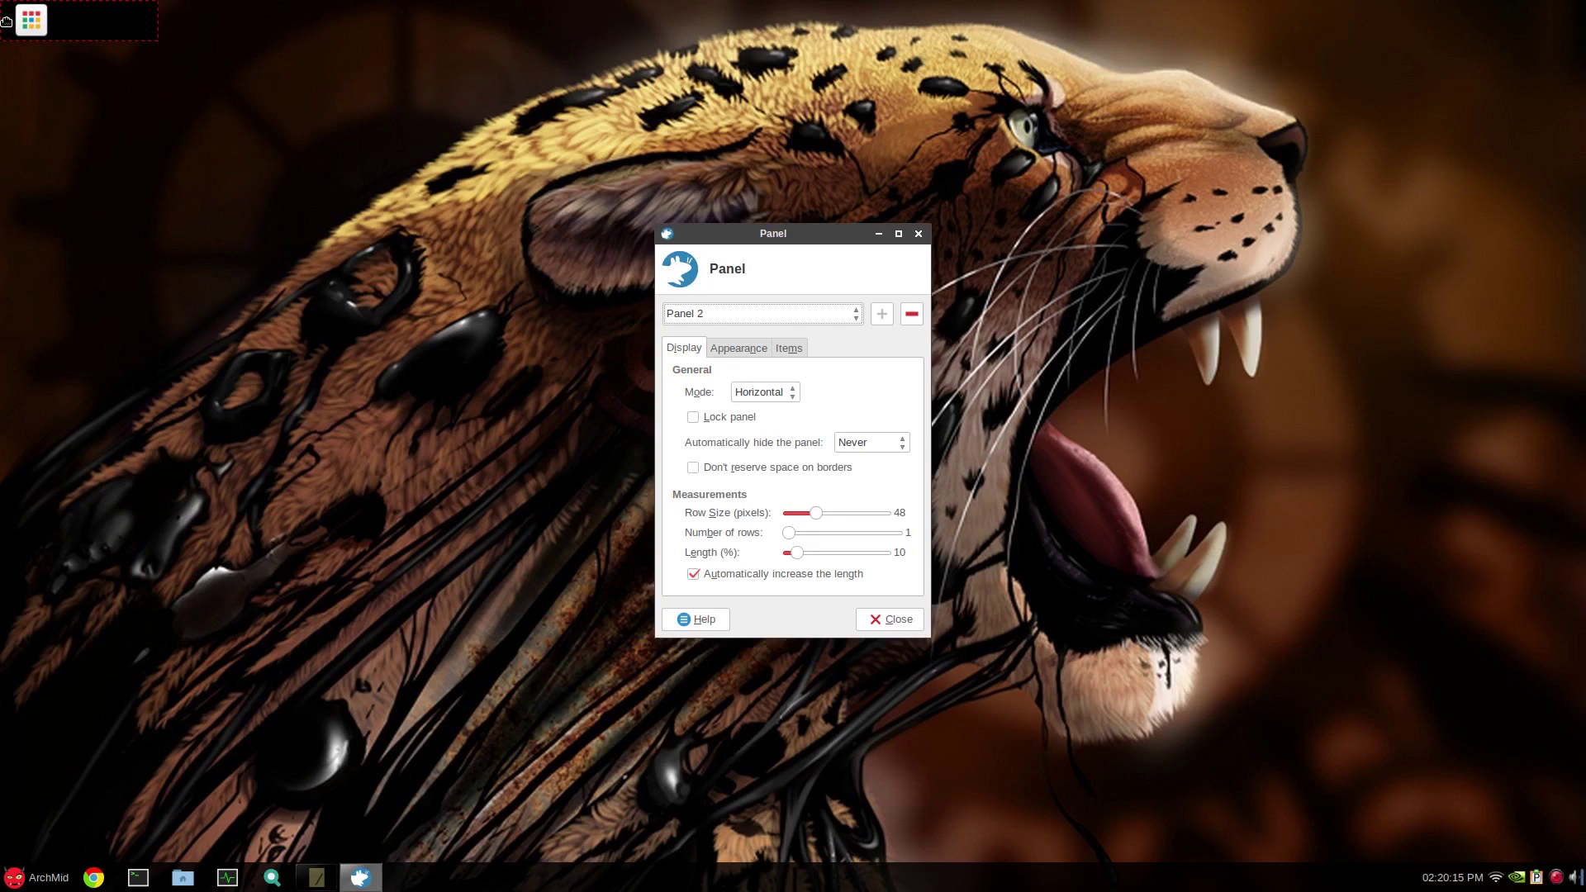
pyautogui.click(694, 416)
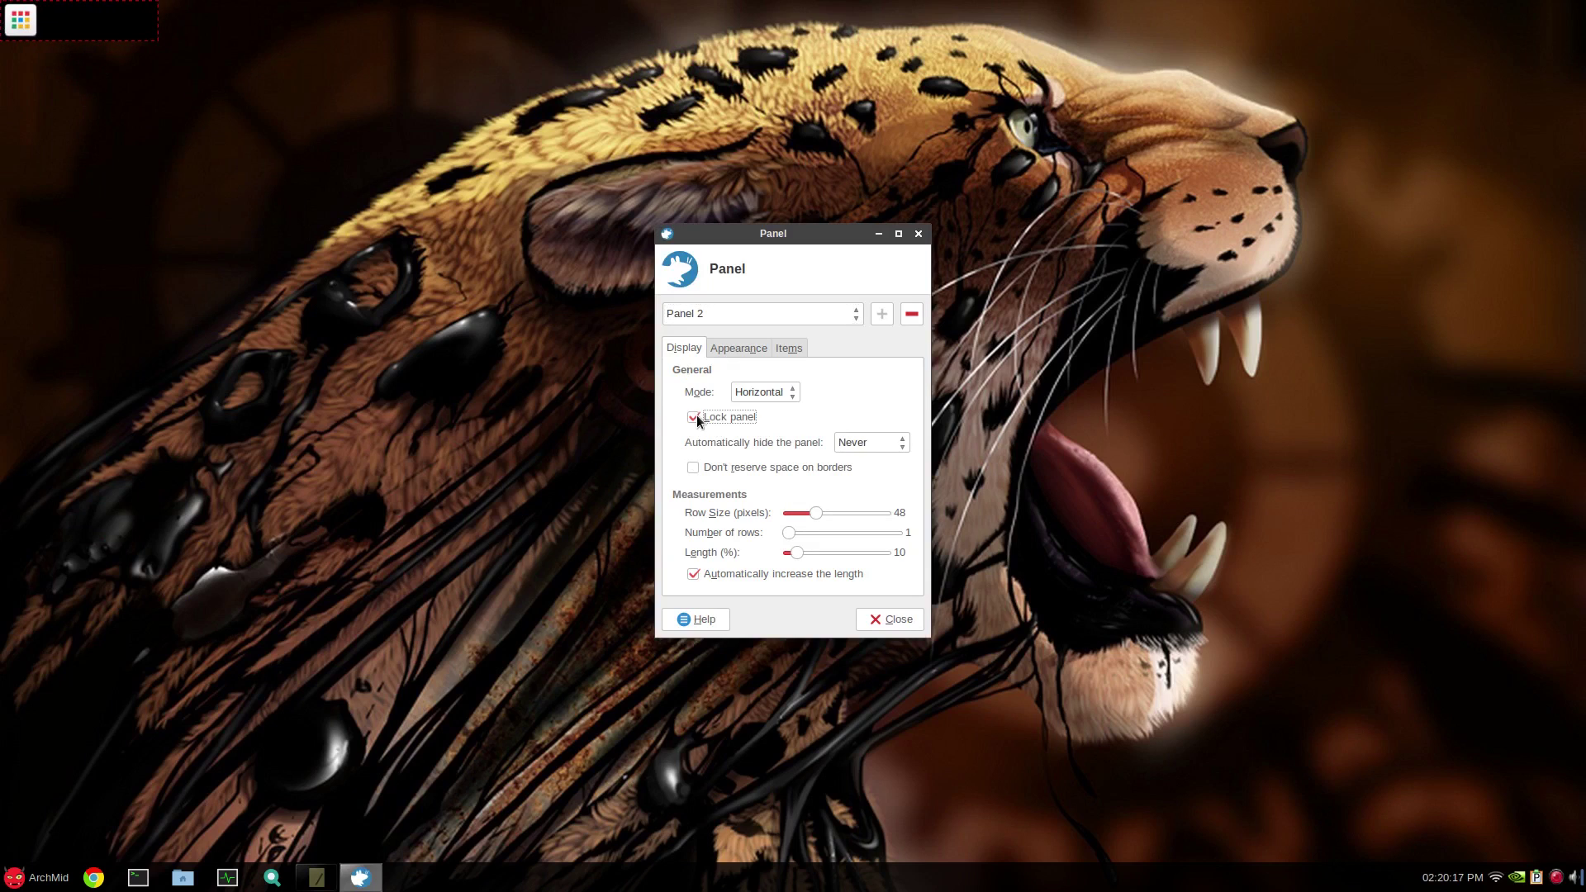
pyautogui.click(872, 443)
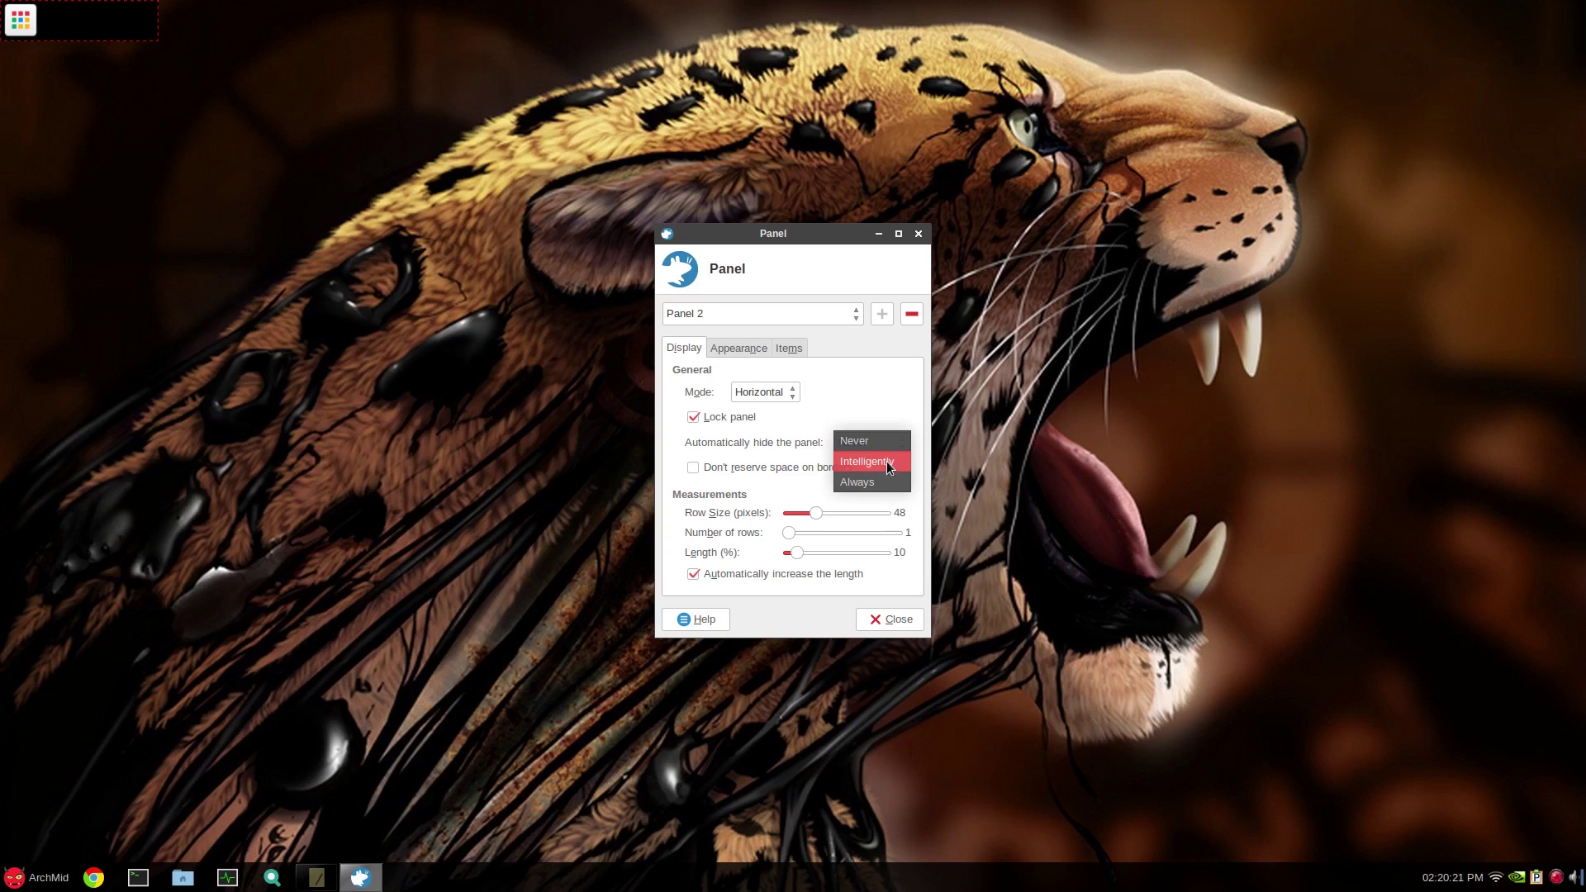
pyautogui.click(867, 483)
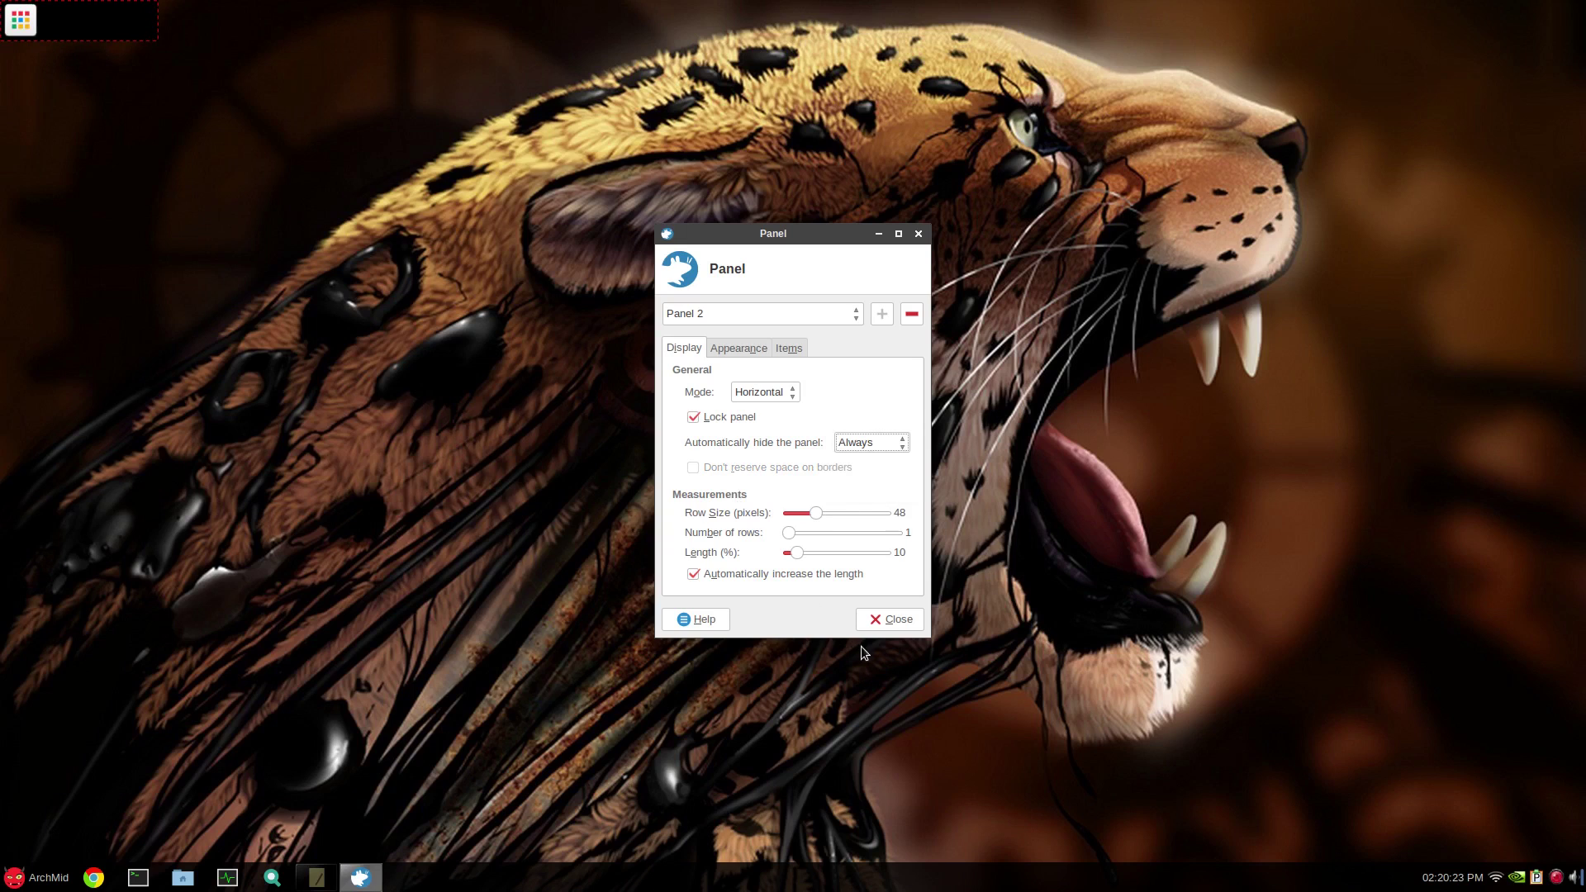
pyautogui.click(888, 621)
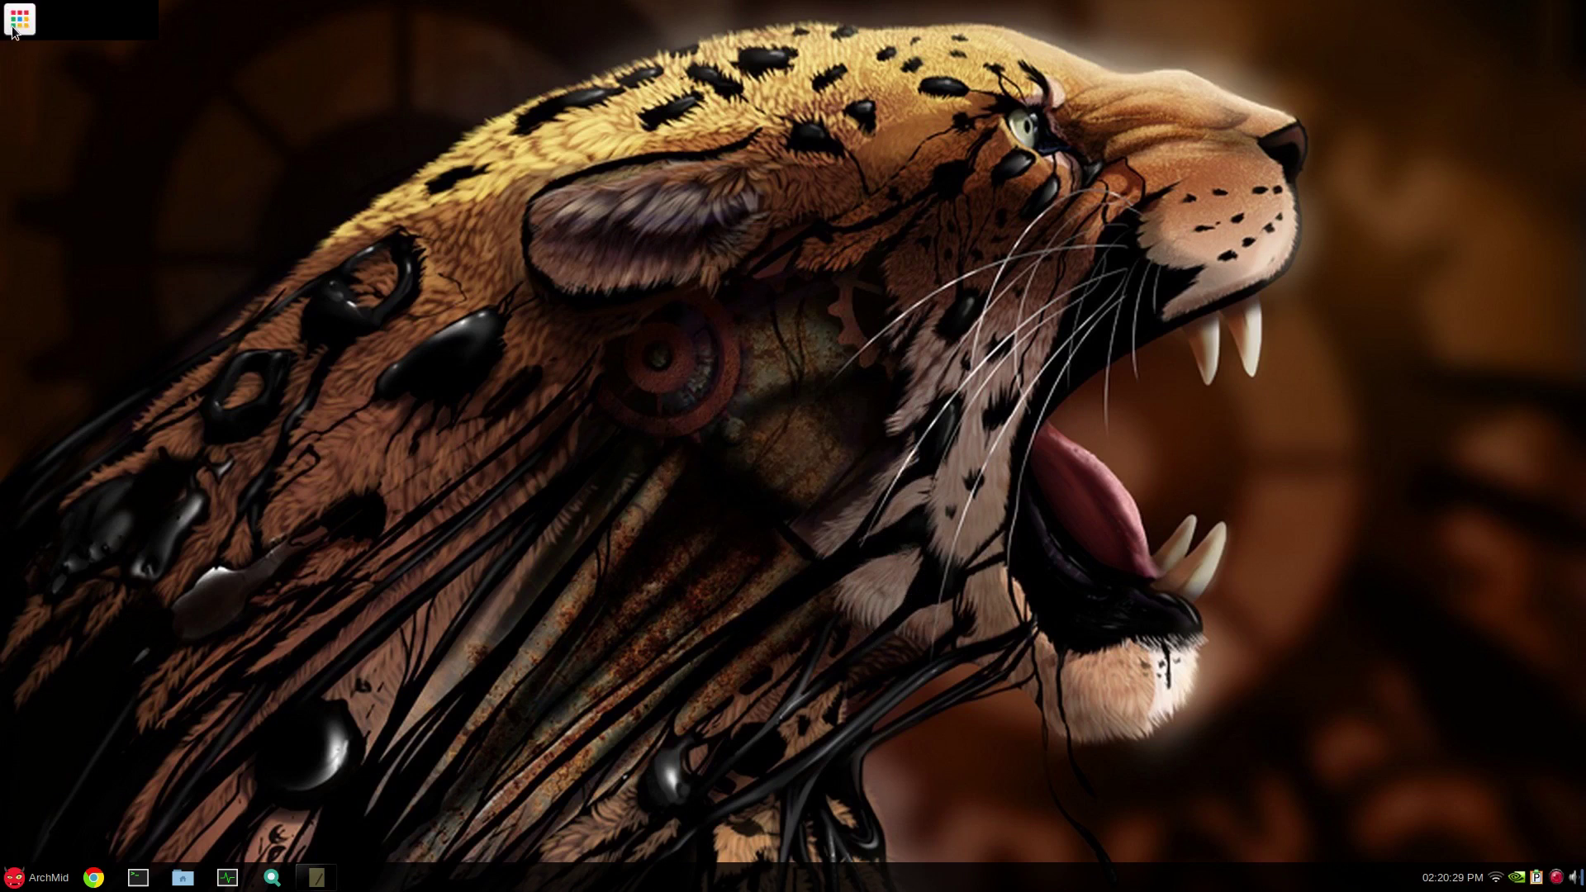
# Test the top-left panel launcher, then close the App Launcher and the Leafpad note.
pyautogui.click(15, 35)
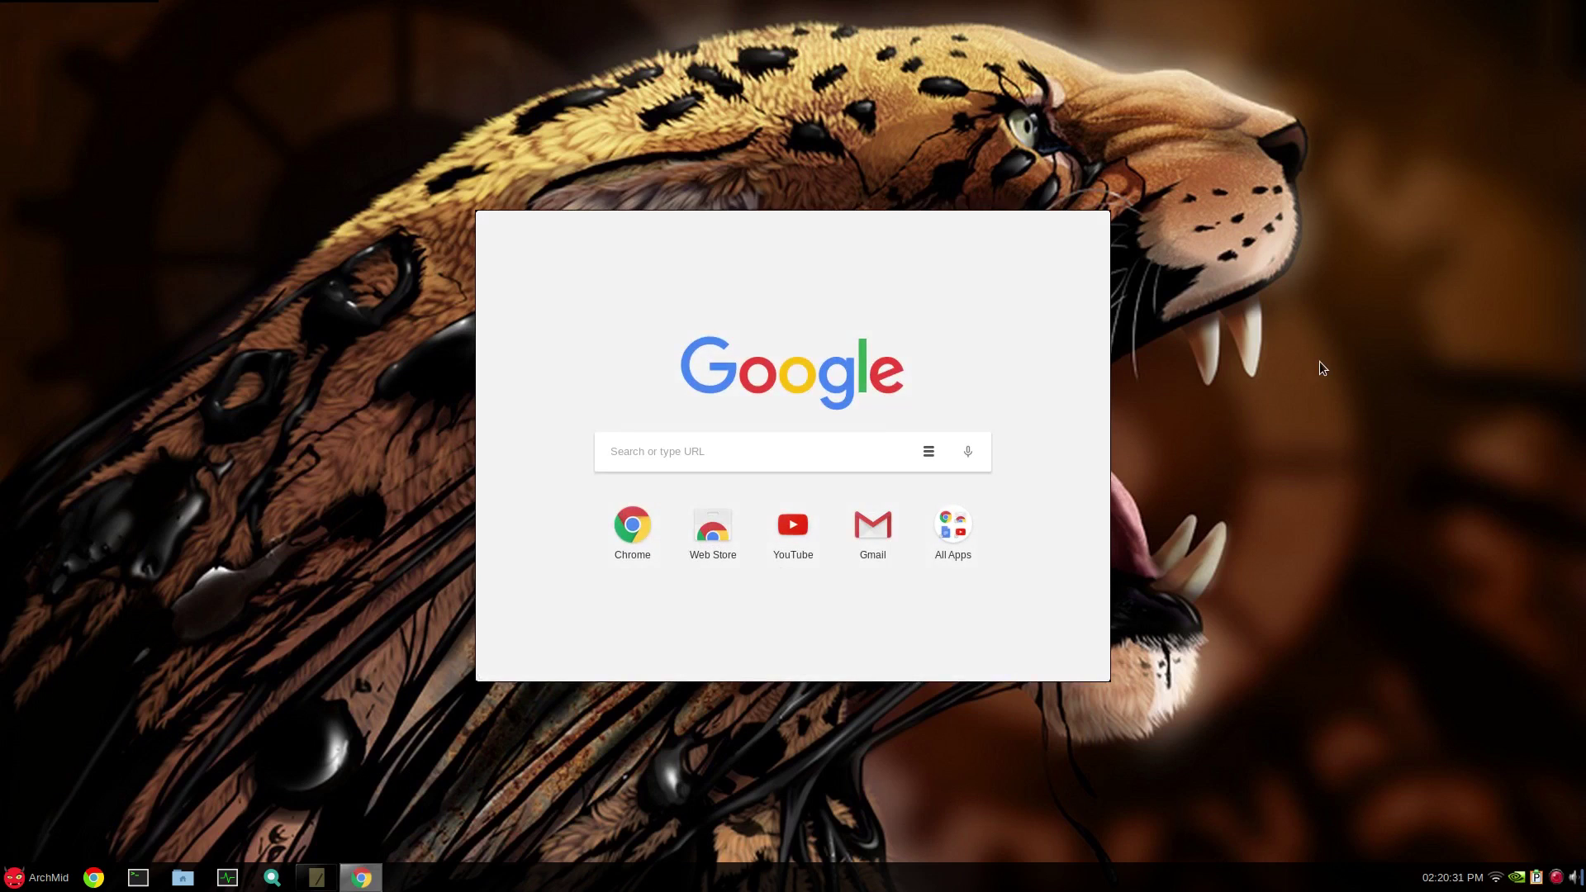
pyautogui.click(1208, 355)
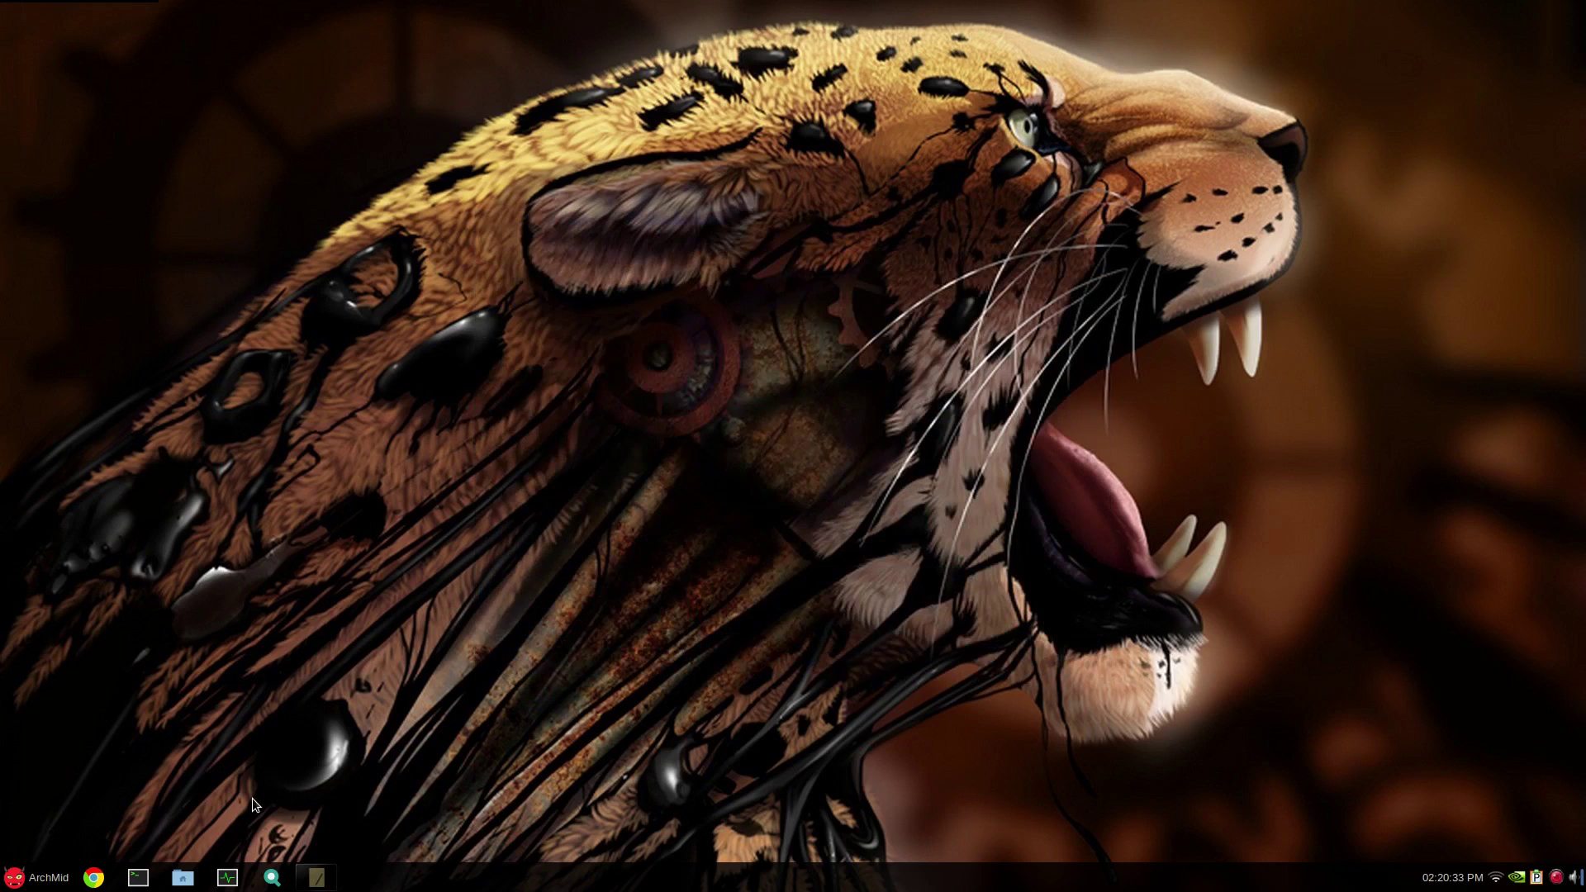
pyautogui.click(318, 877)
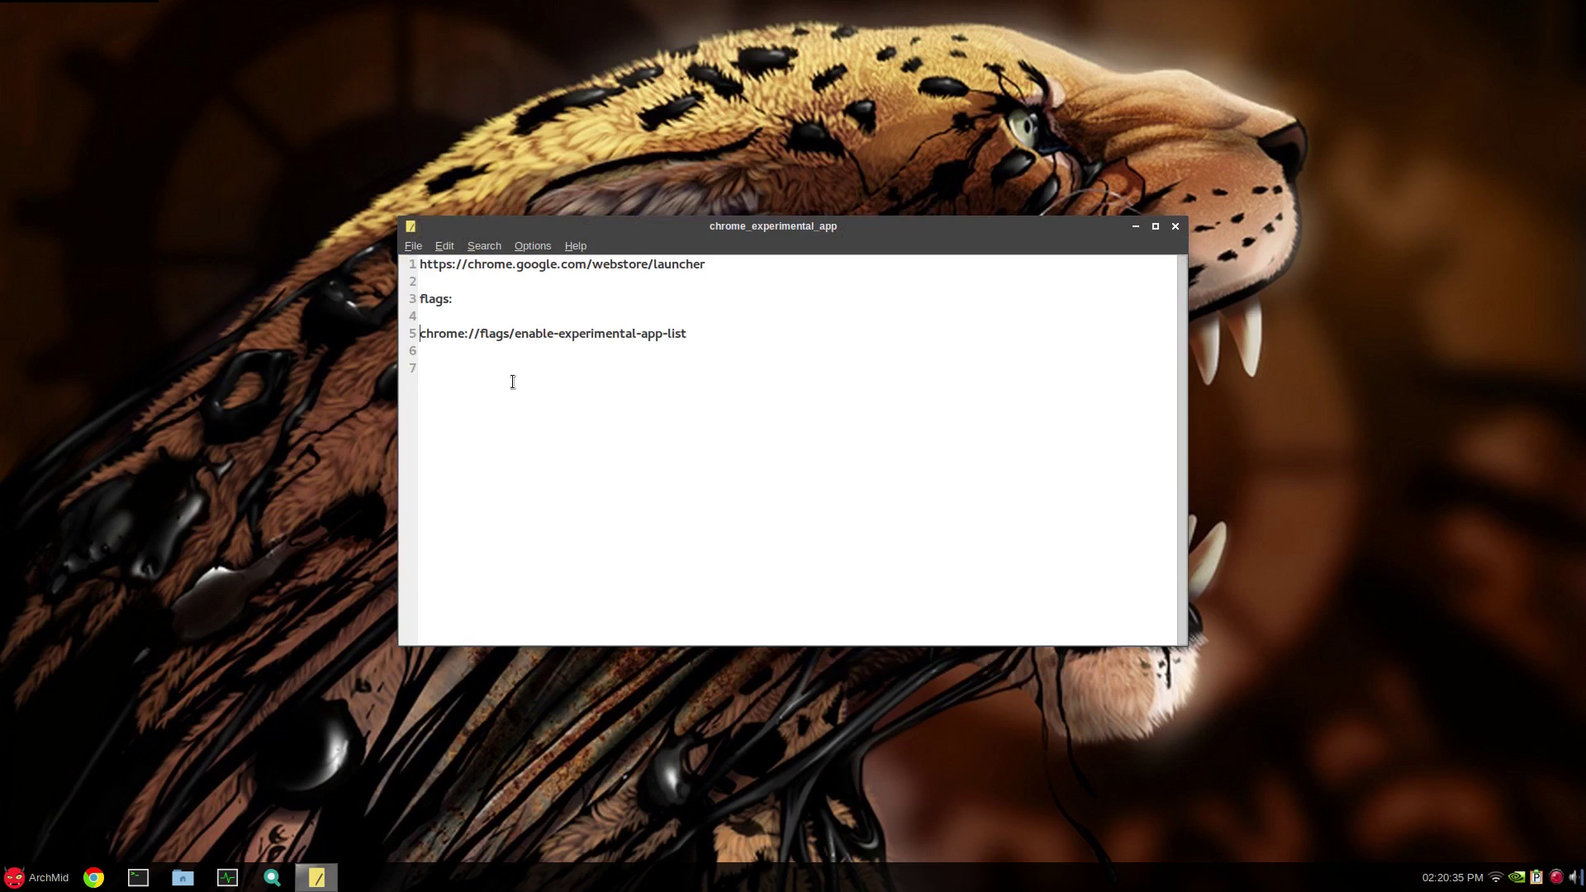
pyautogui.click(1180, 226)
# Browse Thunar to ~/.local/share/applications and right-click chrome-app-list.desktop.
pyautogui.click(181, 877)
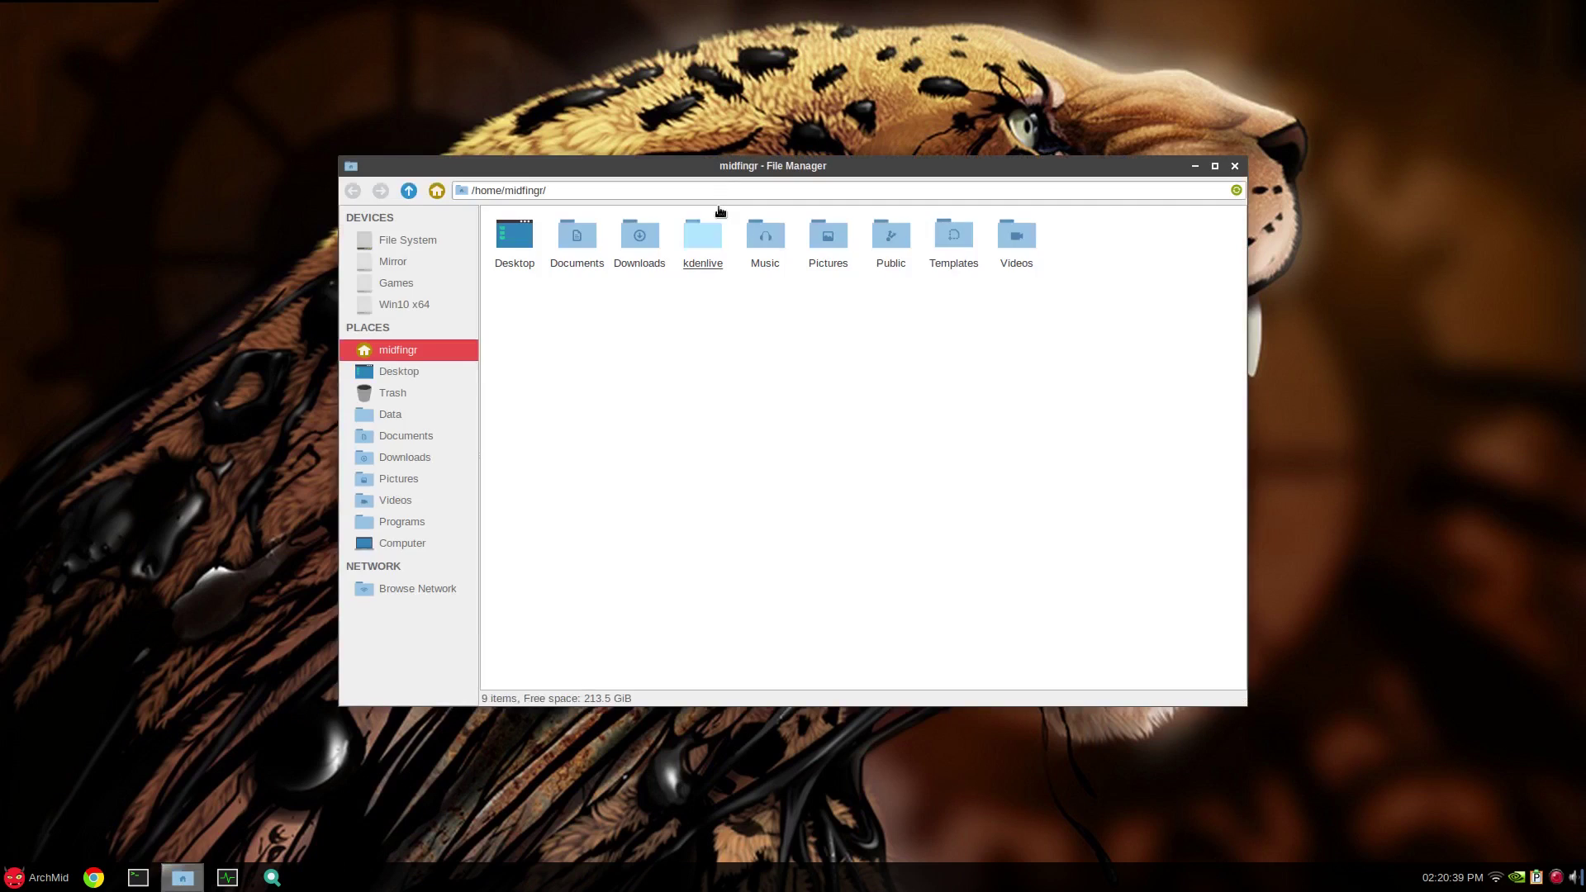
pyautogui.click(673, 193)
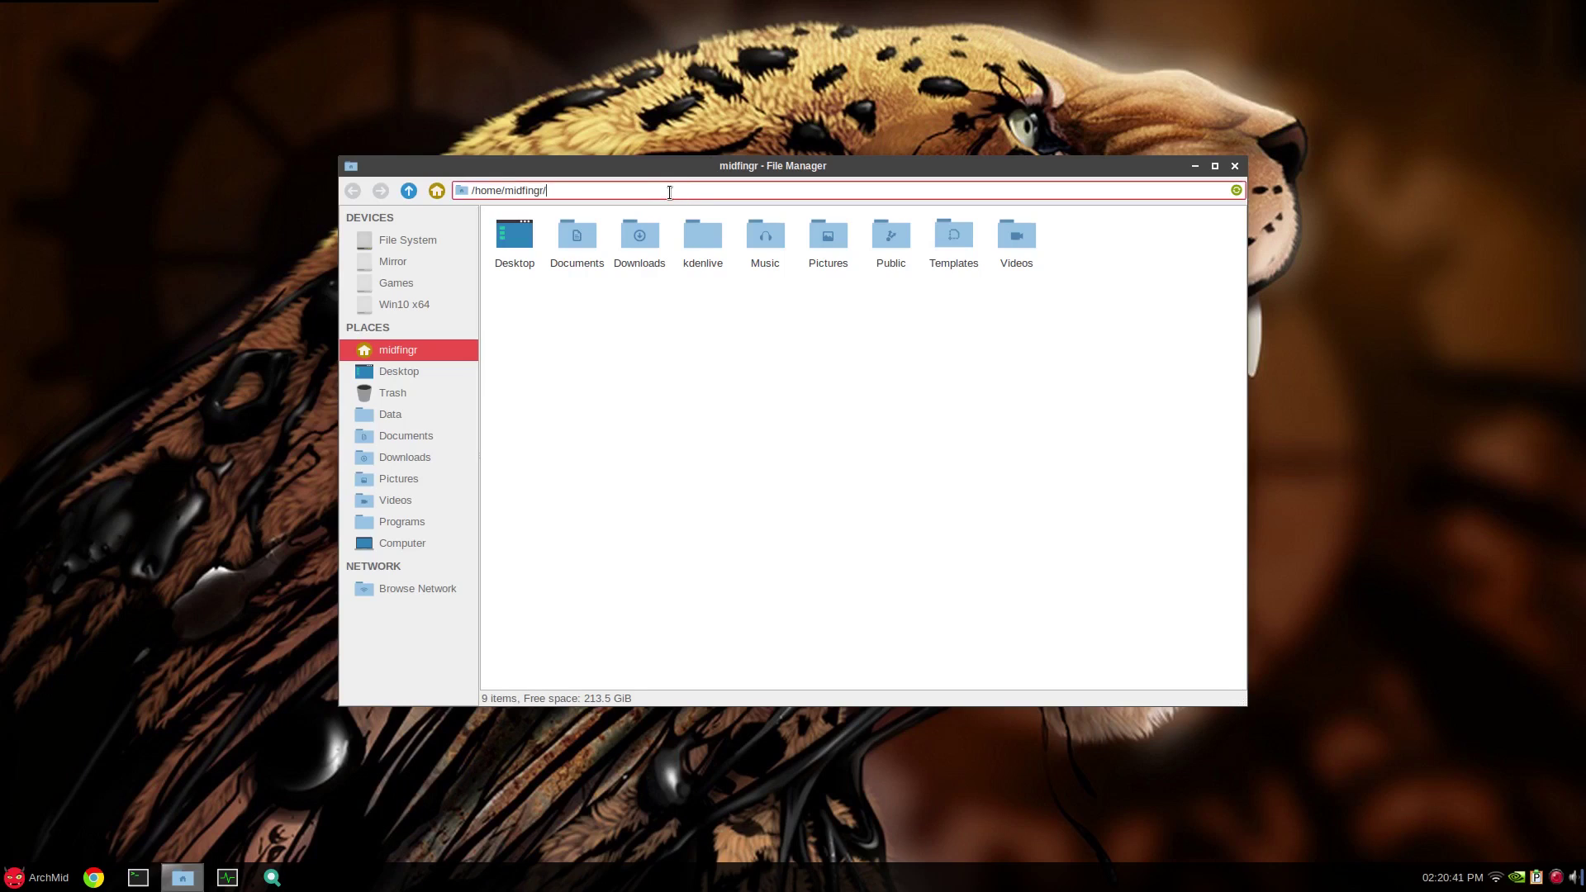
pyautogui.write('.config/')
pyautogui.press('Return')
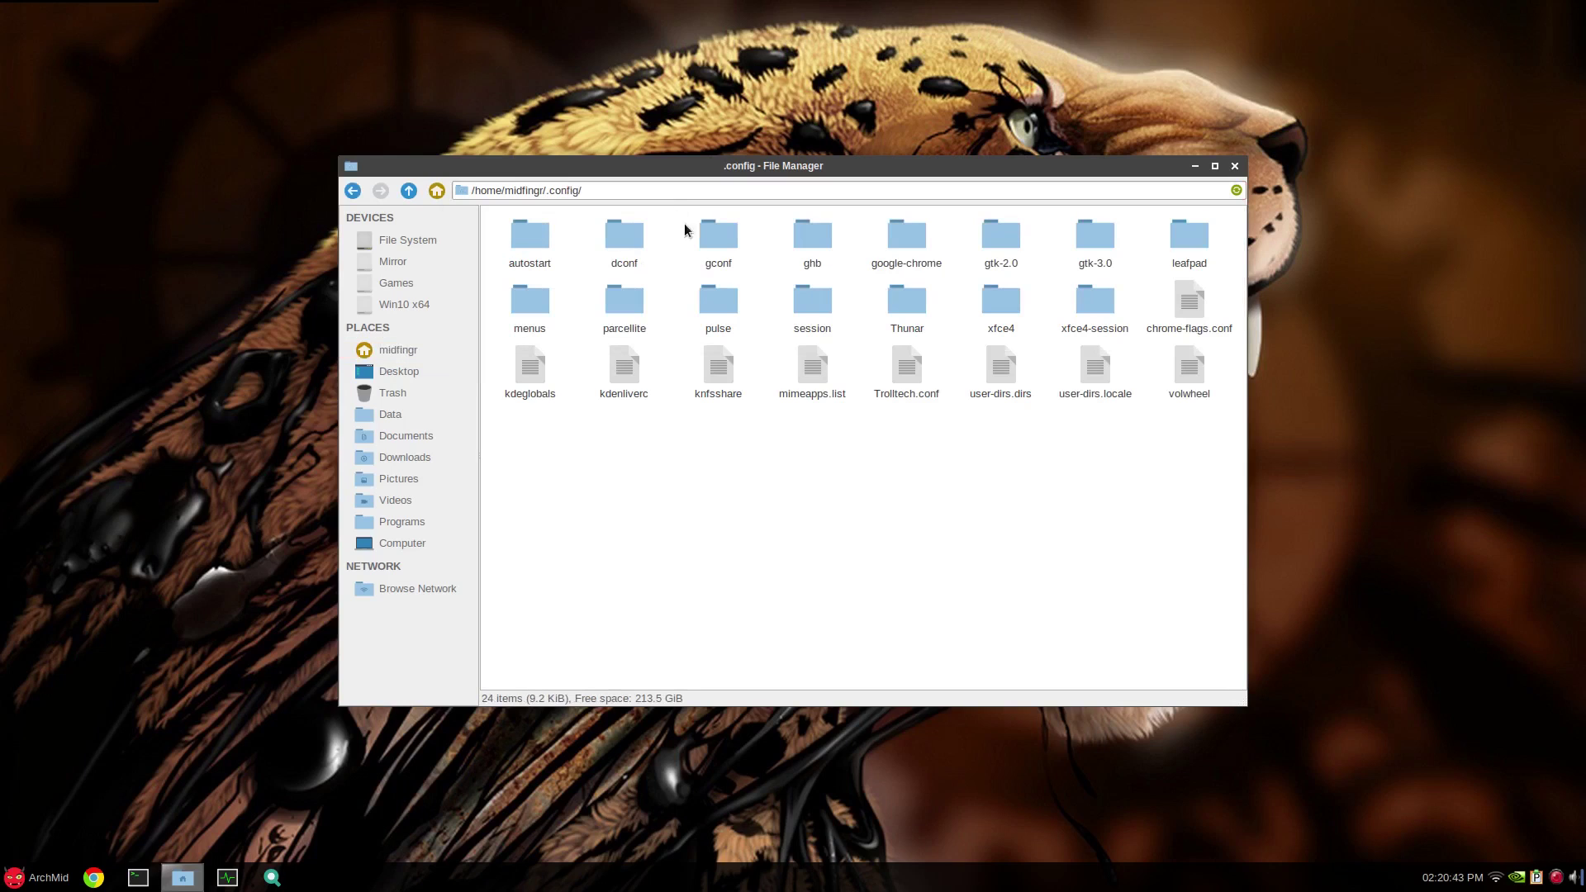
pyautogui.click(906, 300)
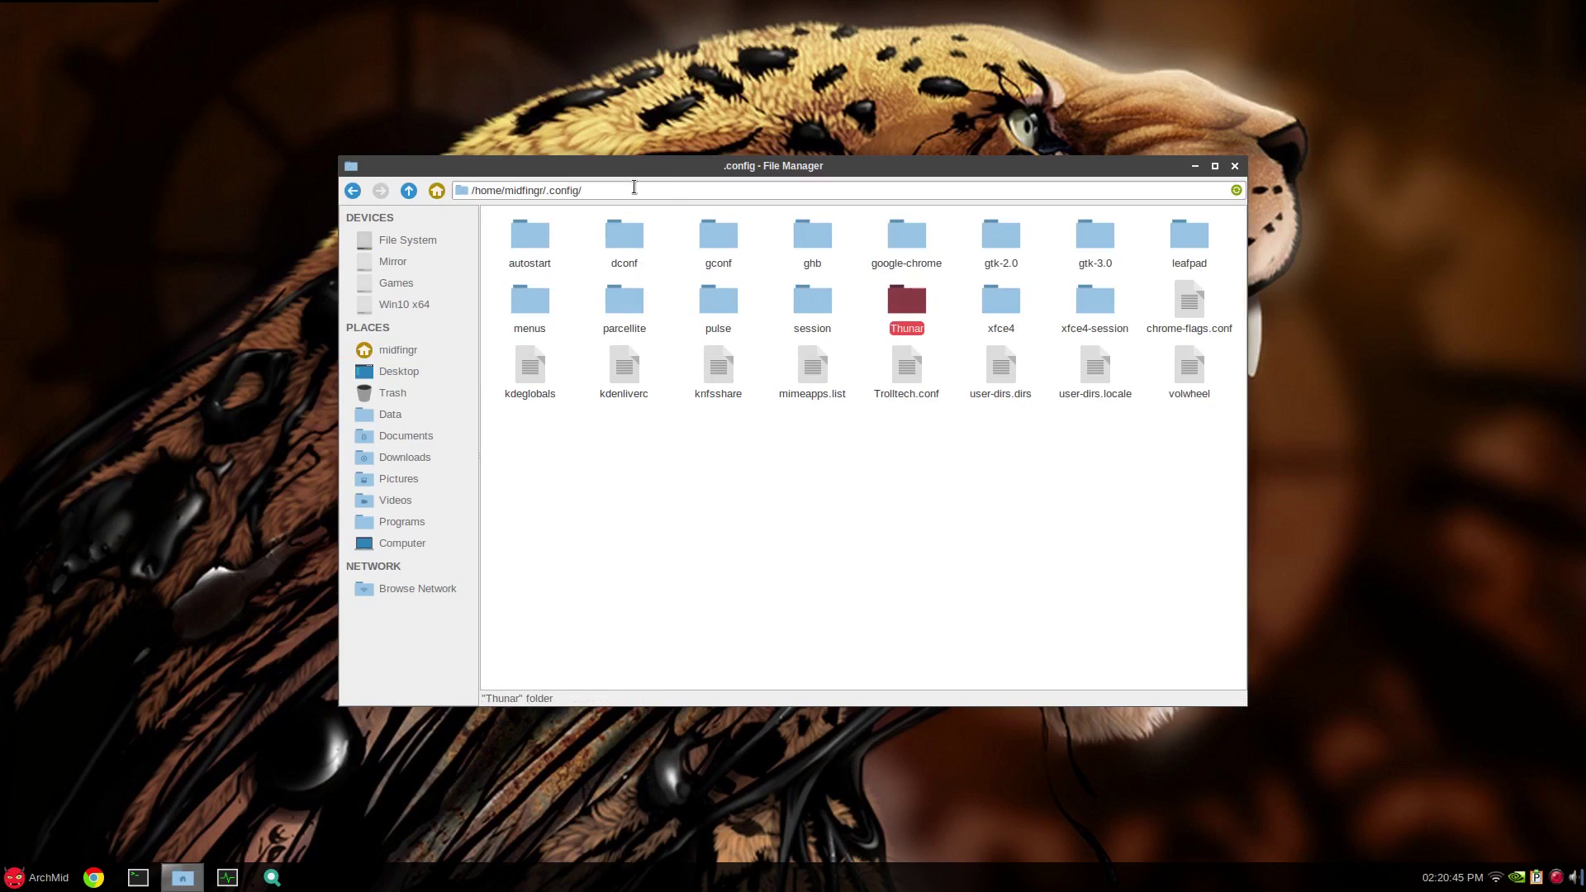
pyautogui.click(634, 187)
pyautogui.press('BackSpace')
pyautogui.press('BackSpace')
pyautogui.press('BackSpace')
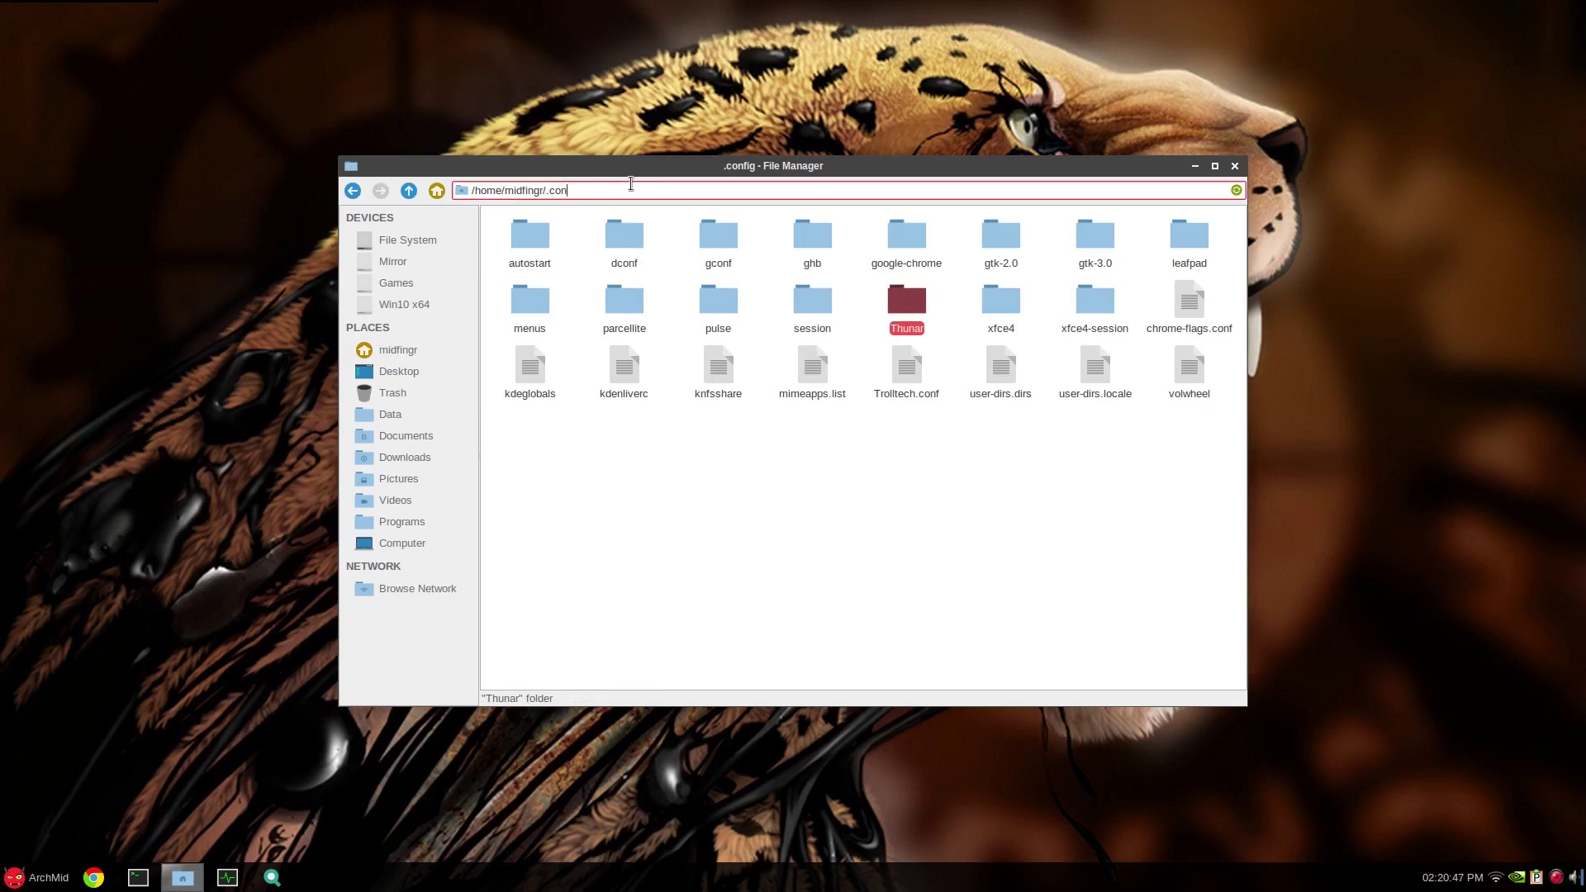
pyautogui.press('BackSpace')
pyautogui.write('local/')
pyautogui.press('Return')
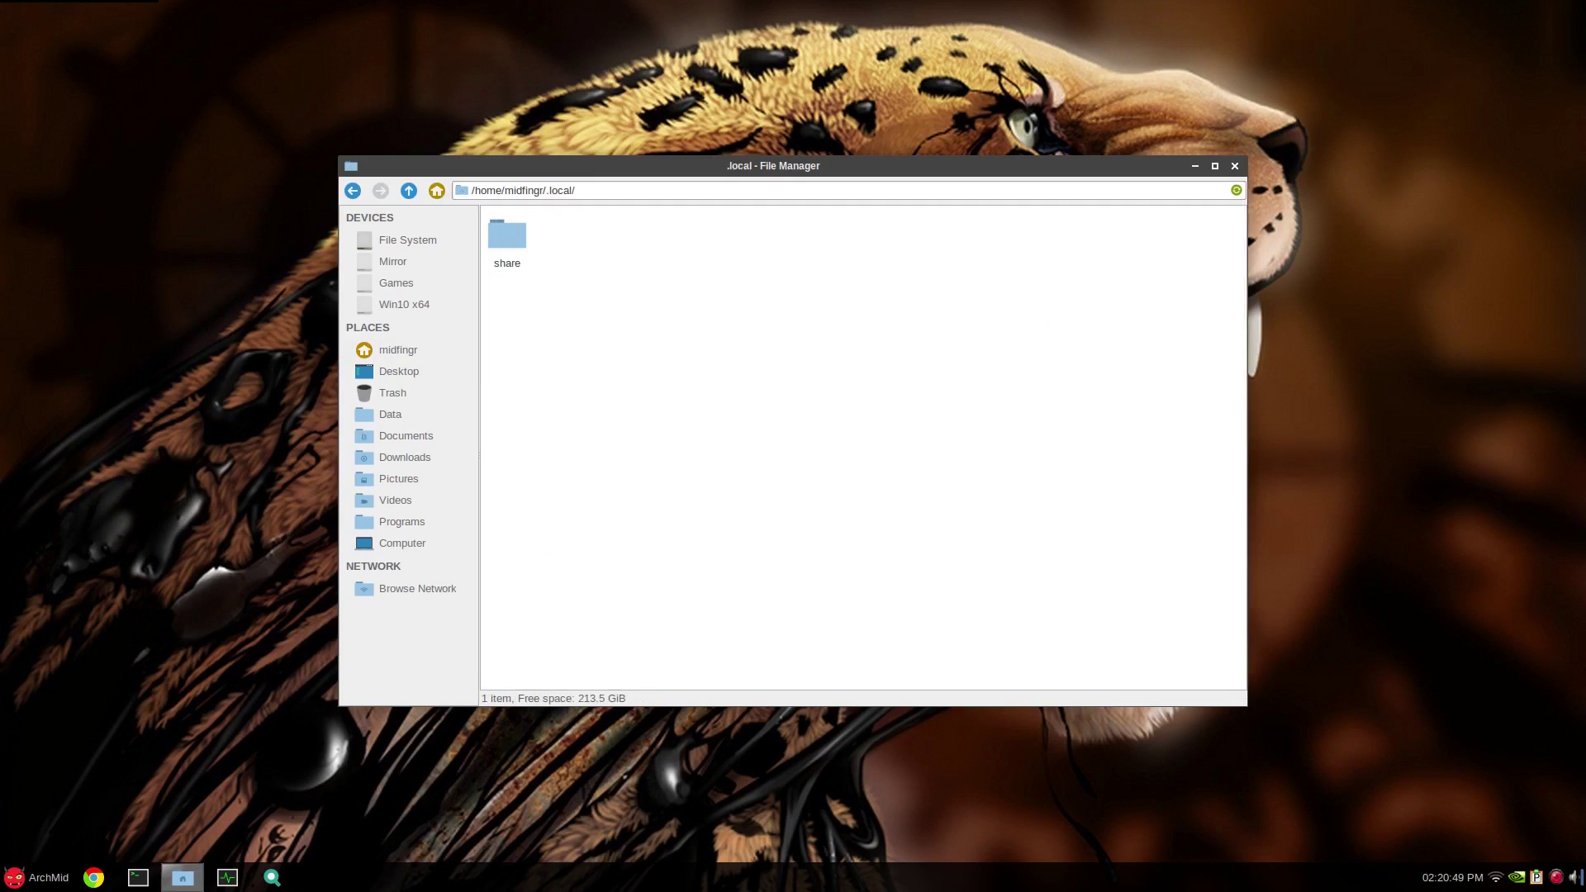
pyautogui.press('Return')
pyautogui.press('Return')
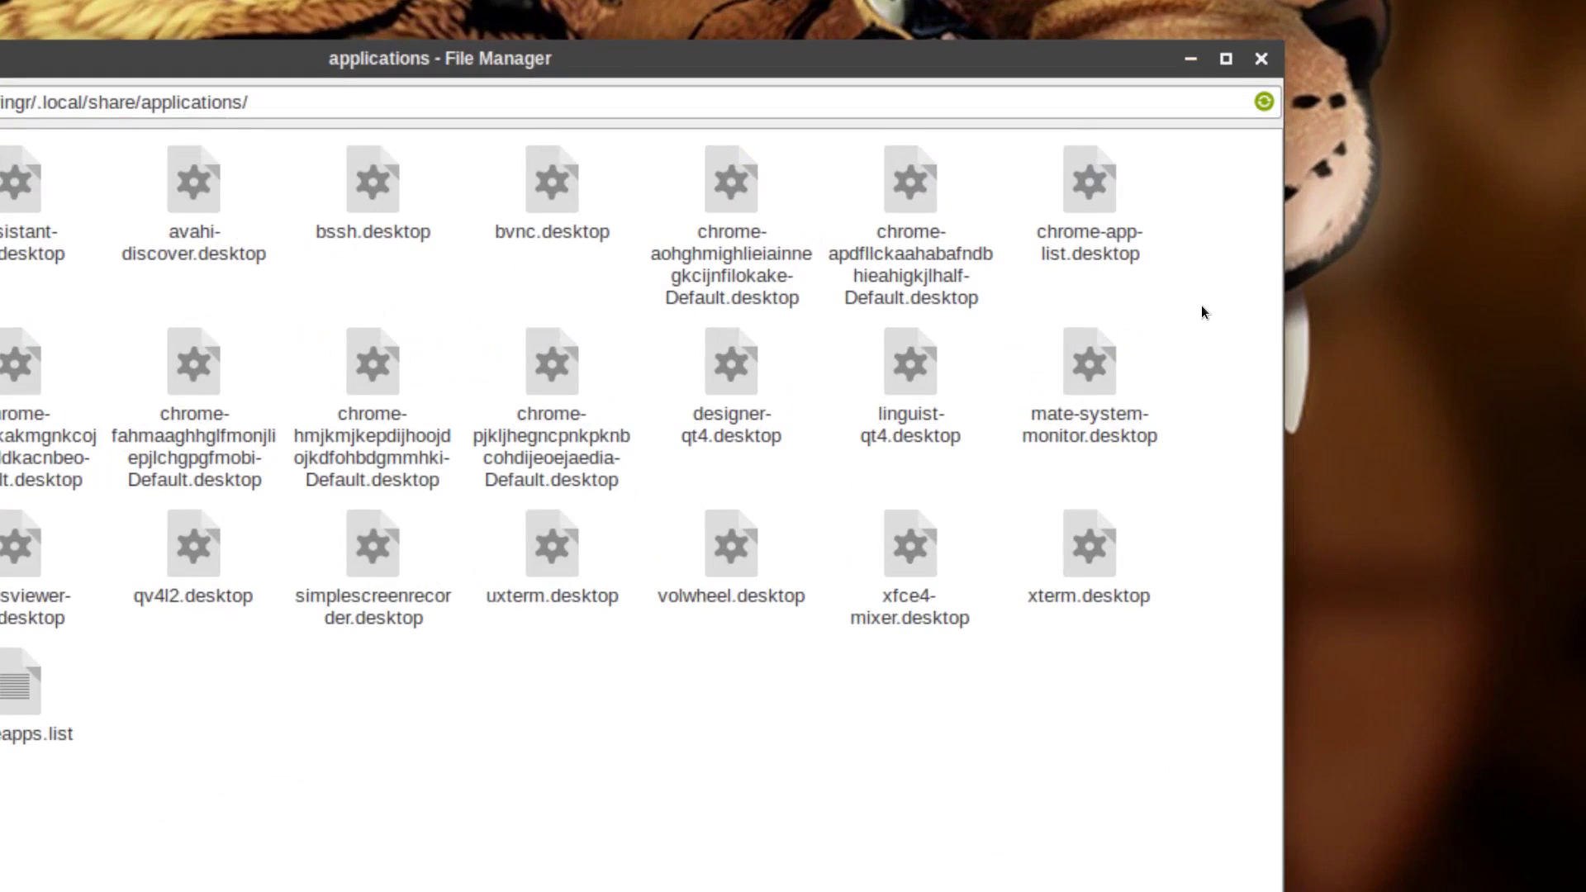
pyautogui.click(1109, 248)
pyautogui.rightClick(1121, 267)
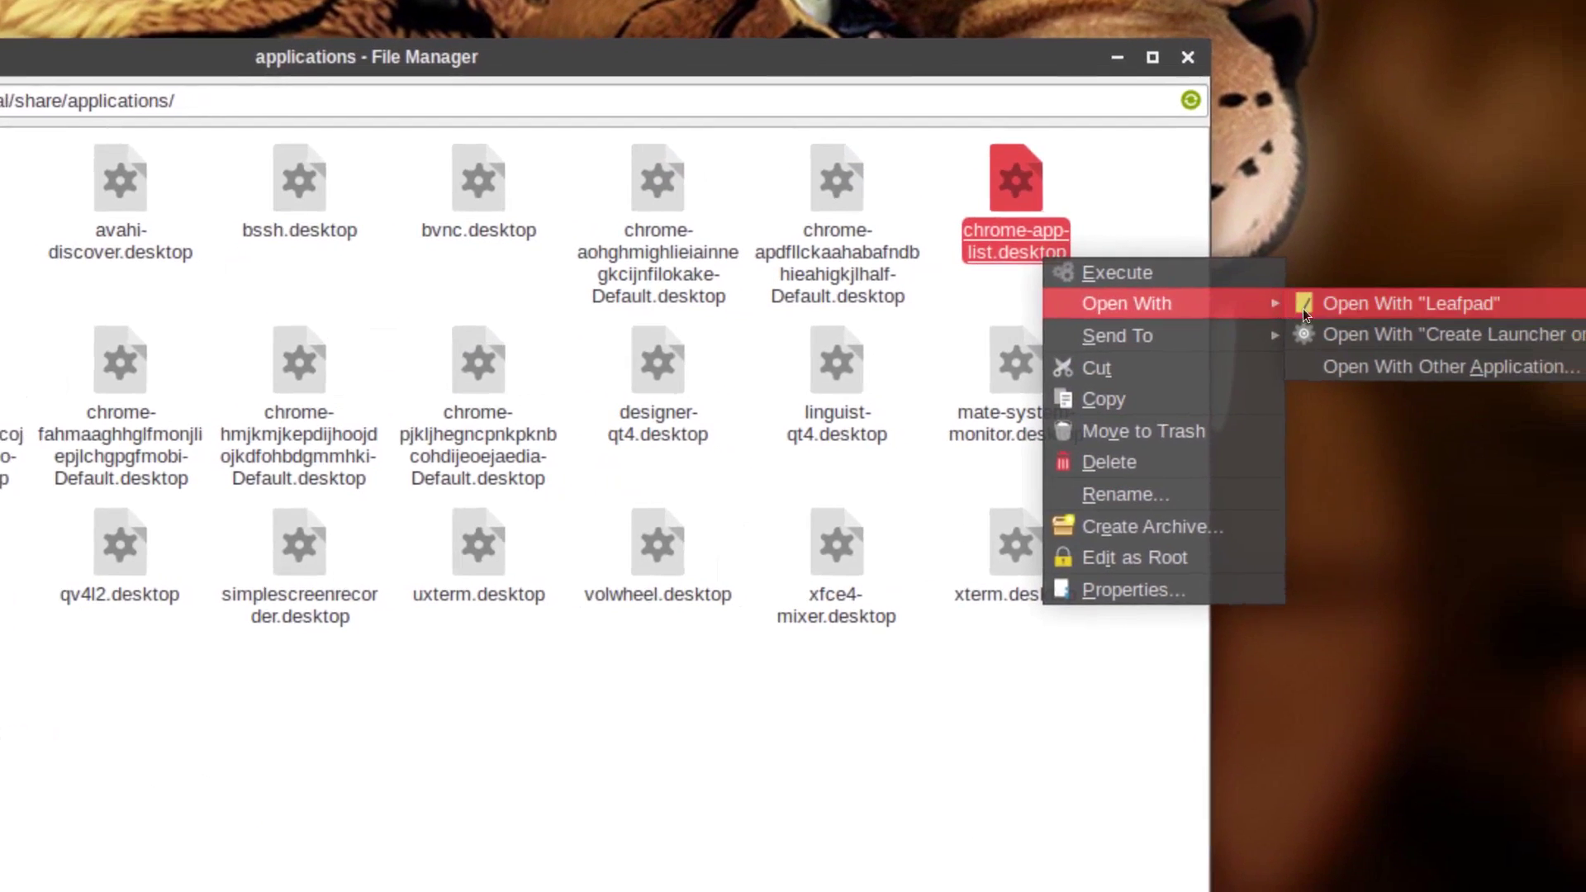
# Open chrome-app-list.desktop in Leafpad and copy the command after Exec= on line 7.
pyautogui.moveTo(1230, 308)
pyautogui.click(1400, 301)
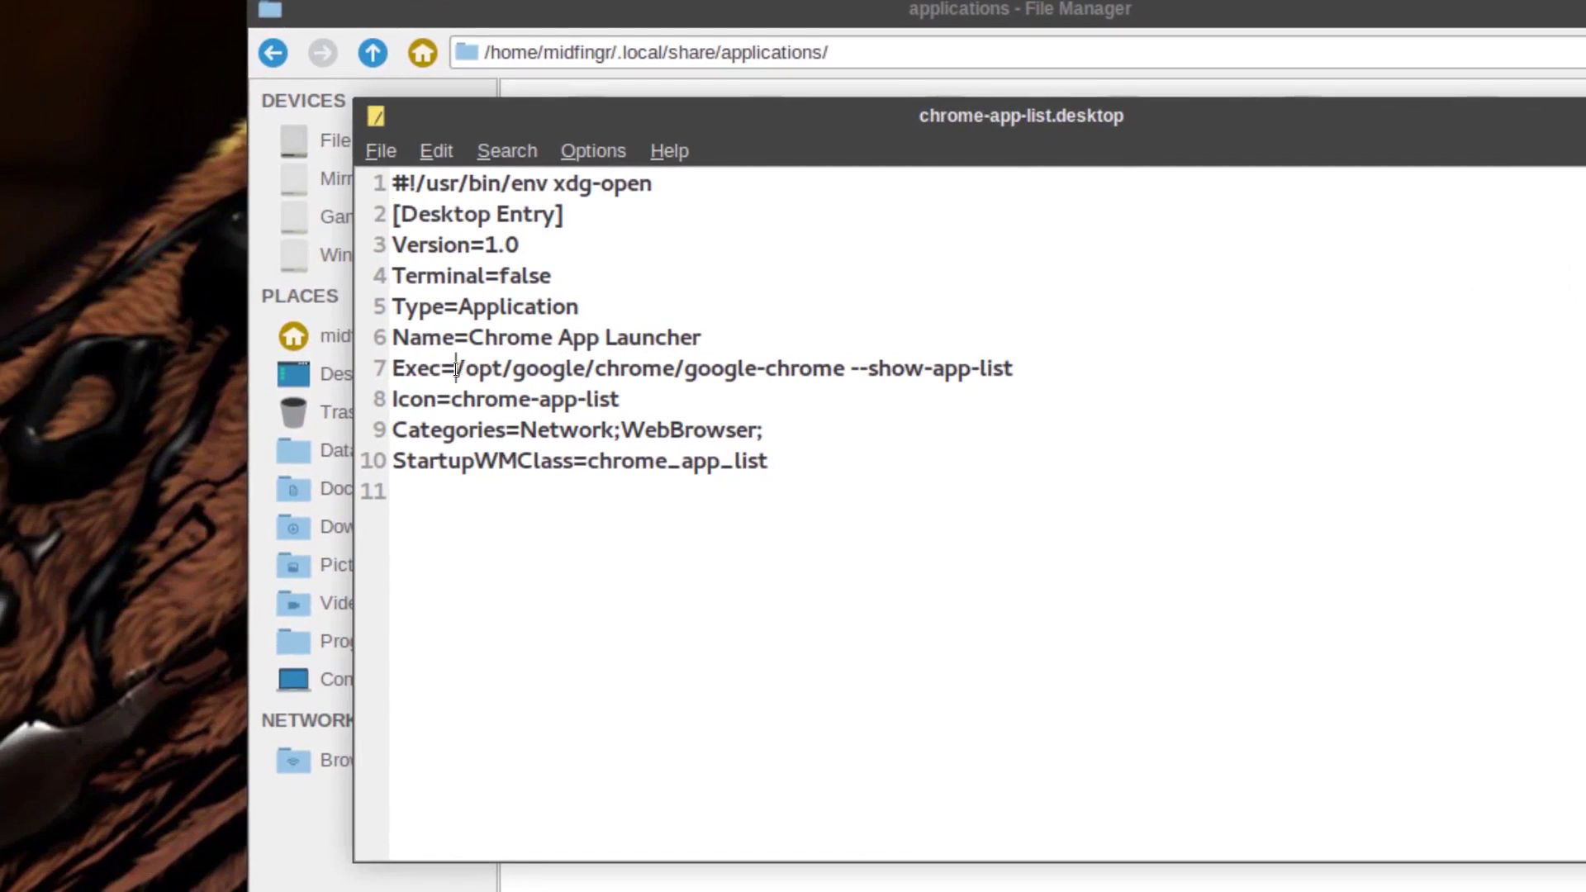
pyautogui.moveTo(458, 367); pyautogui.dragTo(772, 367)
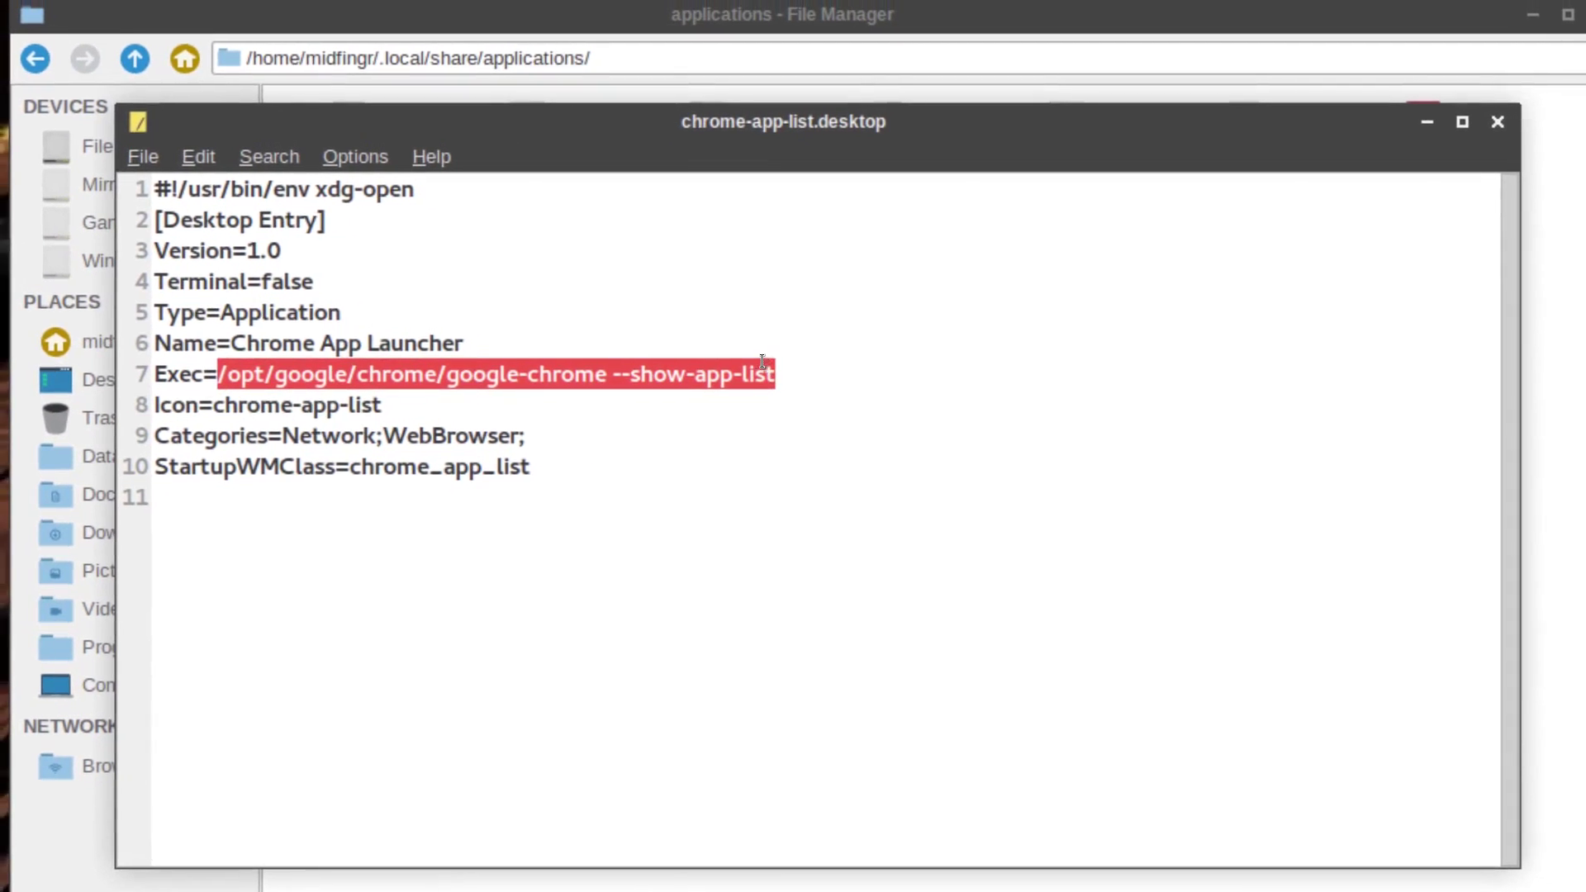
pyautogui.rightClick(748, 368)
pyautogui.click(758, 390)
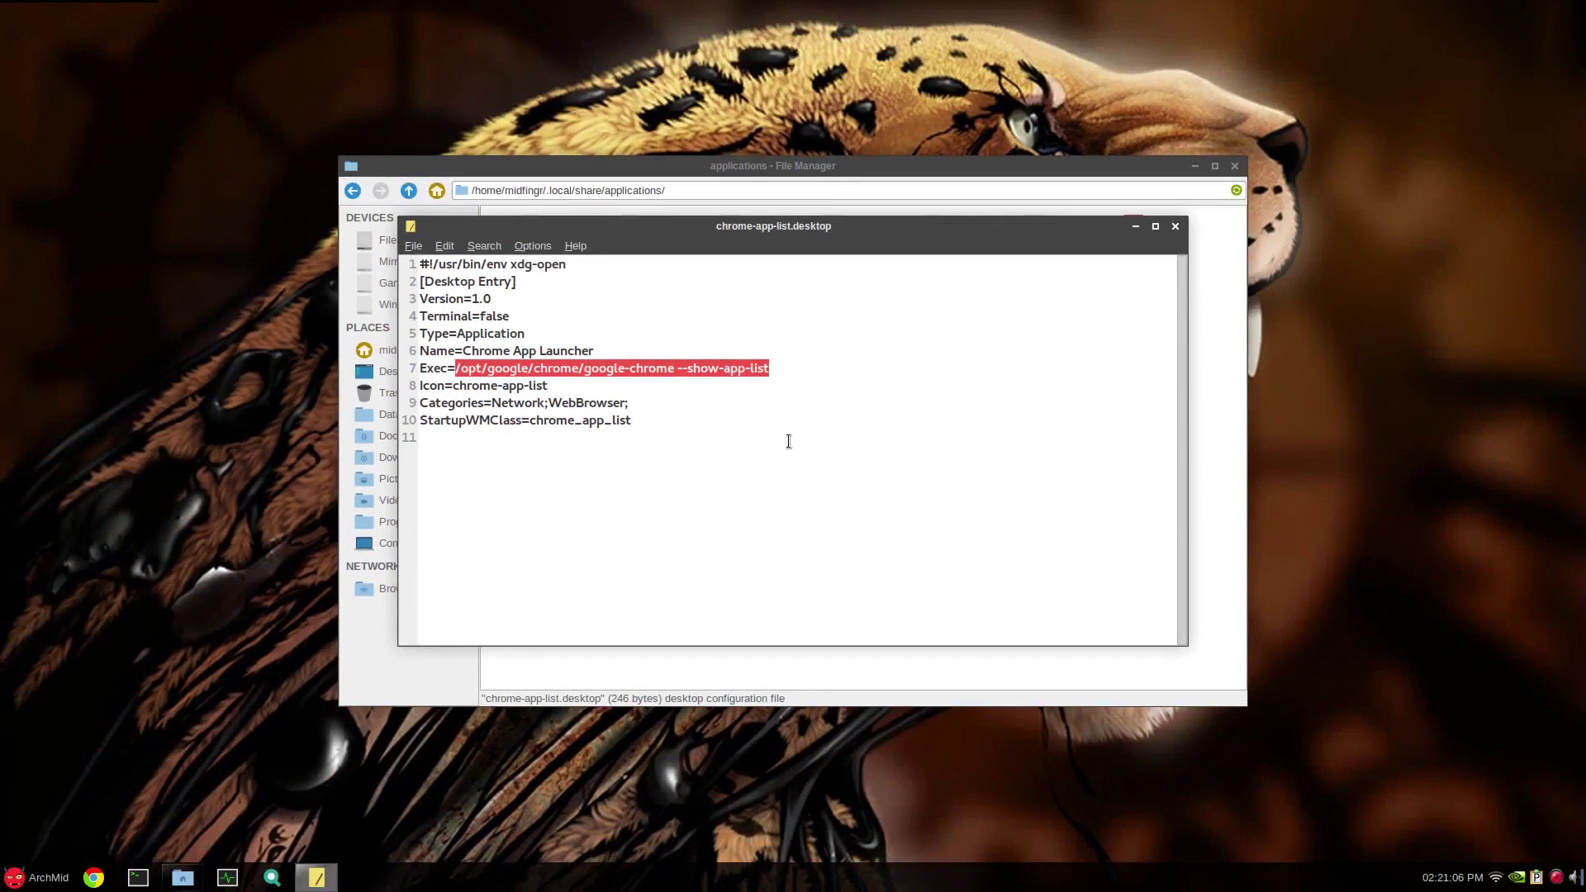
# Add an Alt+F2 application shortcut in Keyboard Settings that runs 'google-chrome --show-app-list'.
pyautogui.press('super')
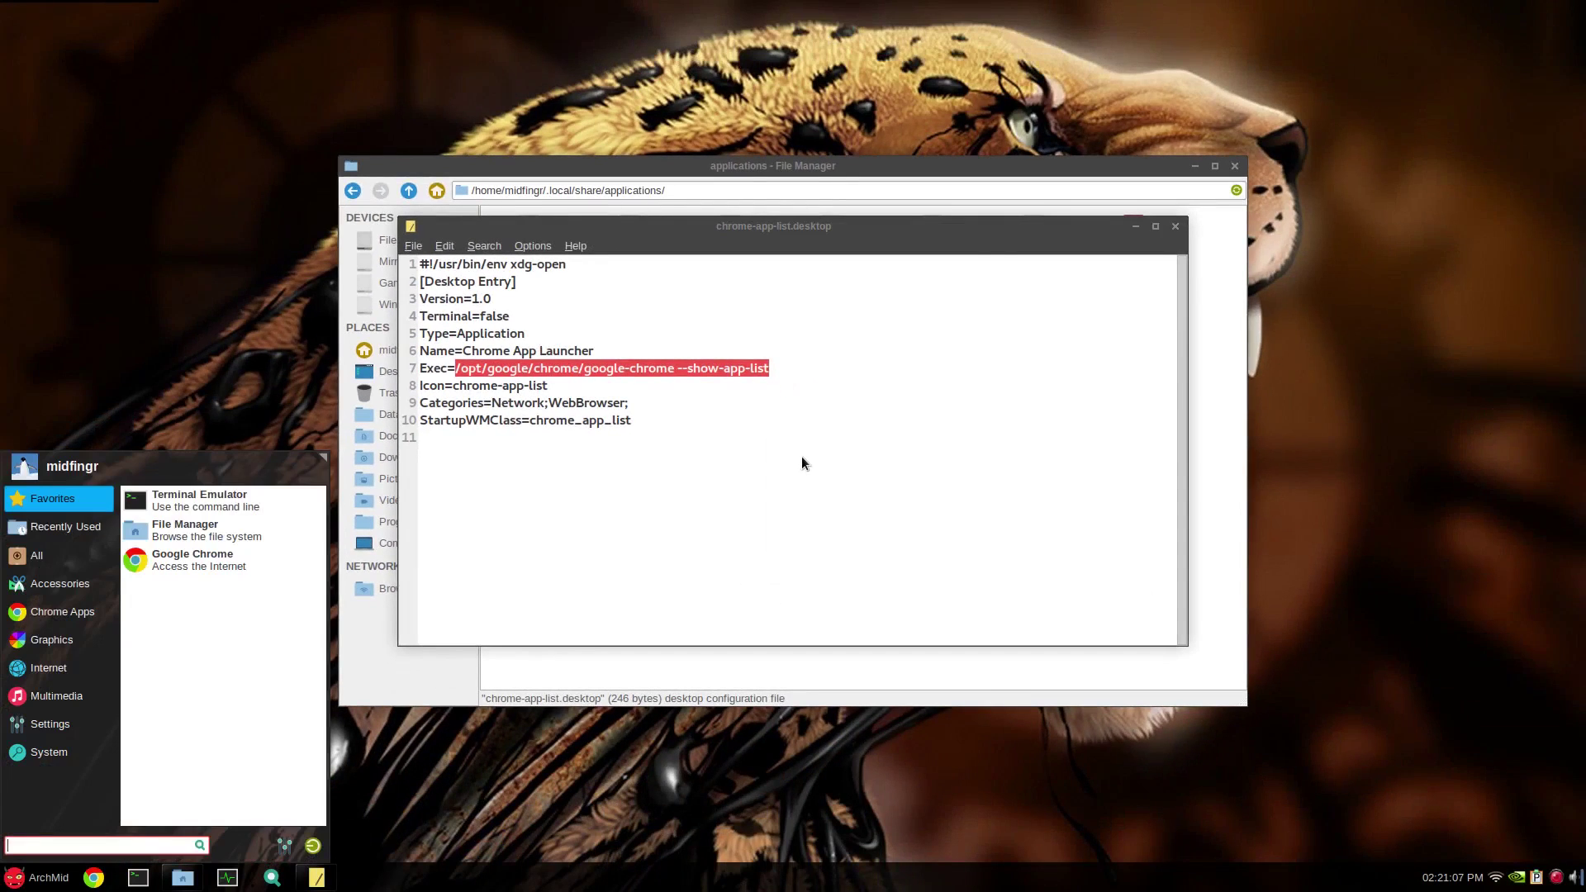
pyautogui.write('keyb')
pyautogui.press('Return')
pyautogui.click(718, 305)
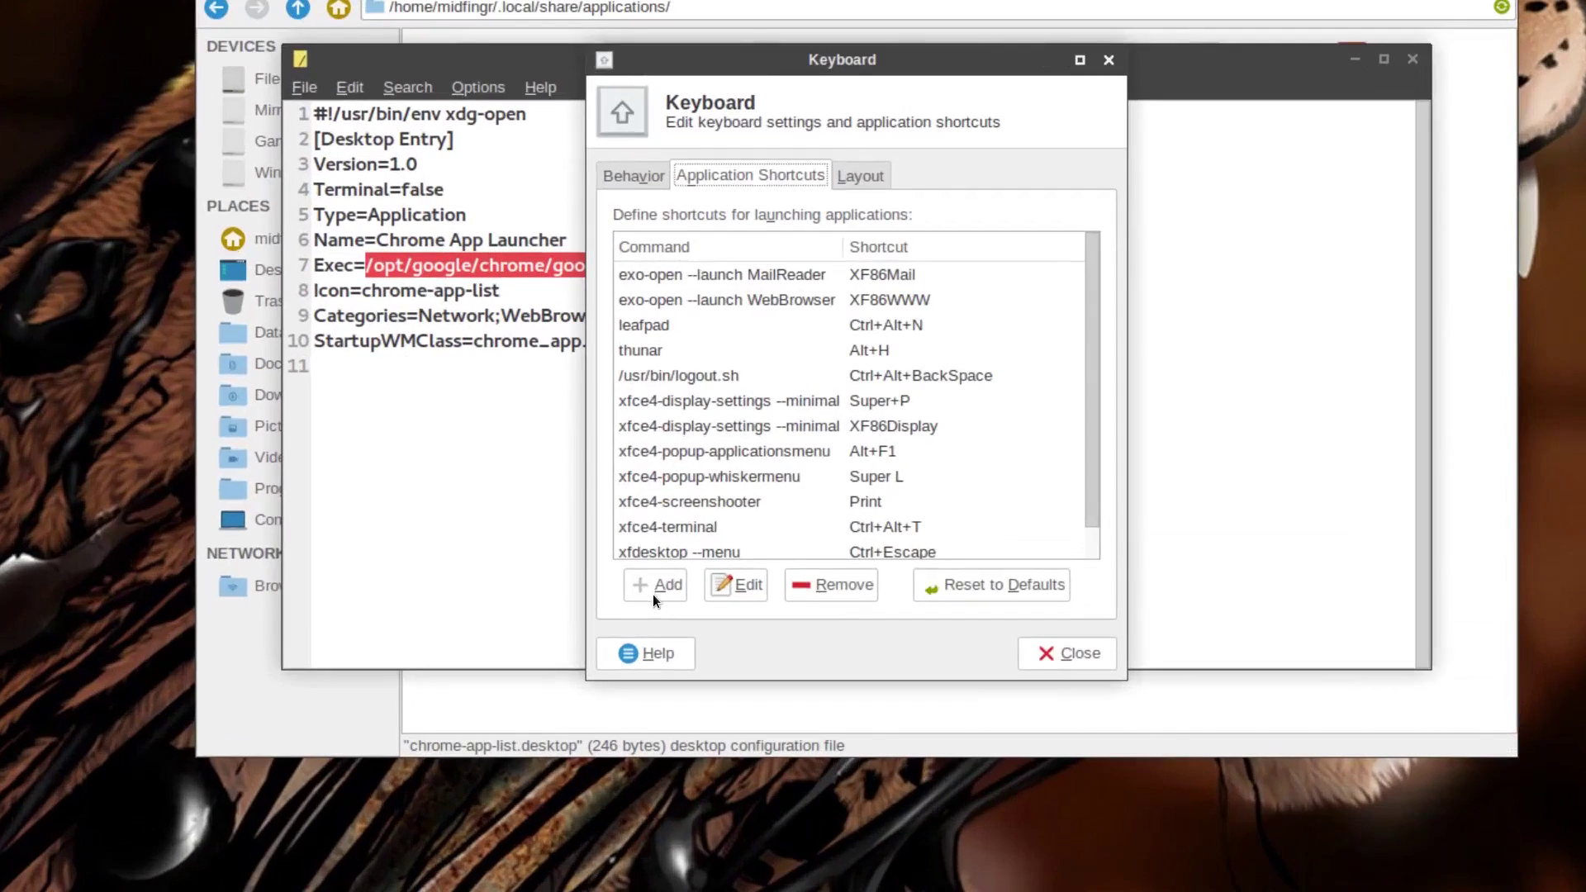
pyautogui.click(653, 589)
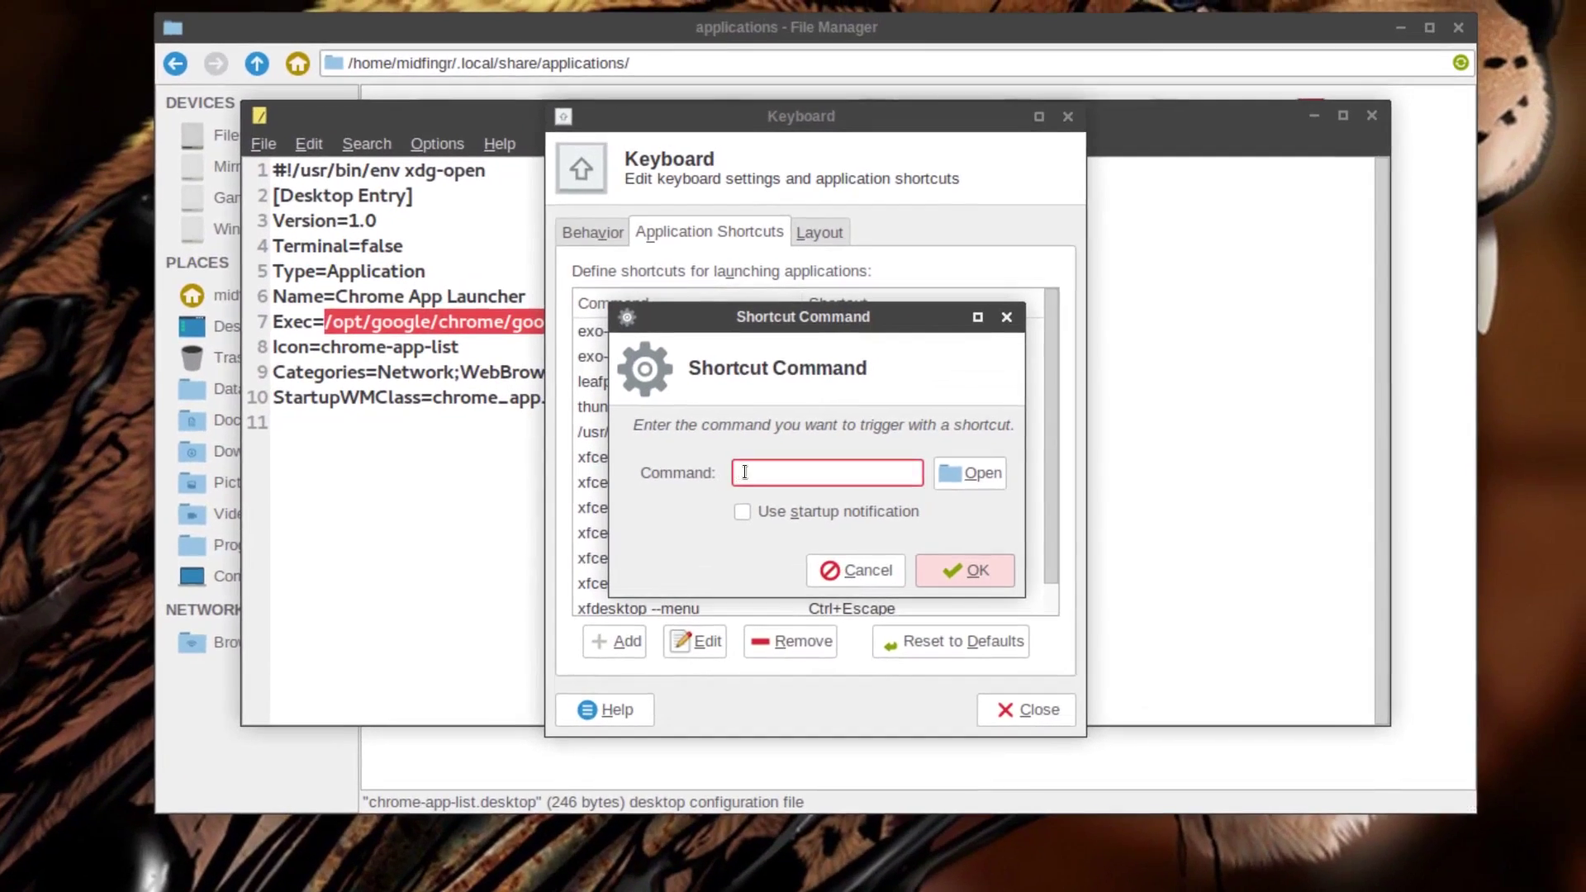
pyautogui.rightClick(752, 453)
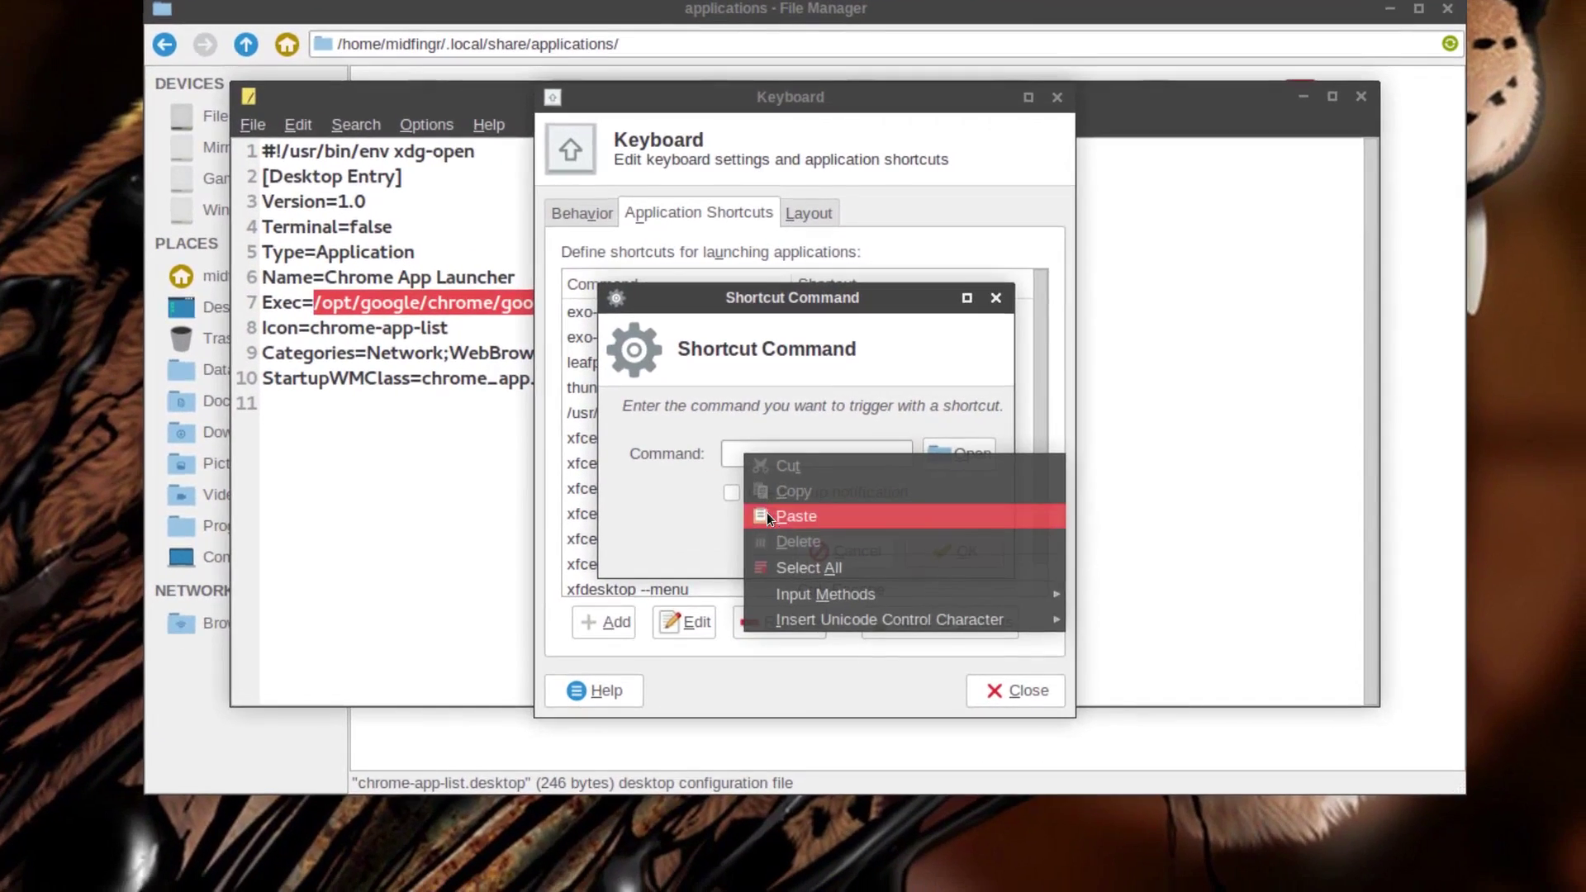
pyautogui.click(766, 511)
pyautogui.click(955, 549)
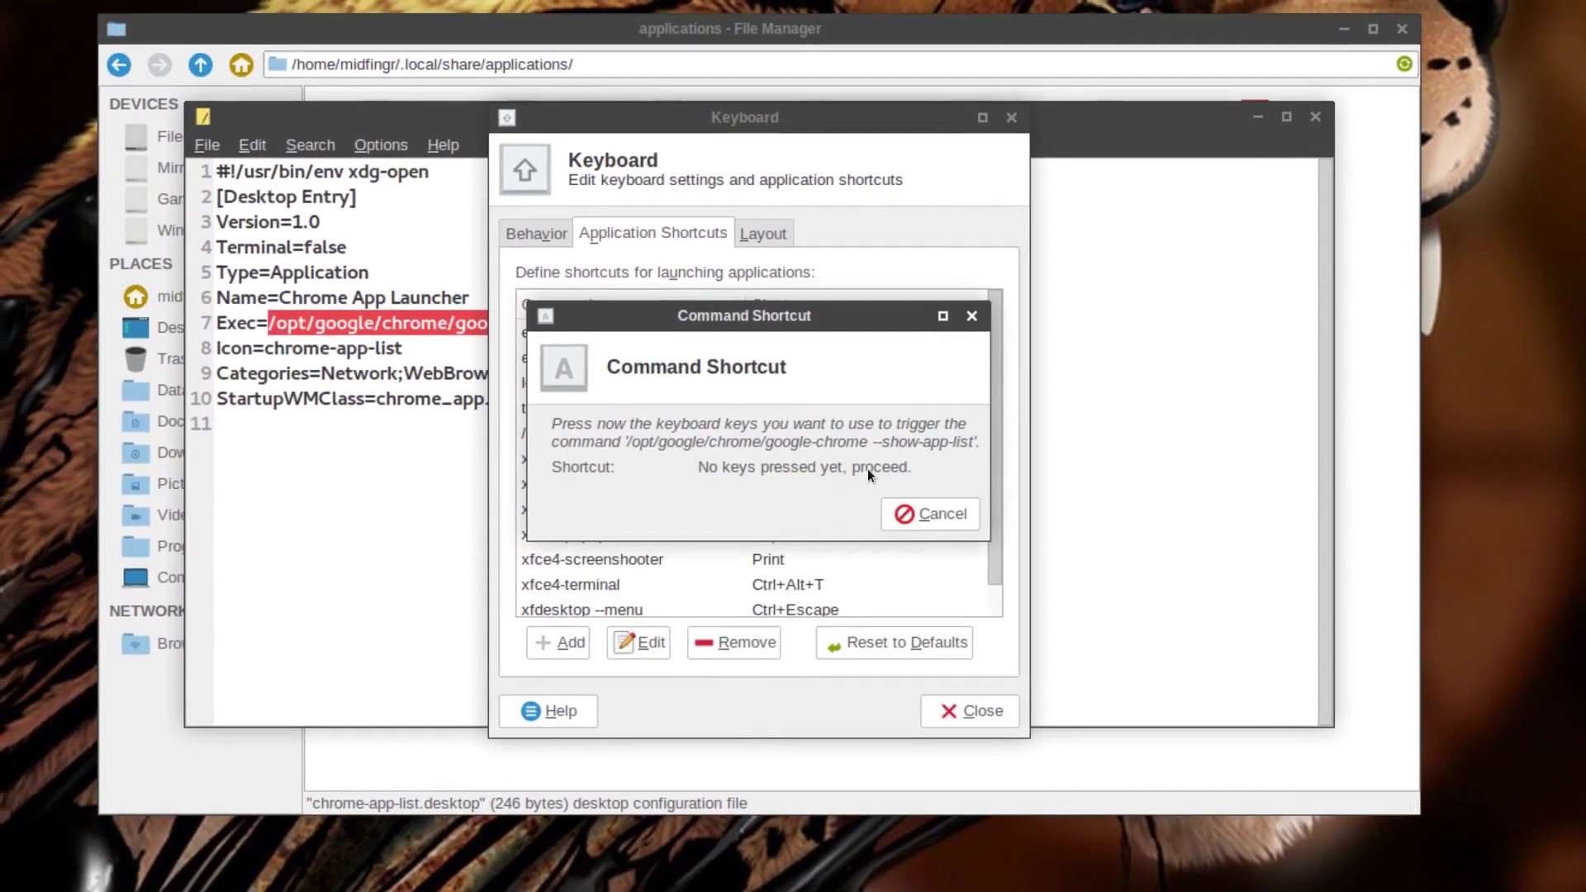
pyautogui.hotkey('alt', 'F2')
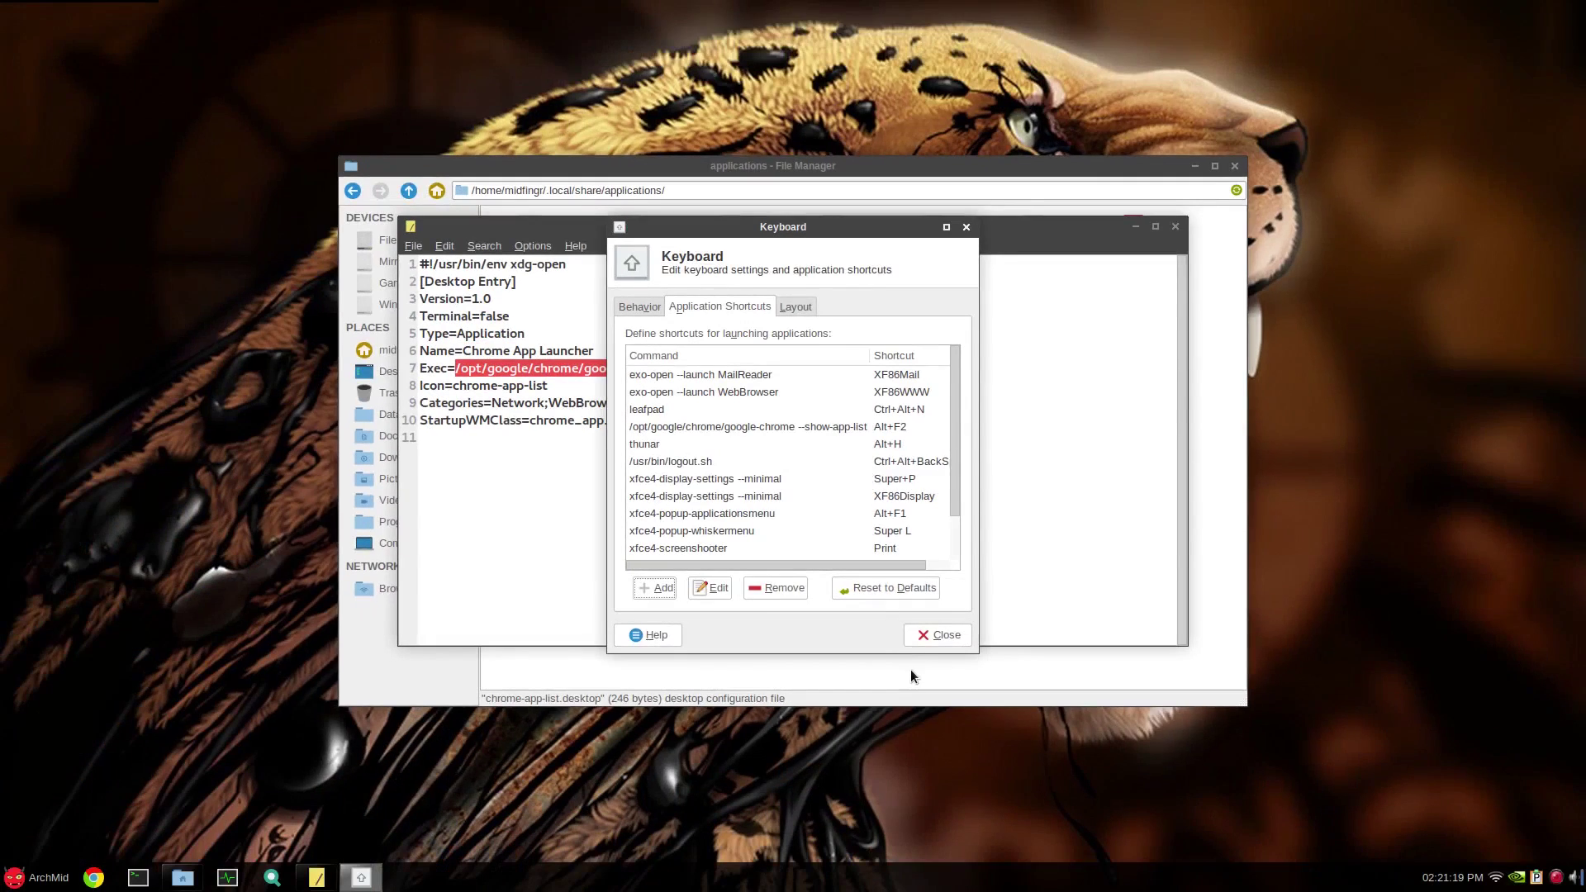
pyautogui.click(923, 635)
# From the desktop, run a Google search for 'bun' via the Alt+F2 launcher, then close the results.
pyautogui.hotkey('ctrl', 'q')
pyautogui.hotkey('ctrl', 'q')
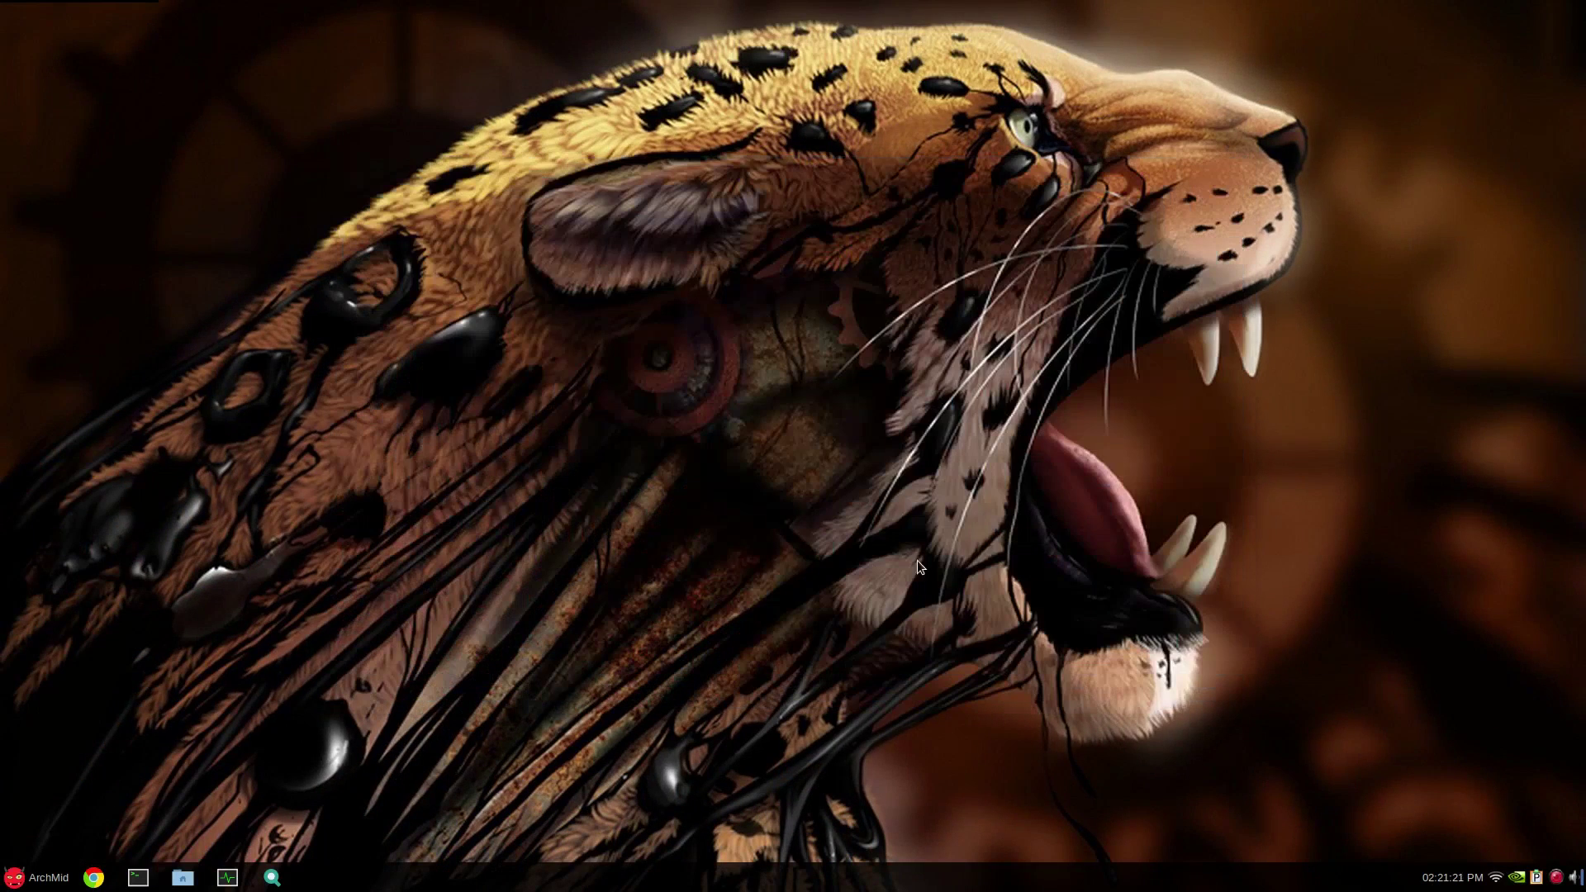
pyautogui.hotkey('alt', 'F2')
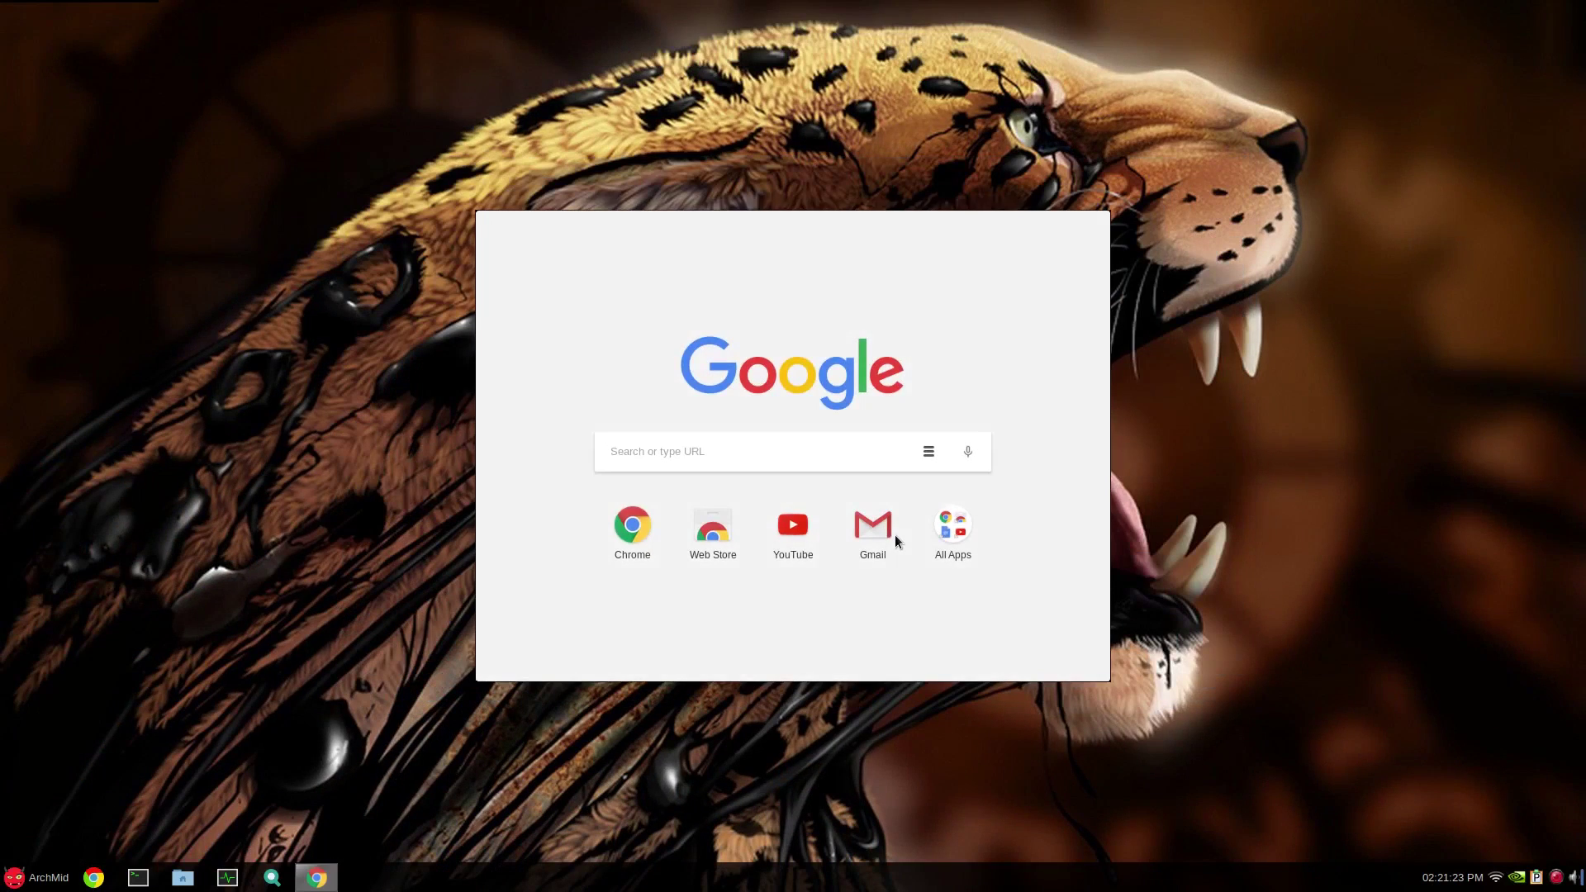
pyautogui.write('b')
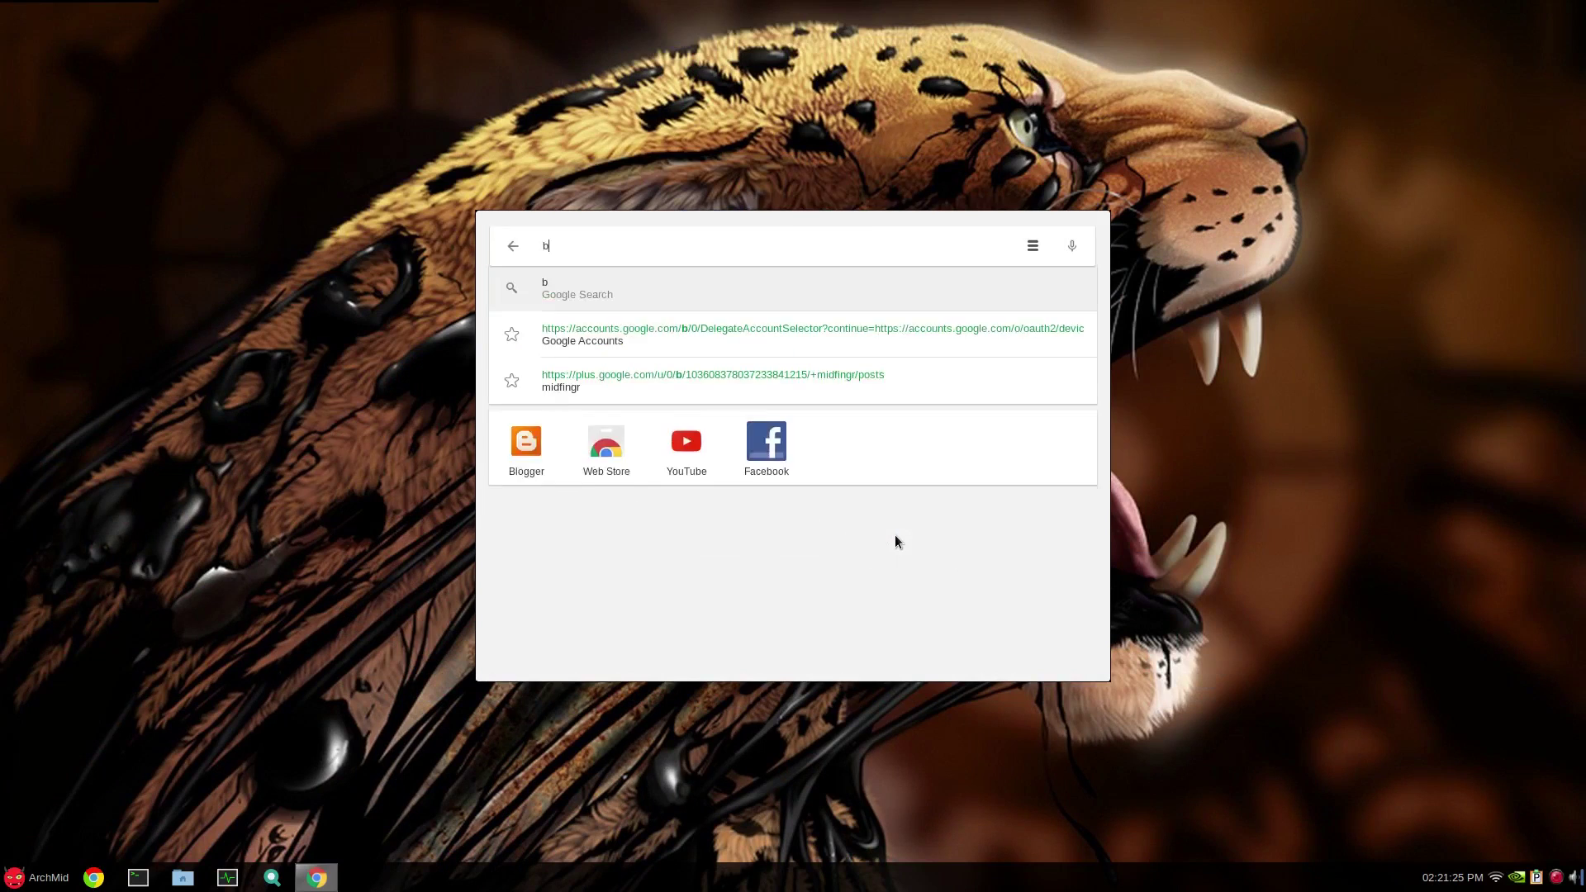
pyautogui.write('un')
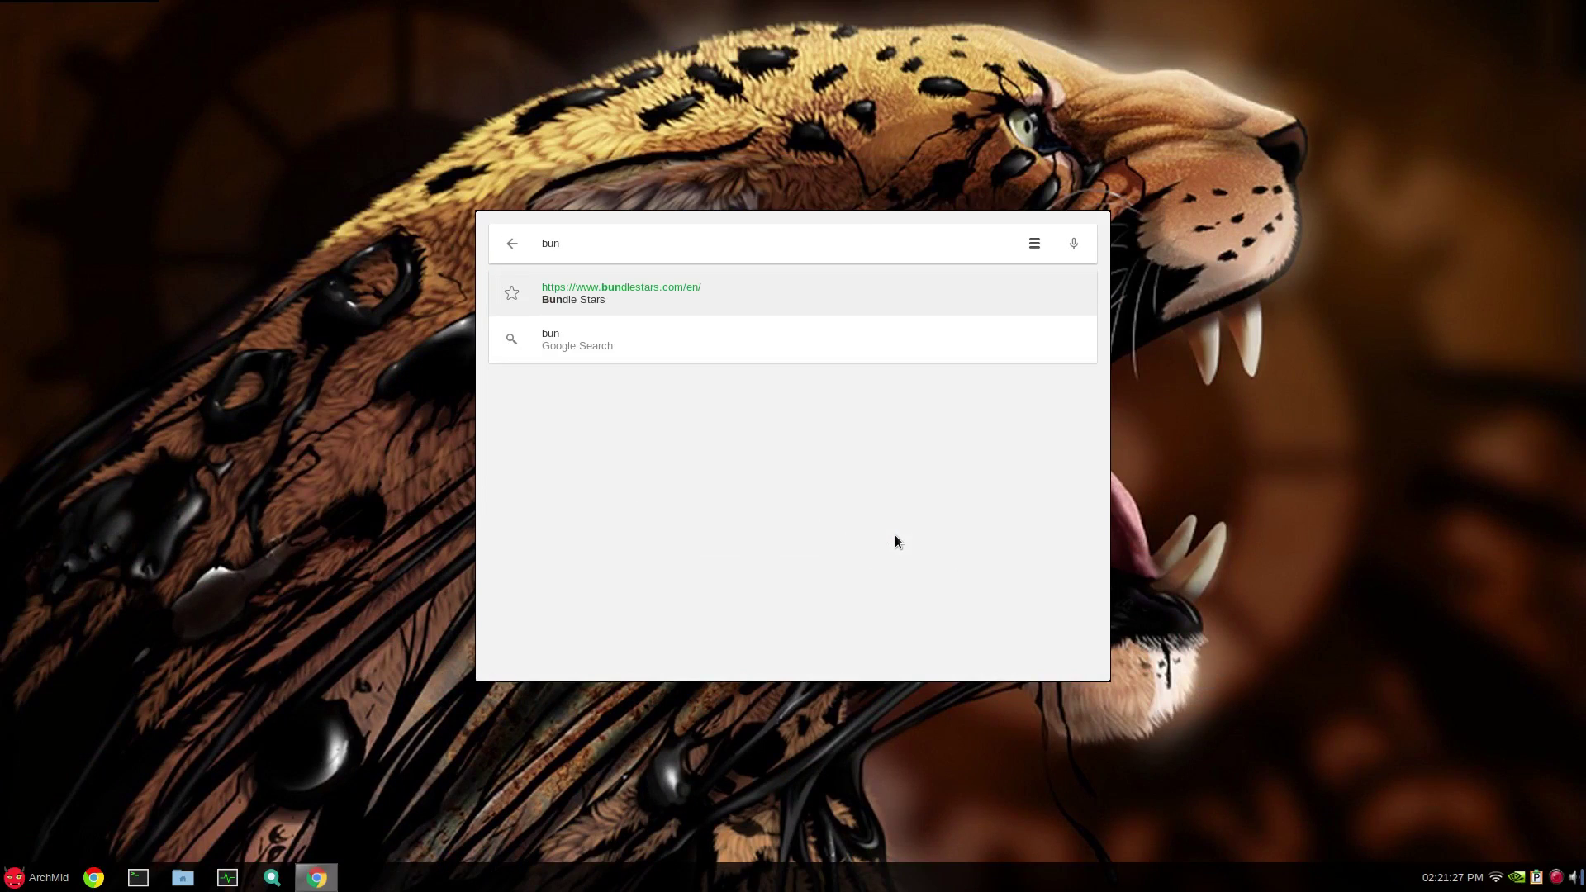
pyautogui.press('Down')
pyautogui.press('Return')
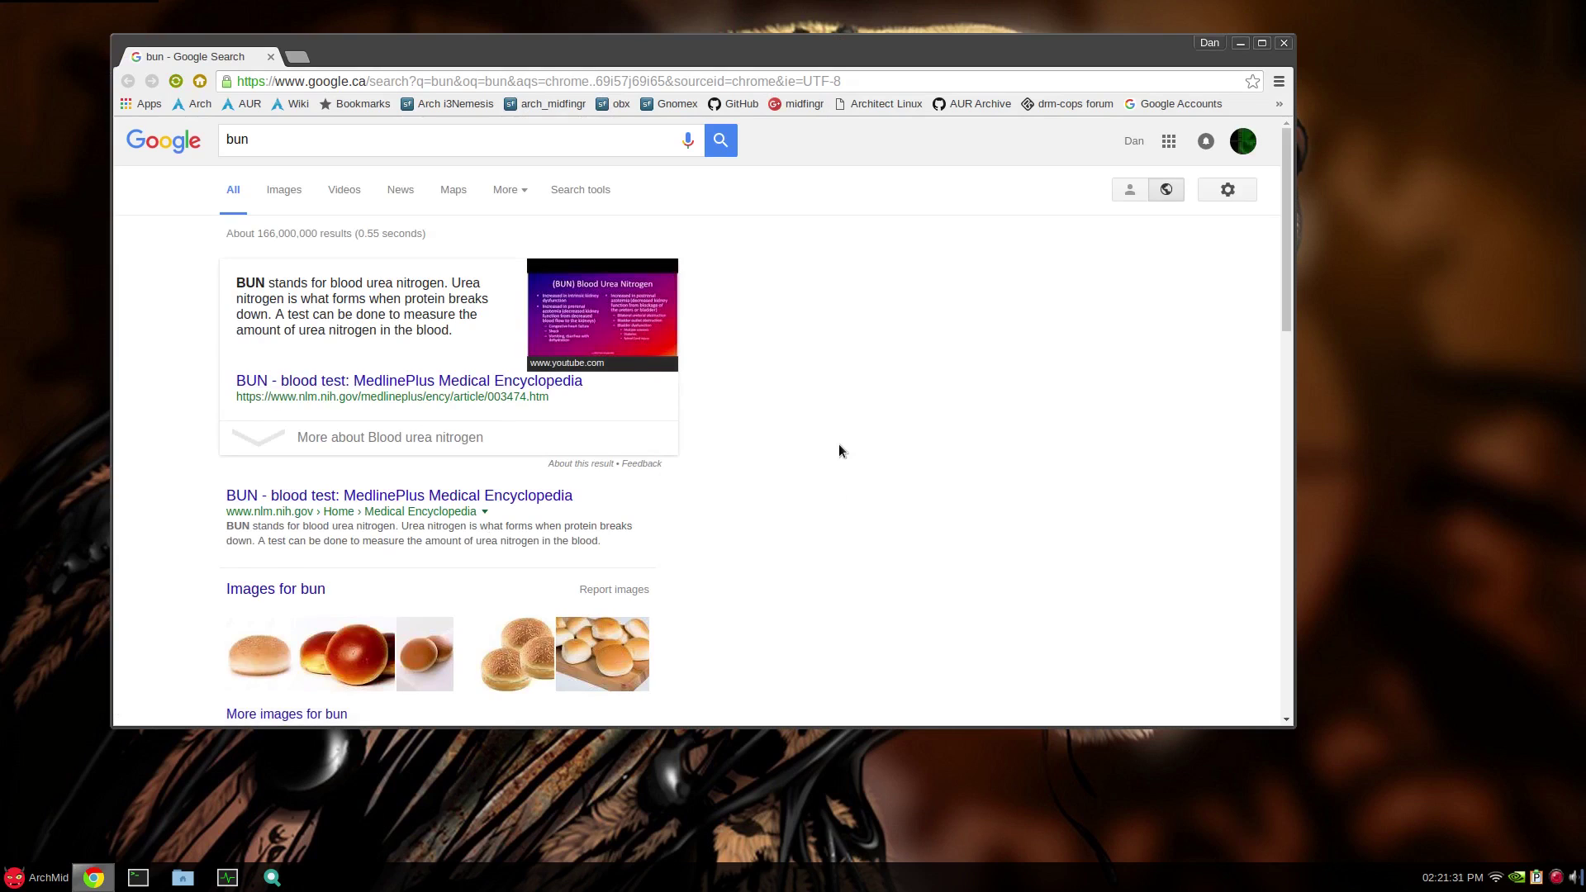
pyautogui.hotkey('ctrl', 'w')
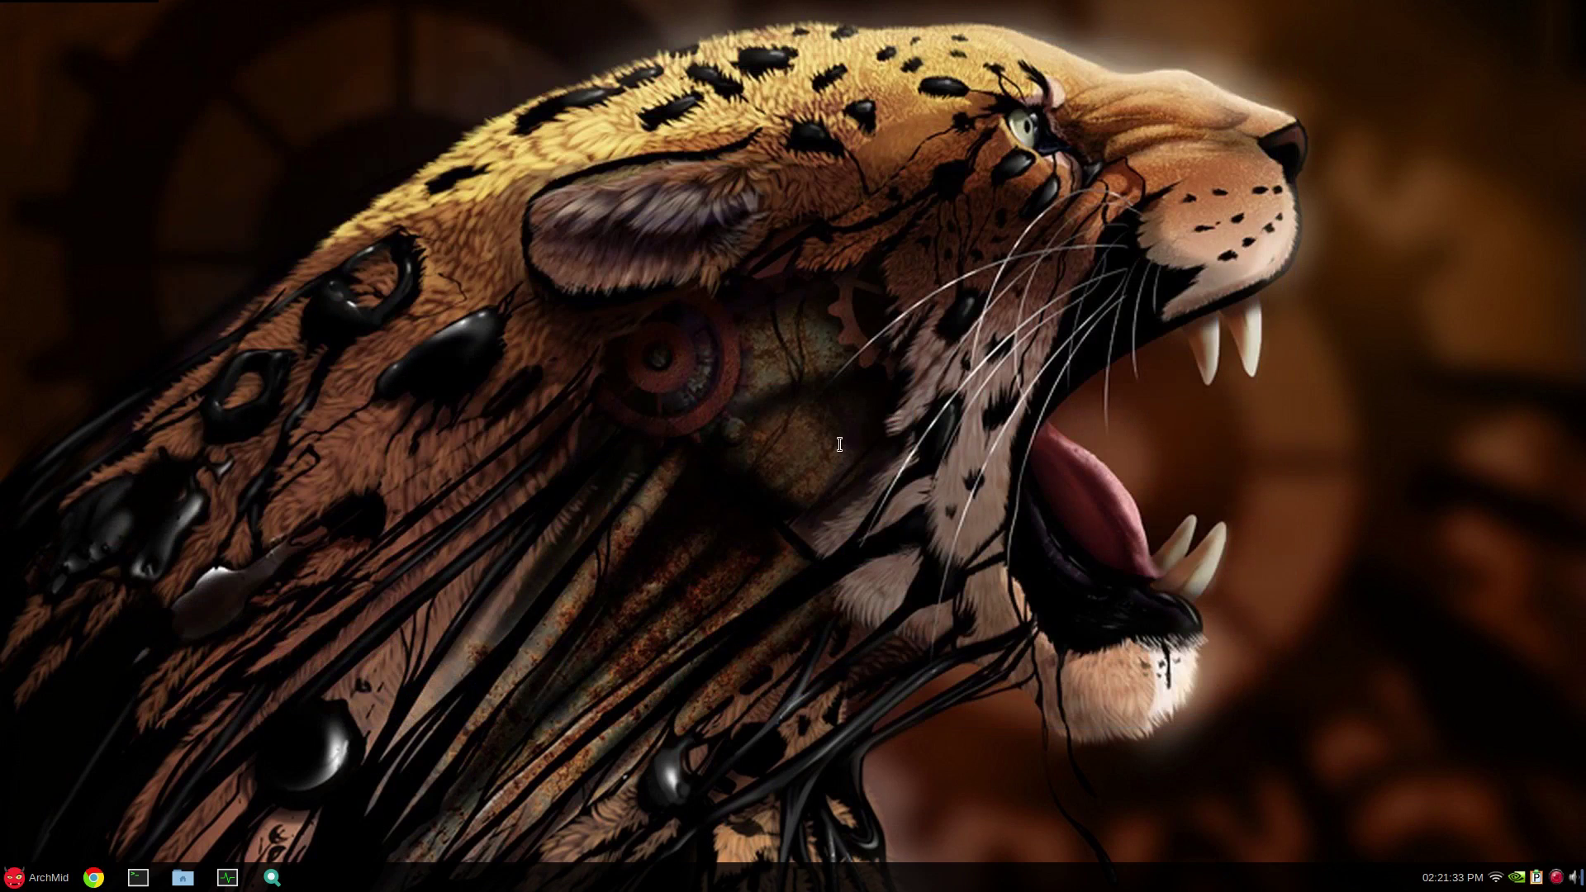
# Reopen the app launcher and open the Bundle Stars website from its suggestions.
pyautogui.press('super')
pyautogui.write('bun')
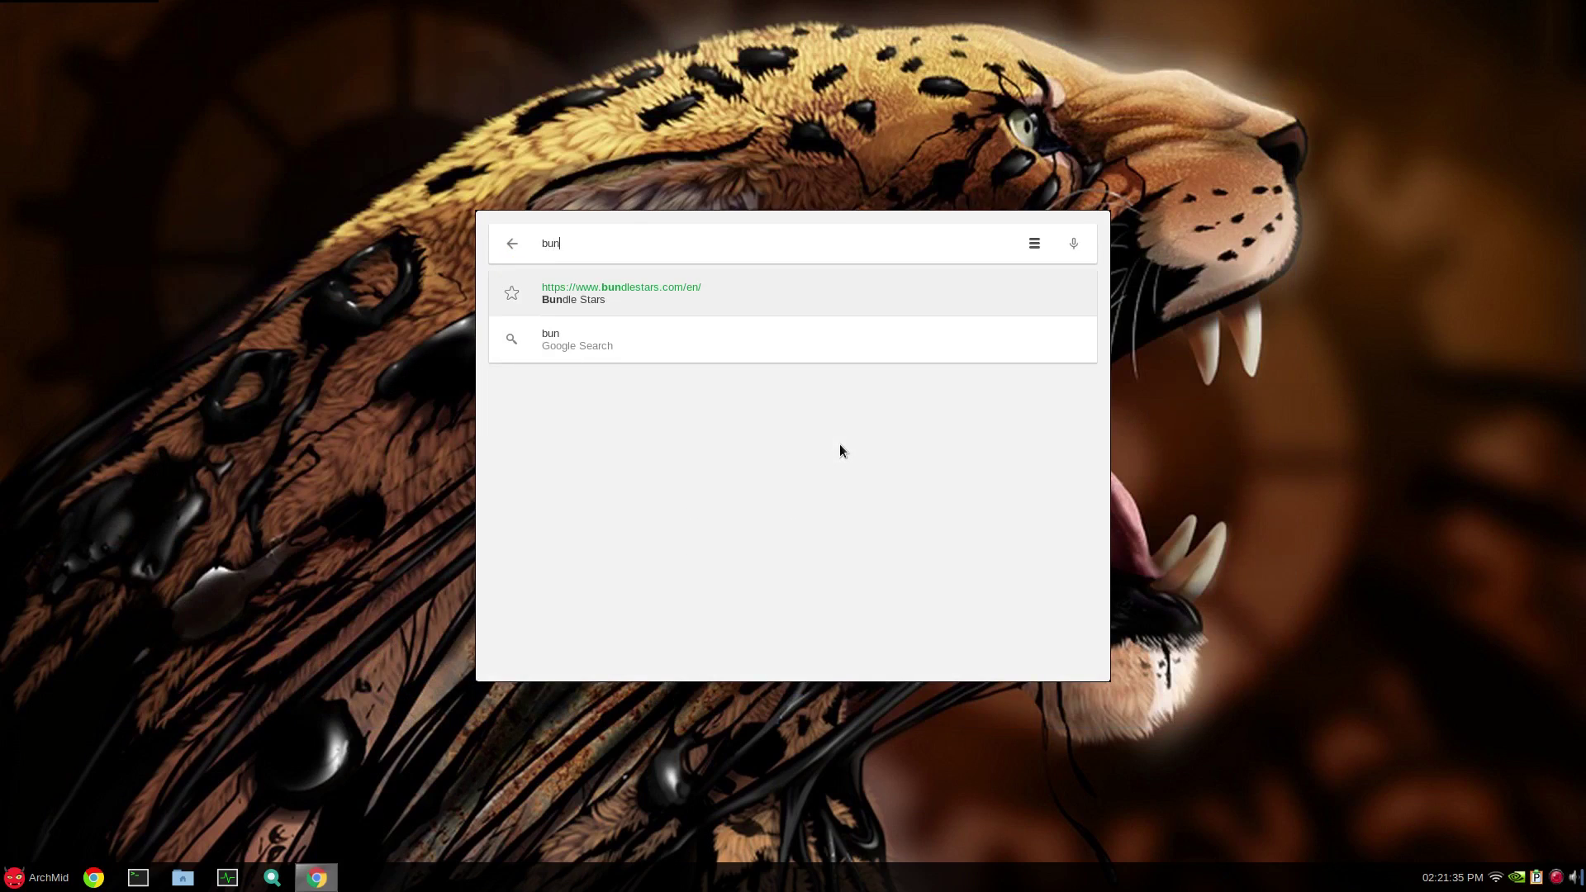
pyautogui.write('d')
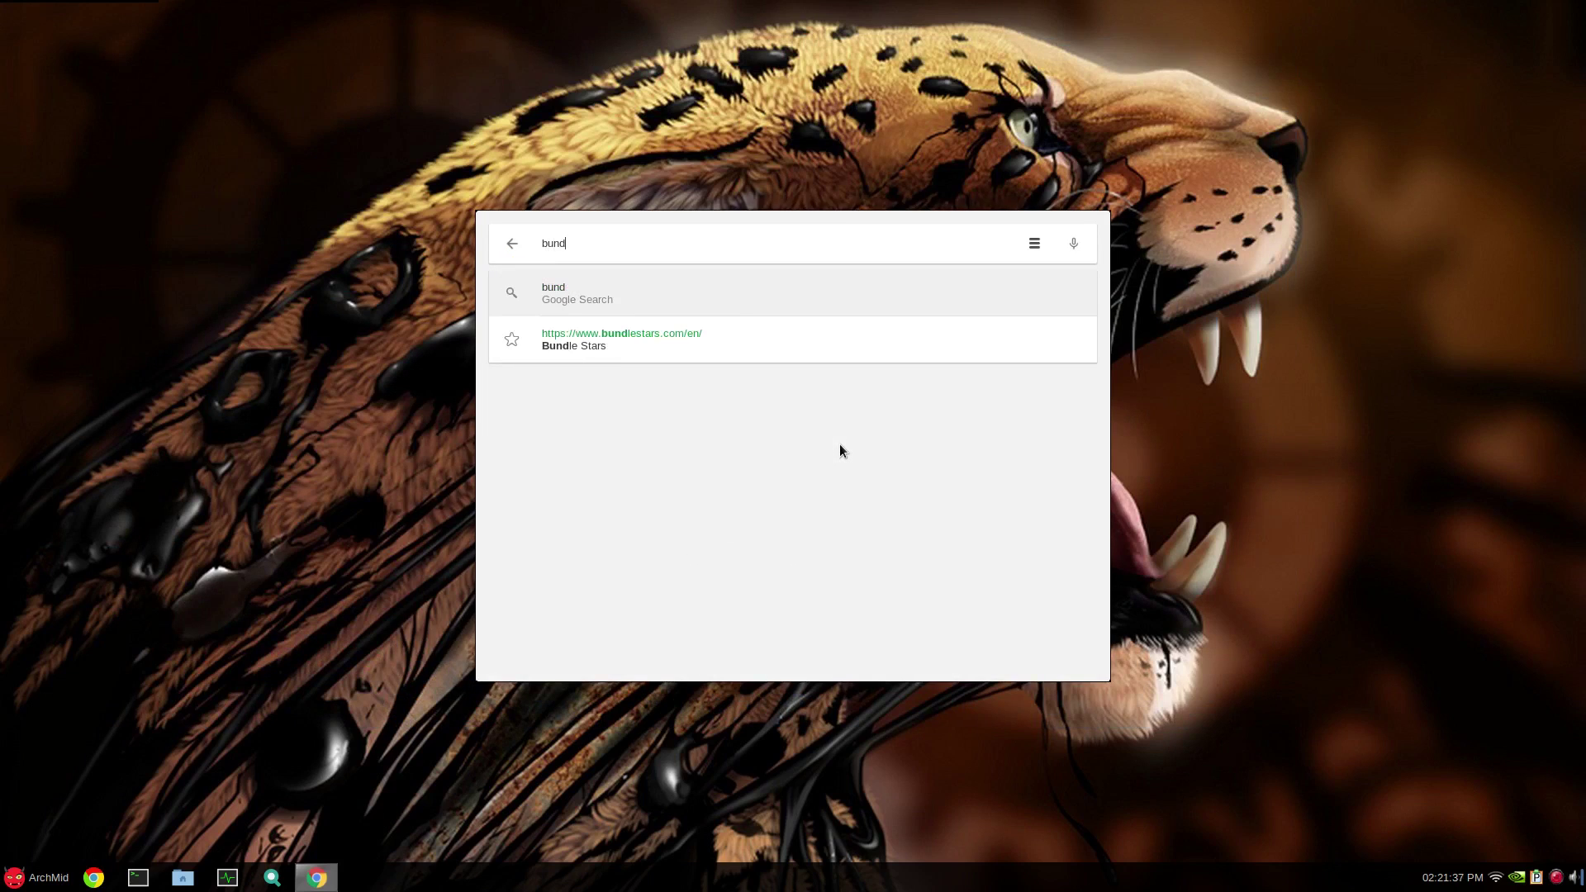
pyautogui.press('Down')
pyautogui.press('Up')
pyautogui.press('Down')
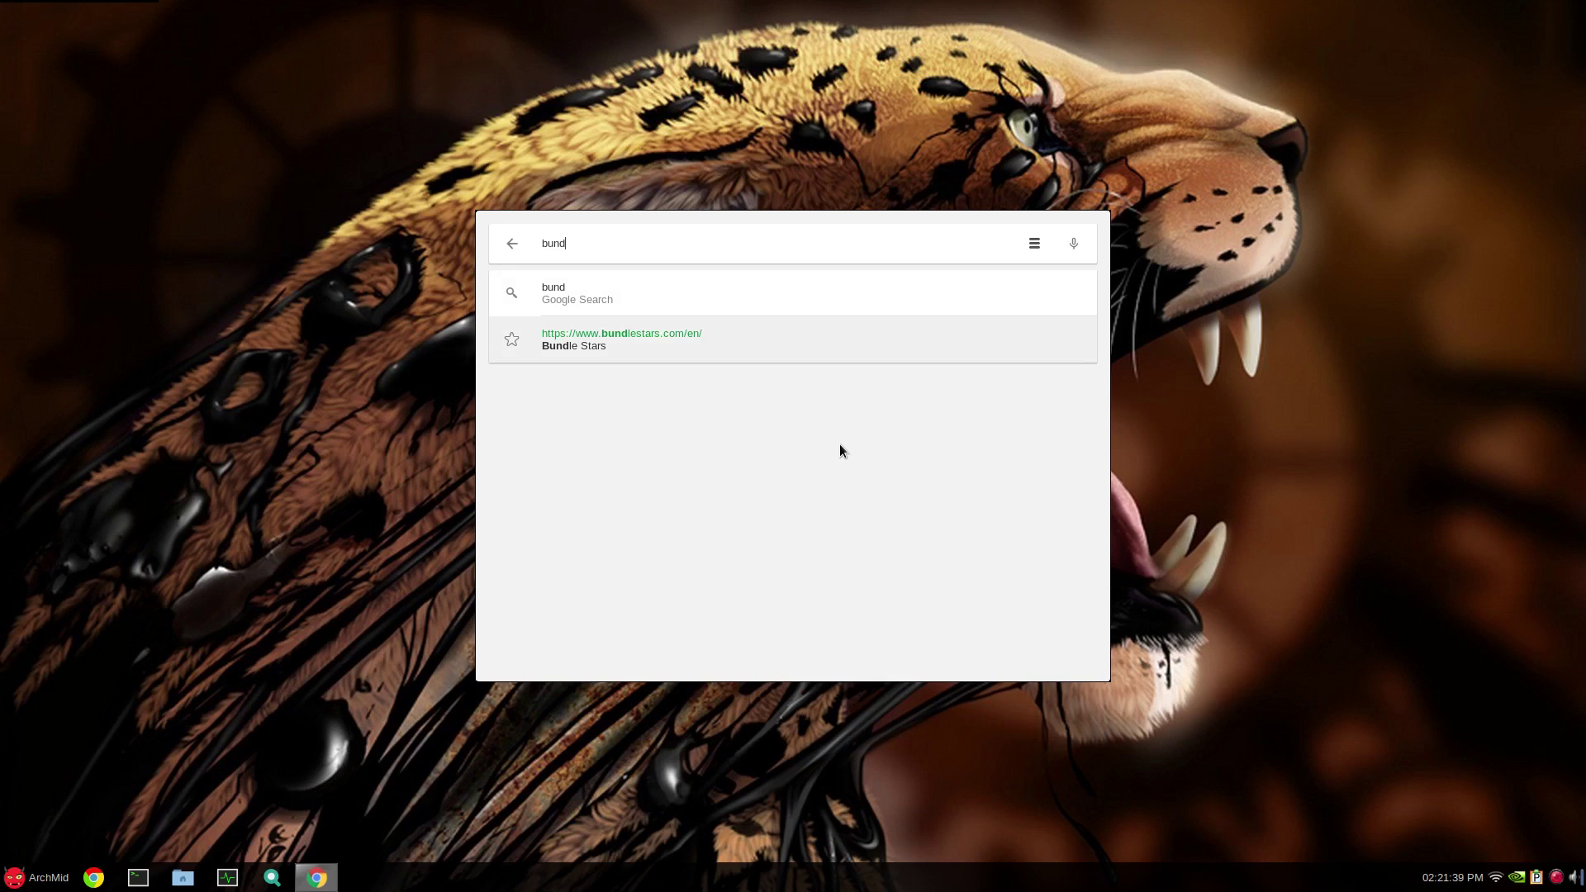
pyautogui.press('Return')
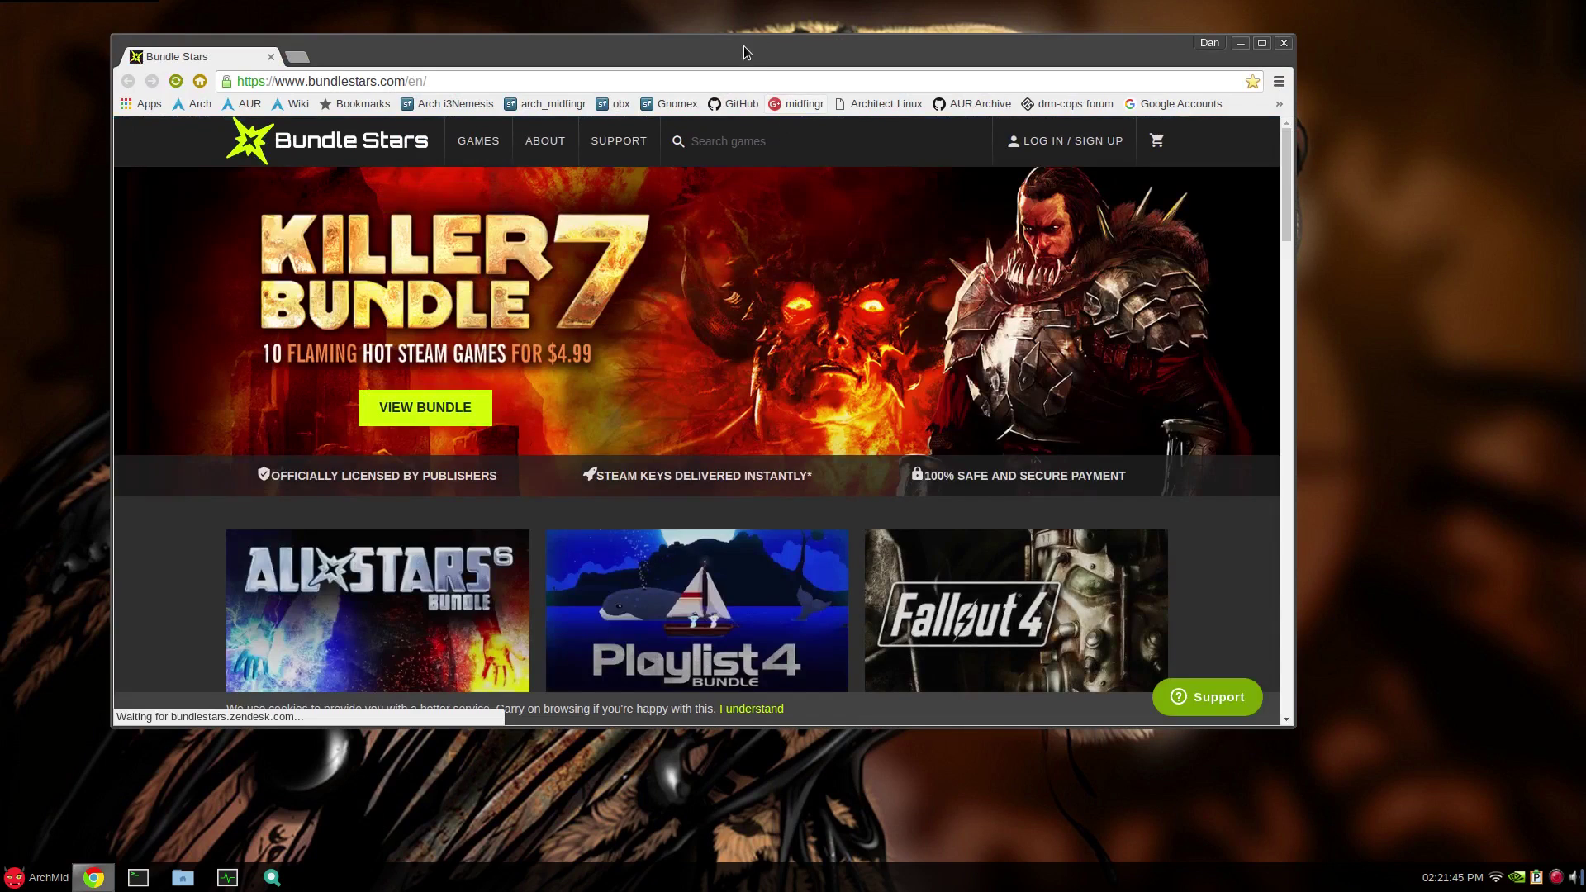
# Maximize Chrome, view the Fallout vs The Elder Scrolls deals, then restore the window.
pyautogui.doubleClick(746, 49)
pyautogui.scroll(-2, 1525, 466)
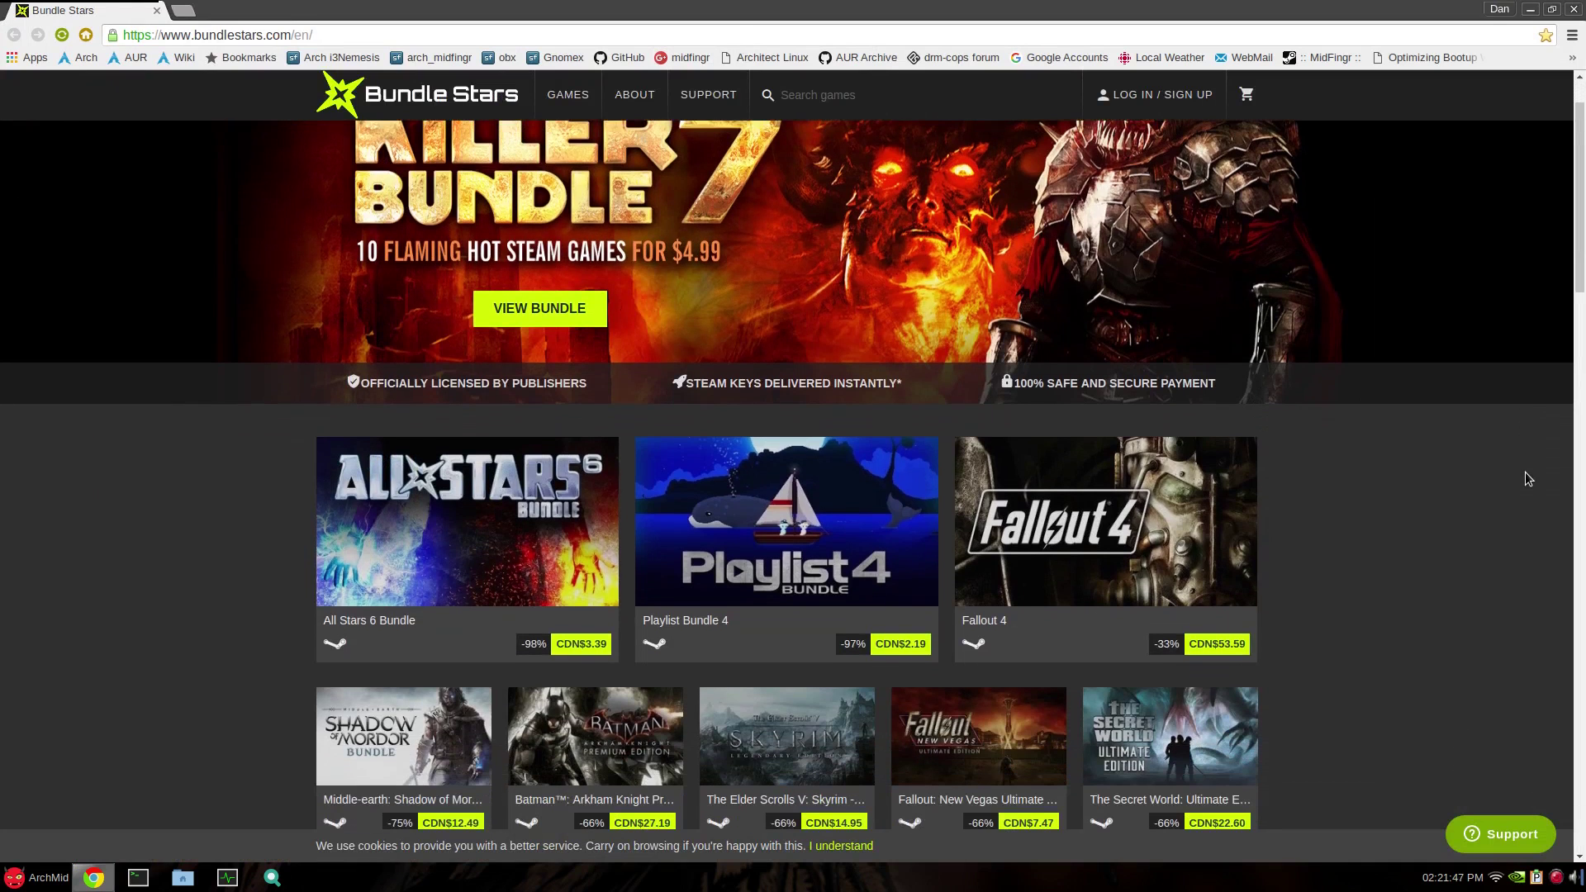
pyautogui.scroll(-2, 1521, 475)
pyautogui.scroll(-2, 1489, 474)
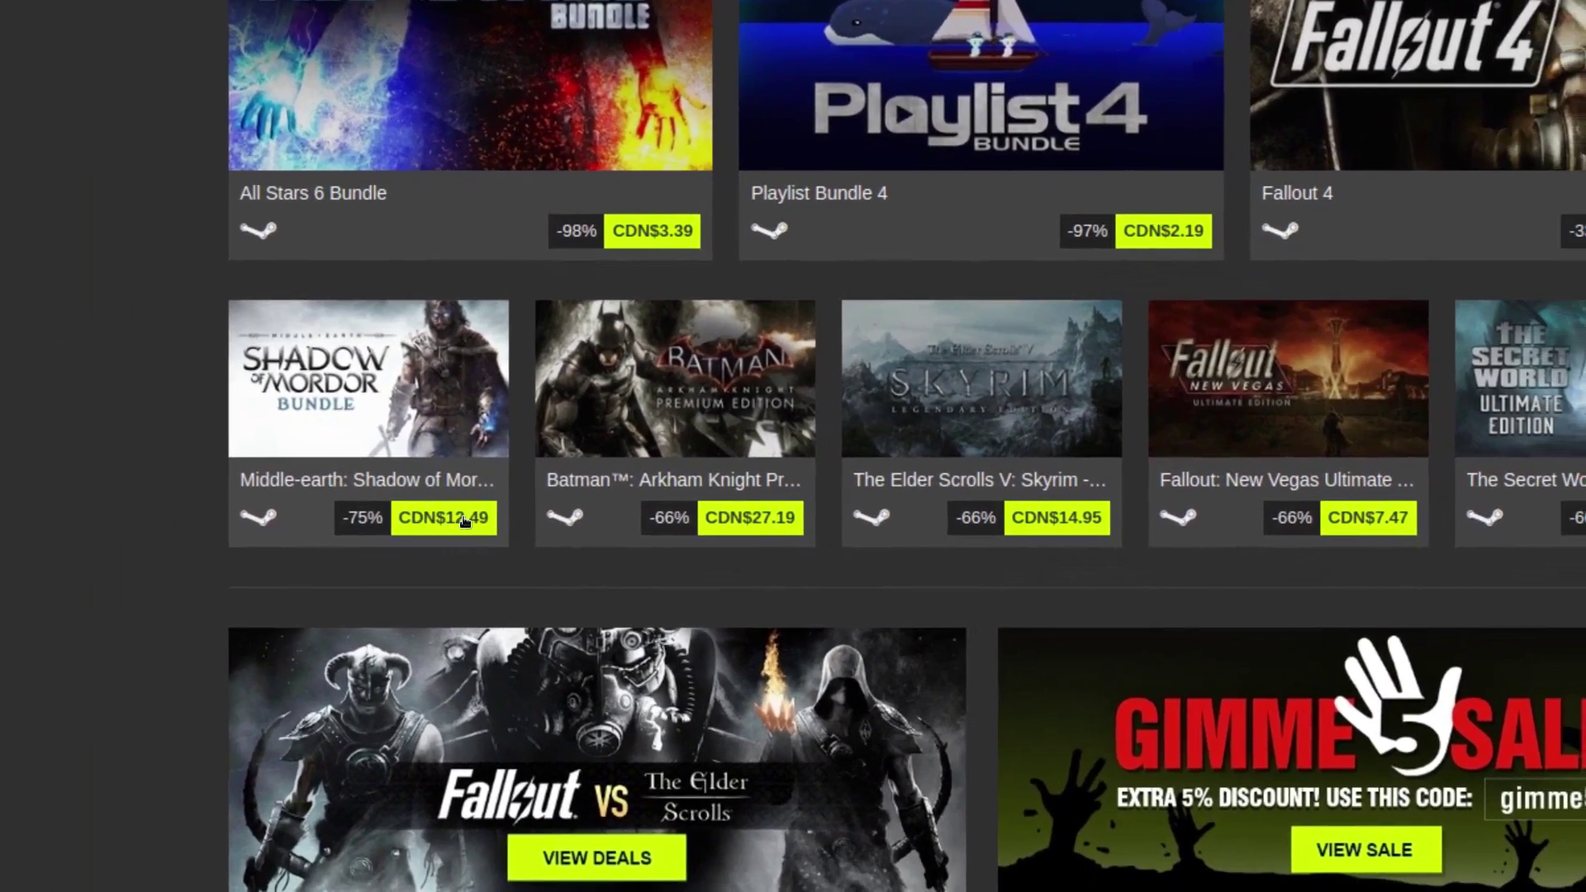
pyautogui.scroll(-3, 467, 521)
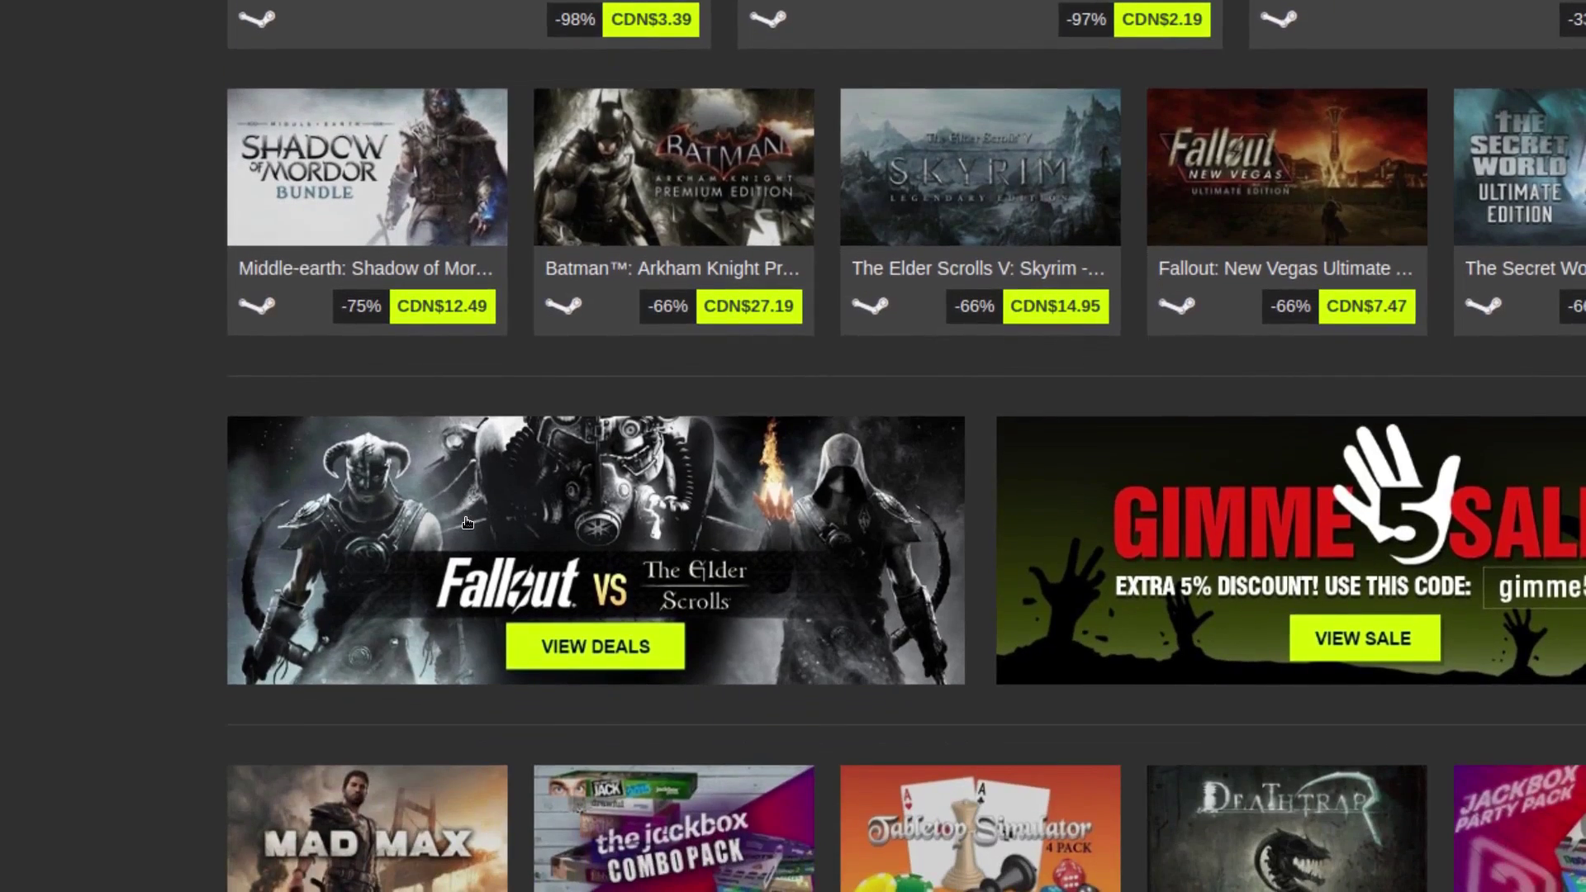
pyautogui.scroll(-1, 468, 523)
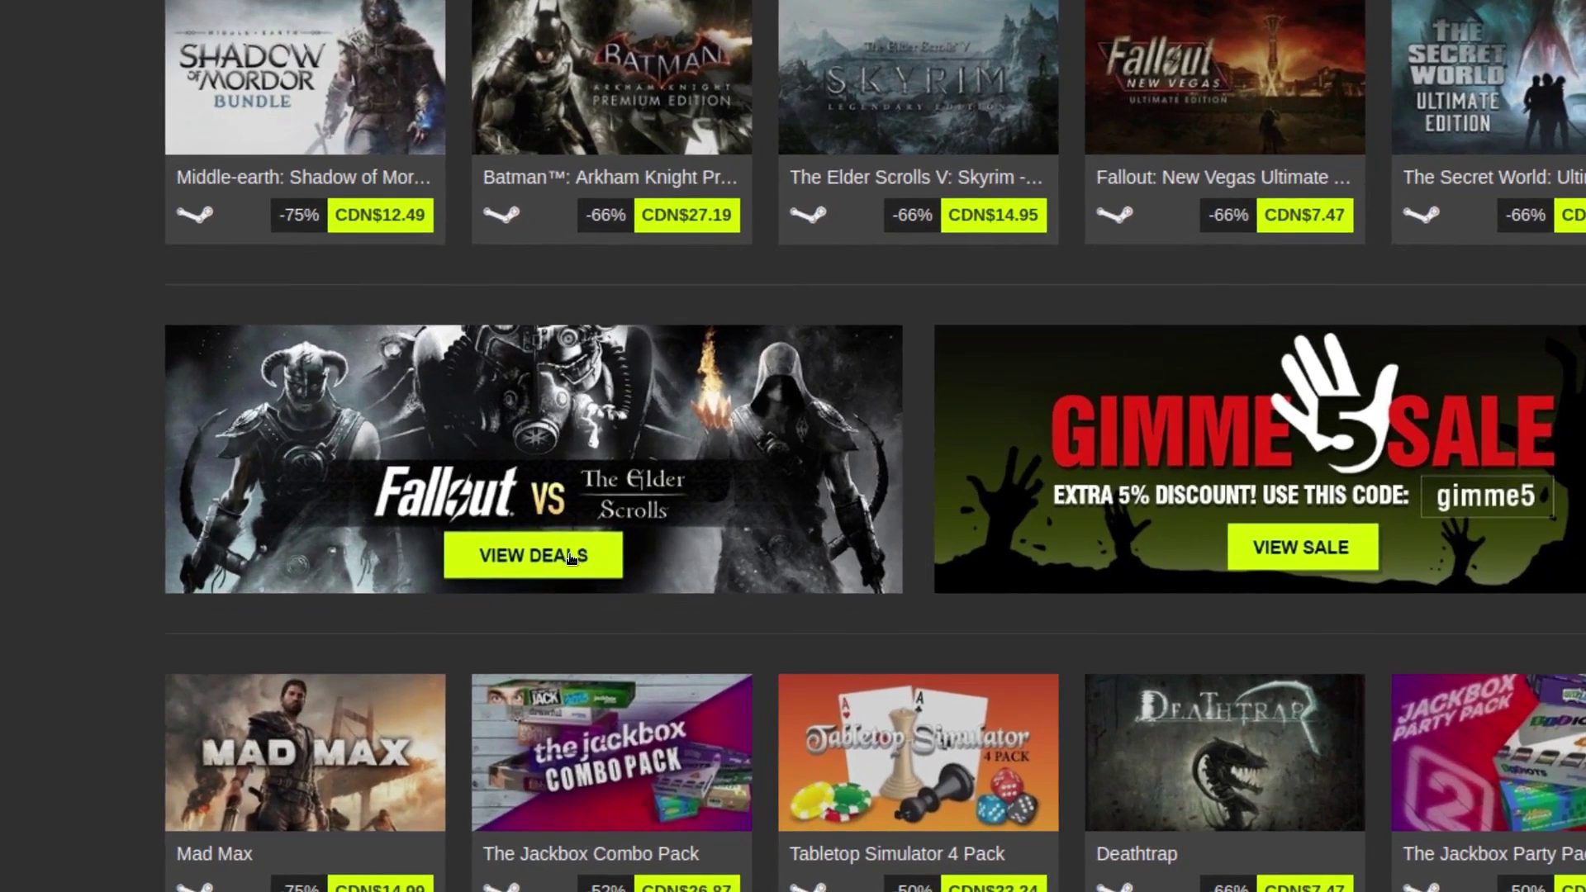
pyautogui.click(575, 558)
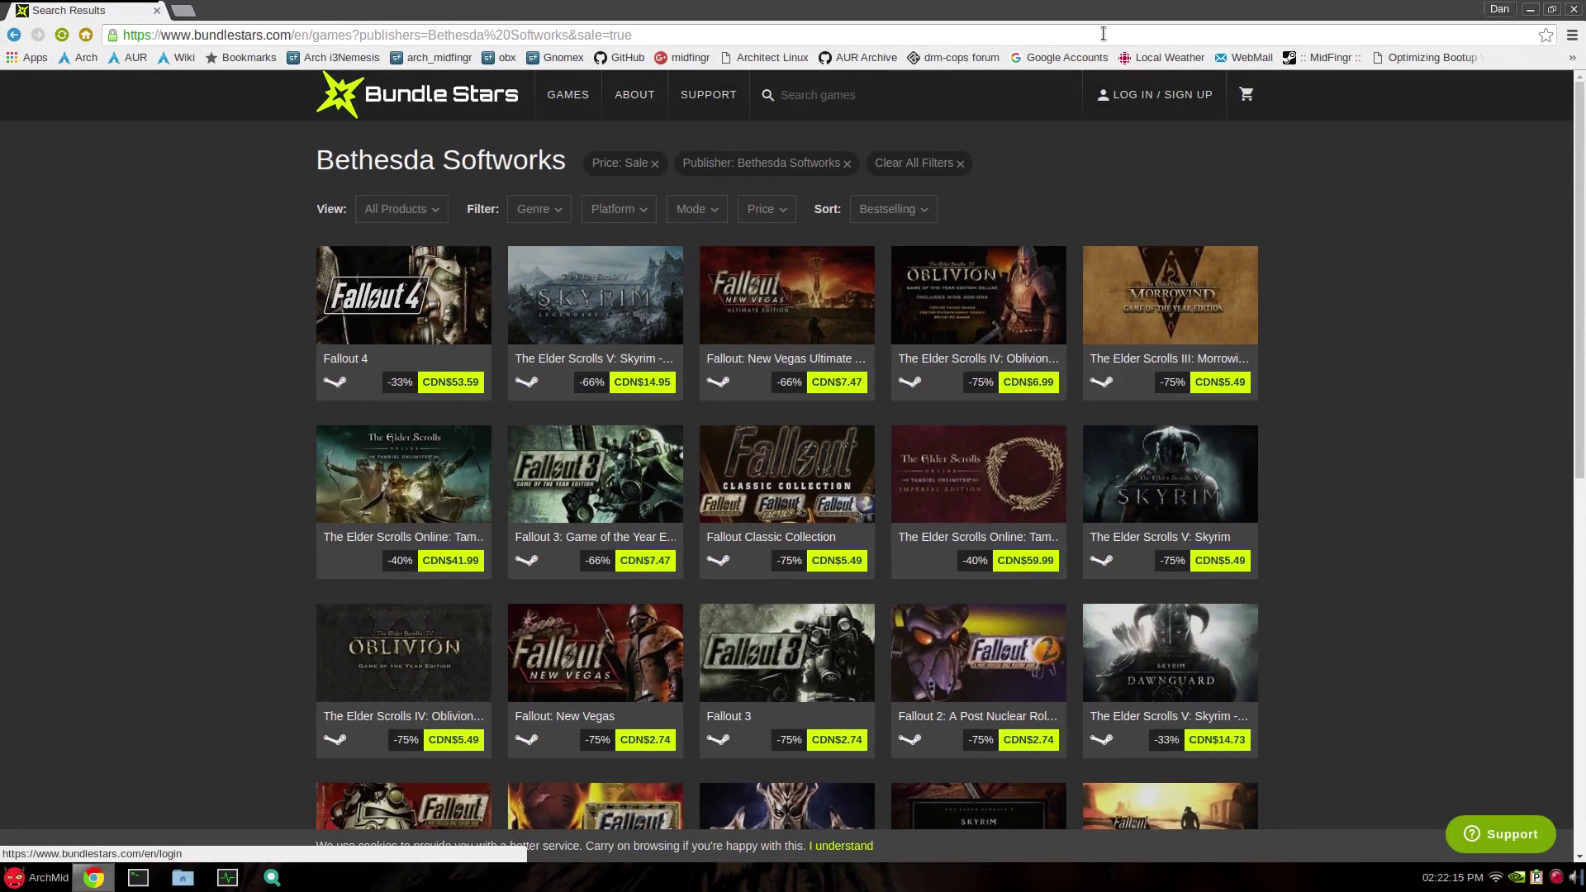
pyautogui.scroll(-2, 1382, 542)
pyautogui.scroll(1, 1382, 543)
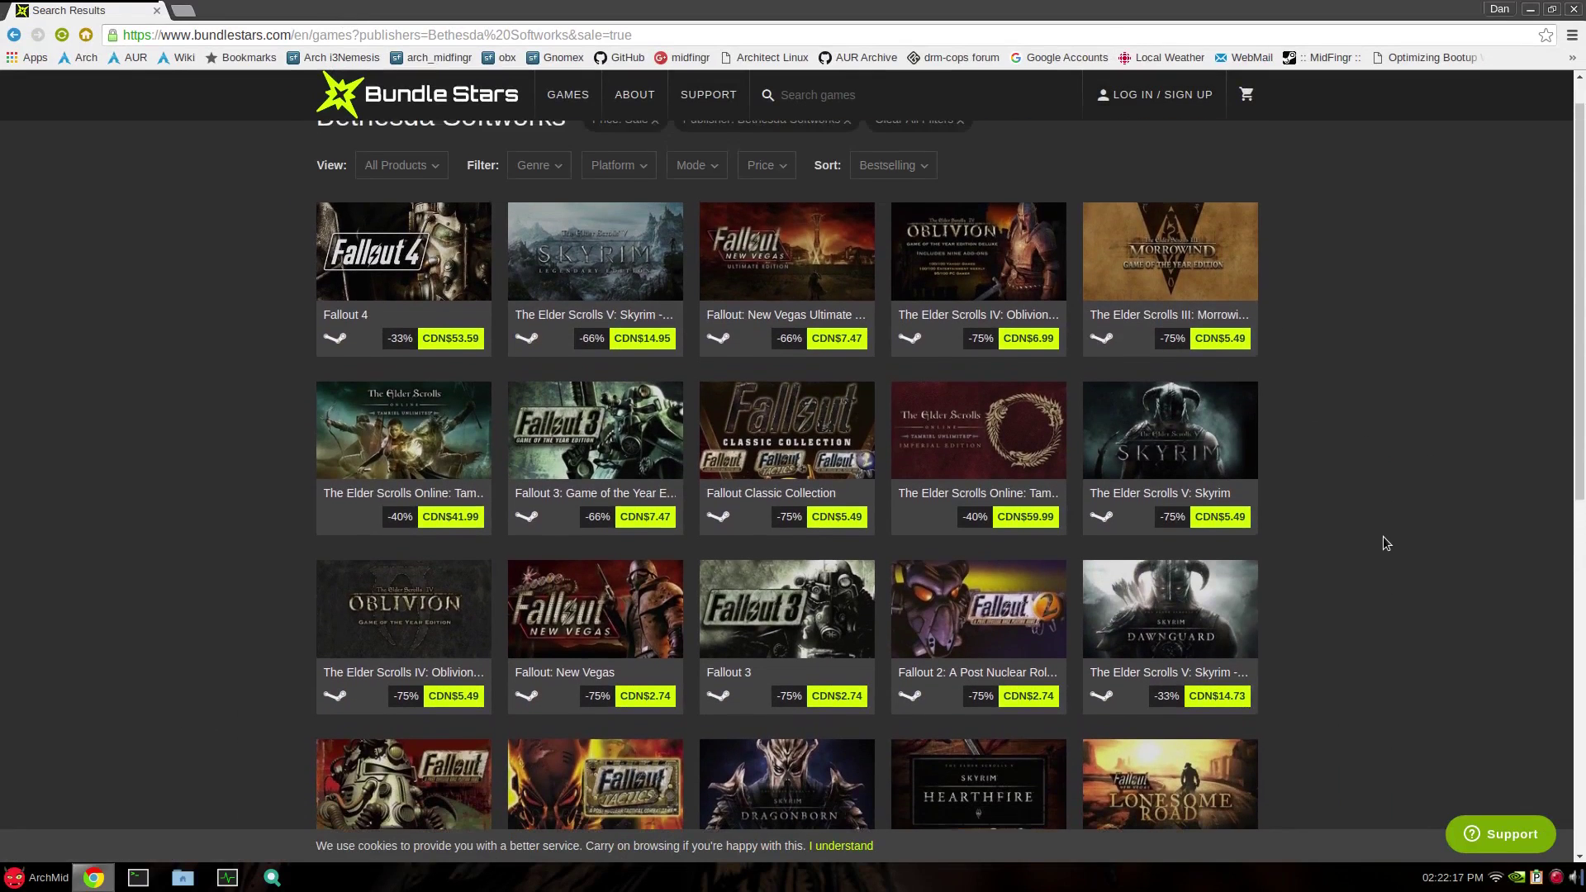
pyautogui.scroll(-2, 1383, 543)
pyautogui.scroll(-2, 1384, 543)
pyautogui.scroll(-2, 1382, 543)
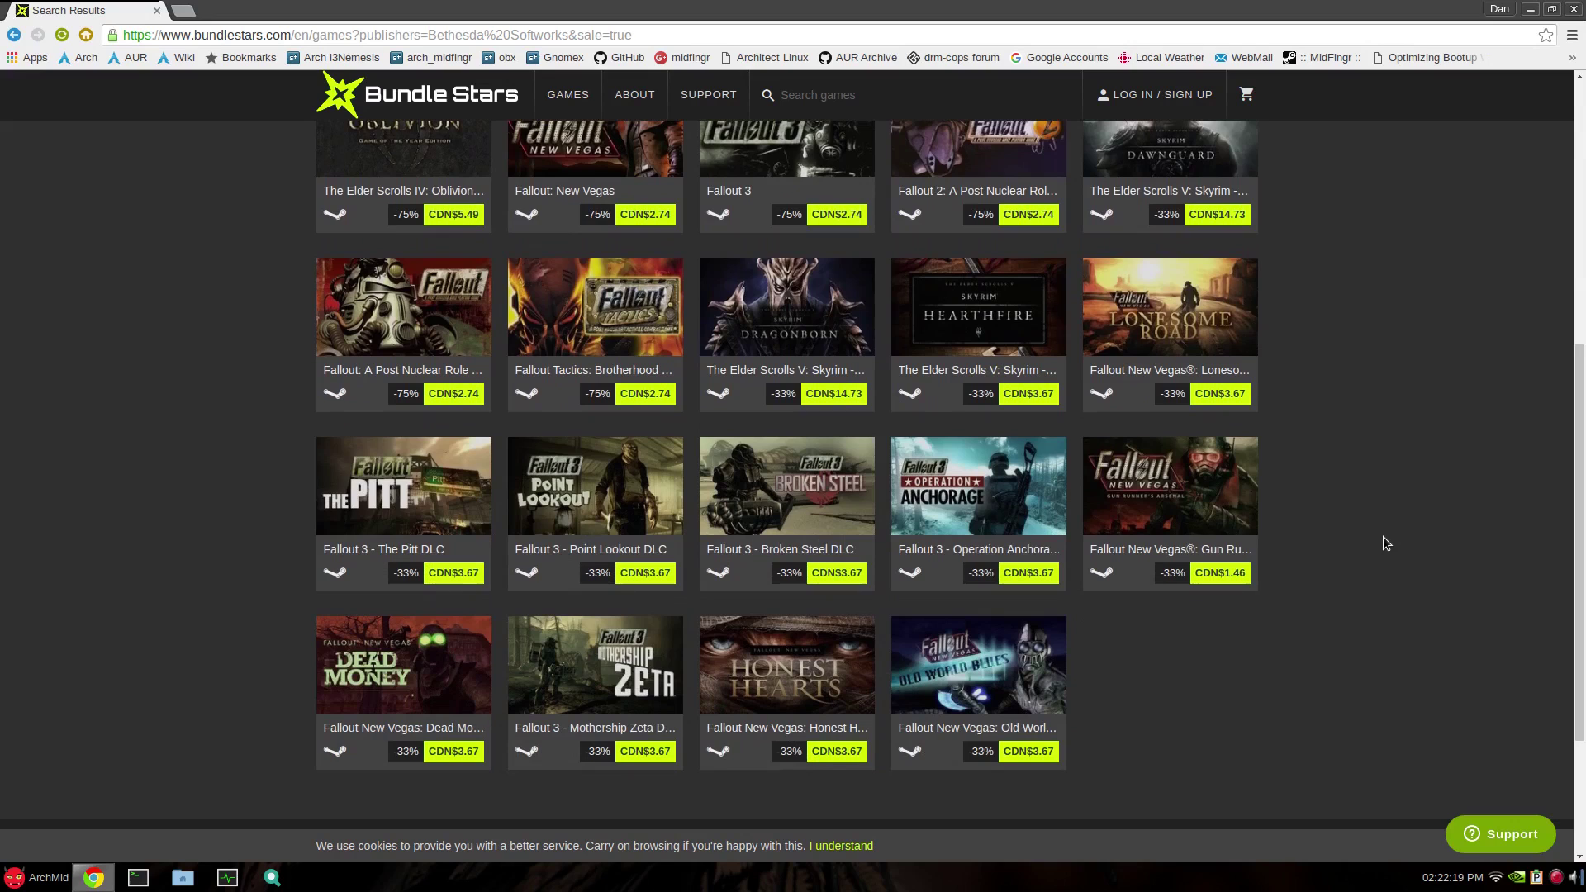
pyautogui.scroll(-2, 1383, 543)
pyautogui.scroll(3, 1383, 544)
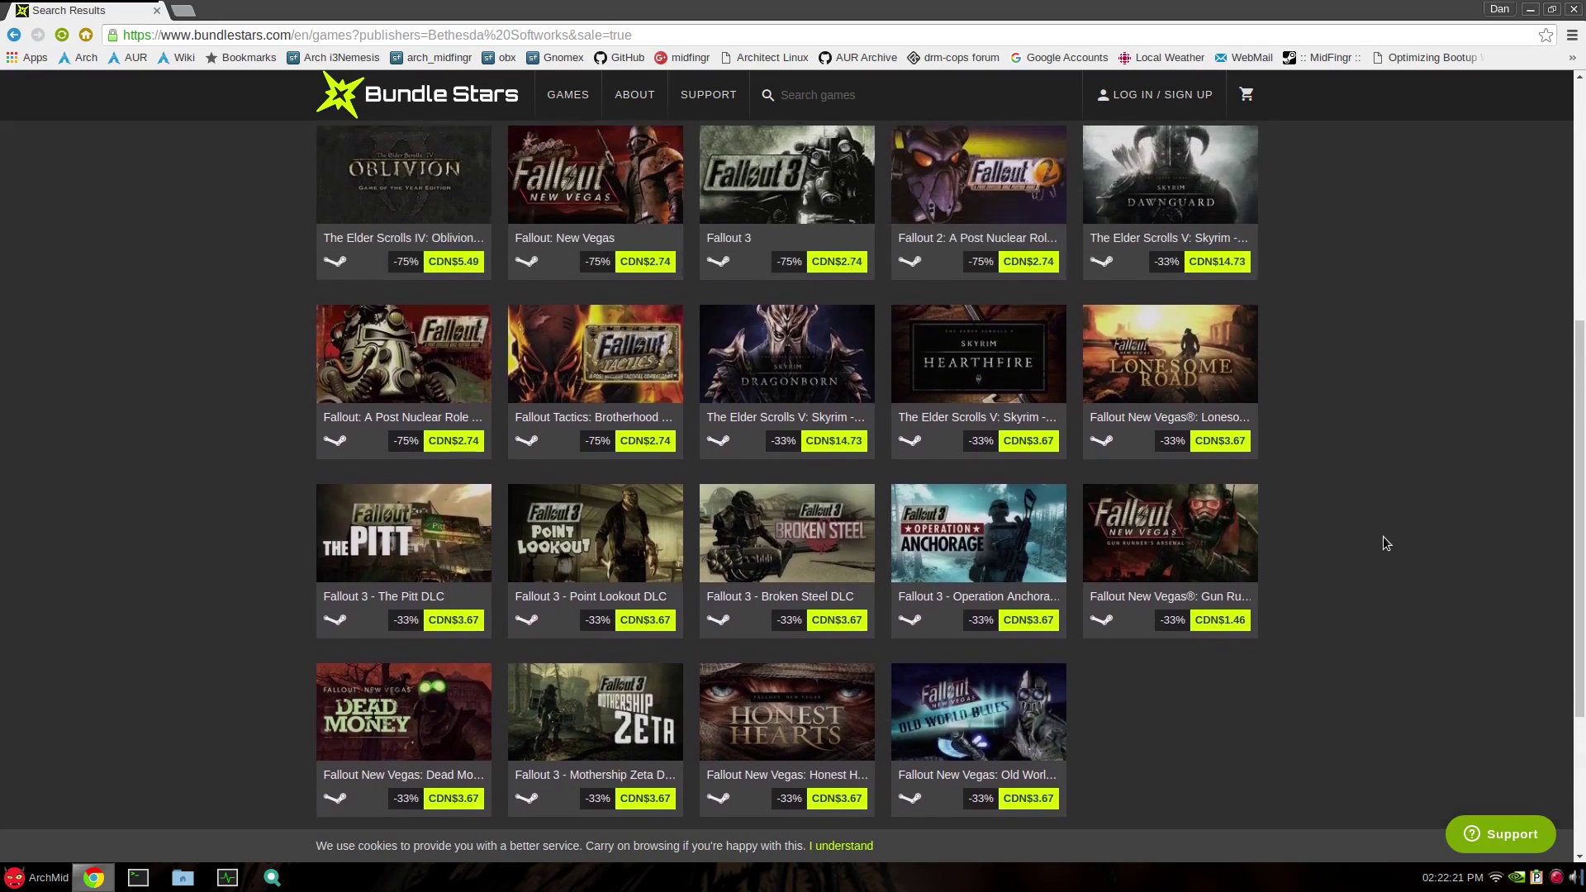
pyautogui.scroll(3, 1384, 543)
pyautogui.scroll(3, 1384, 543)
pyautogui.scroll(3, 1383, 542)
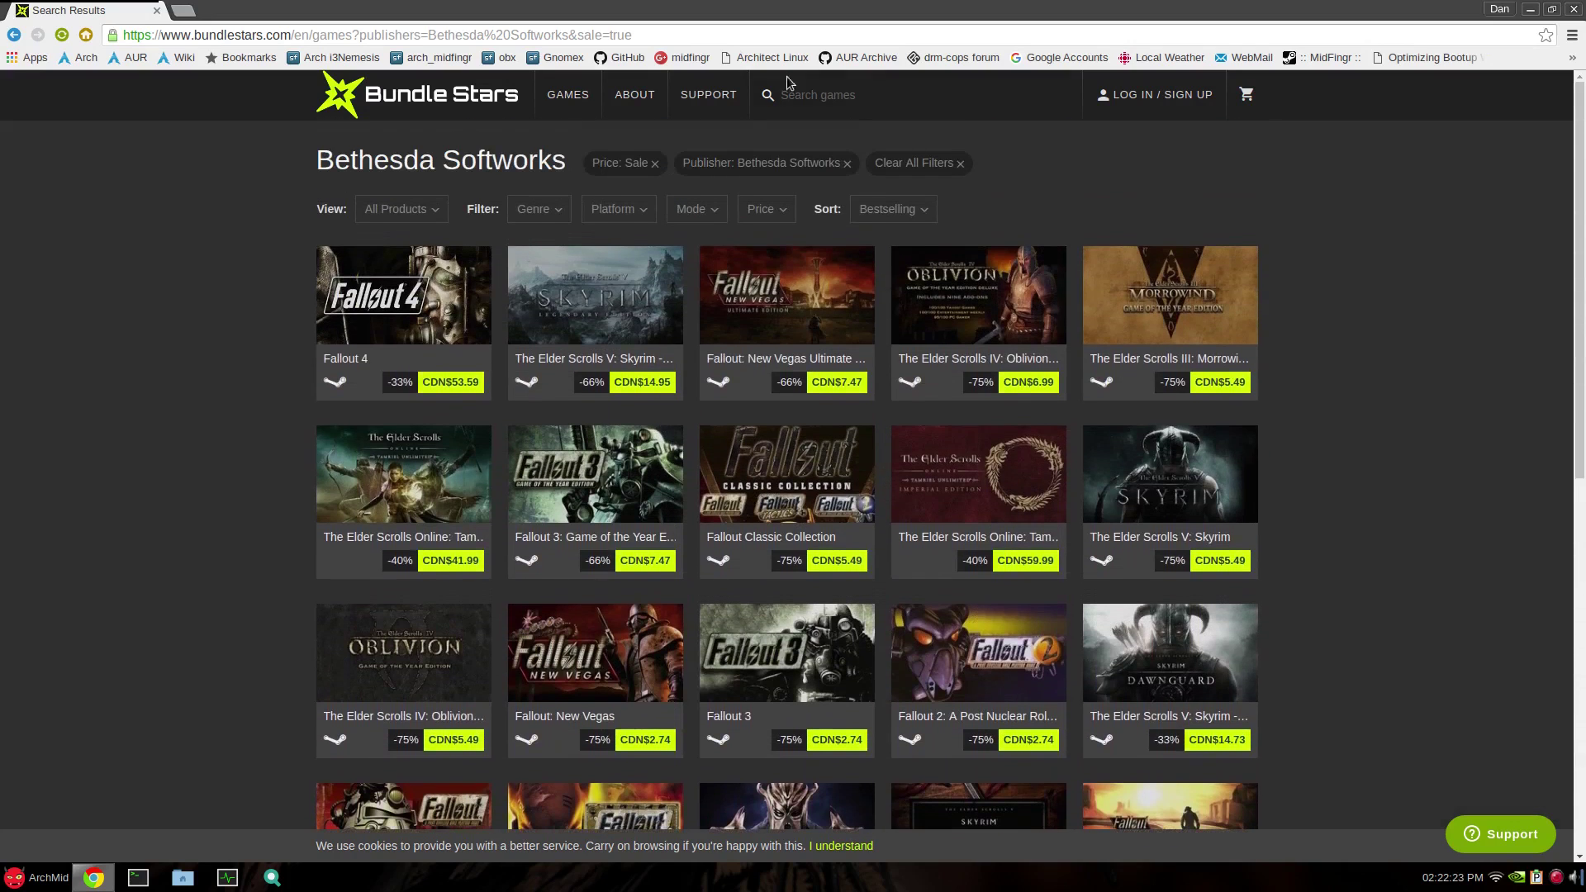
pyautogui.moveTo(785, 11); pyautogui.dragTo(929, 124)
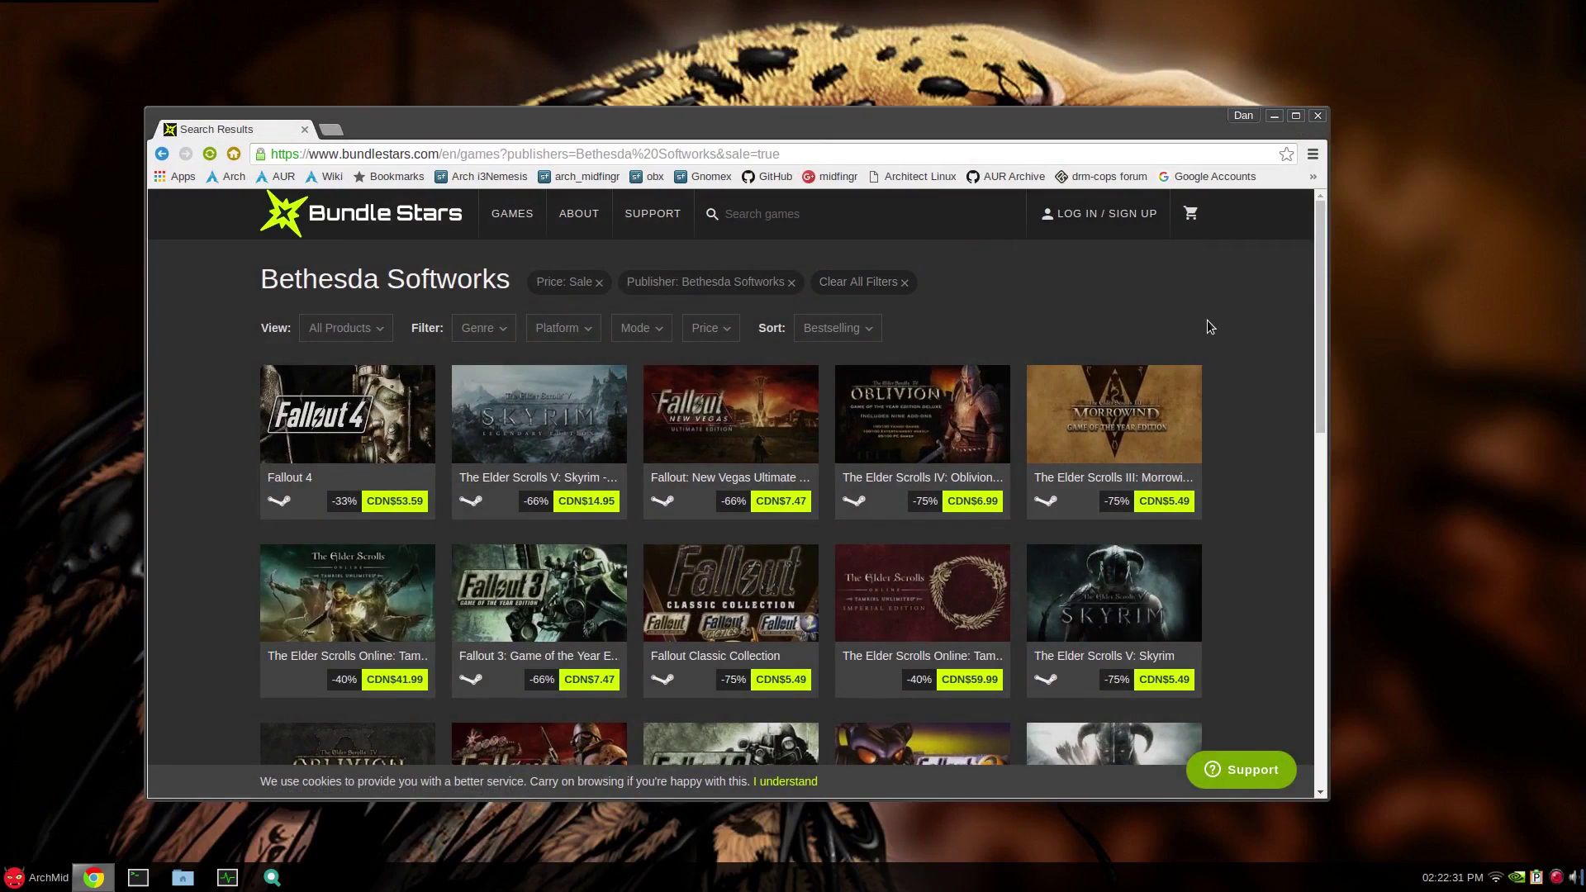
pyautogui.press('super+d')
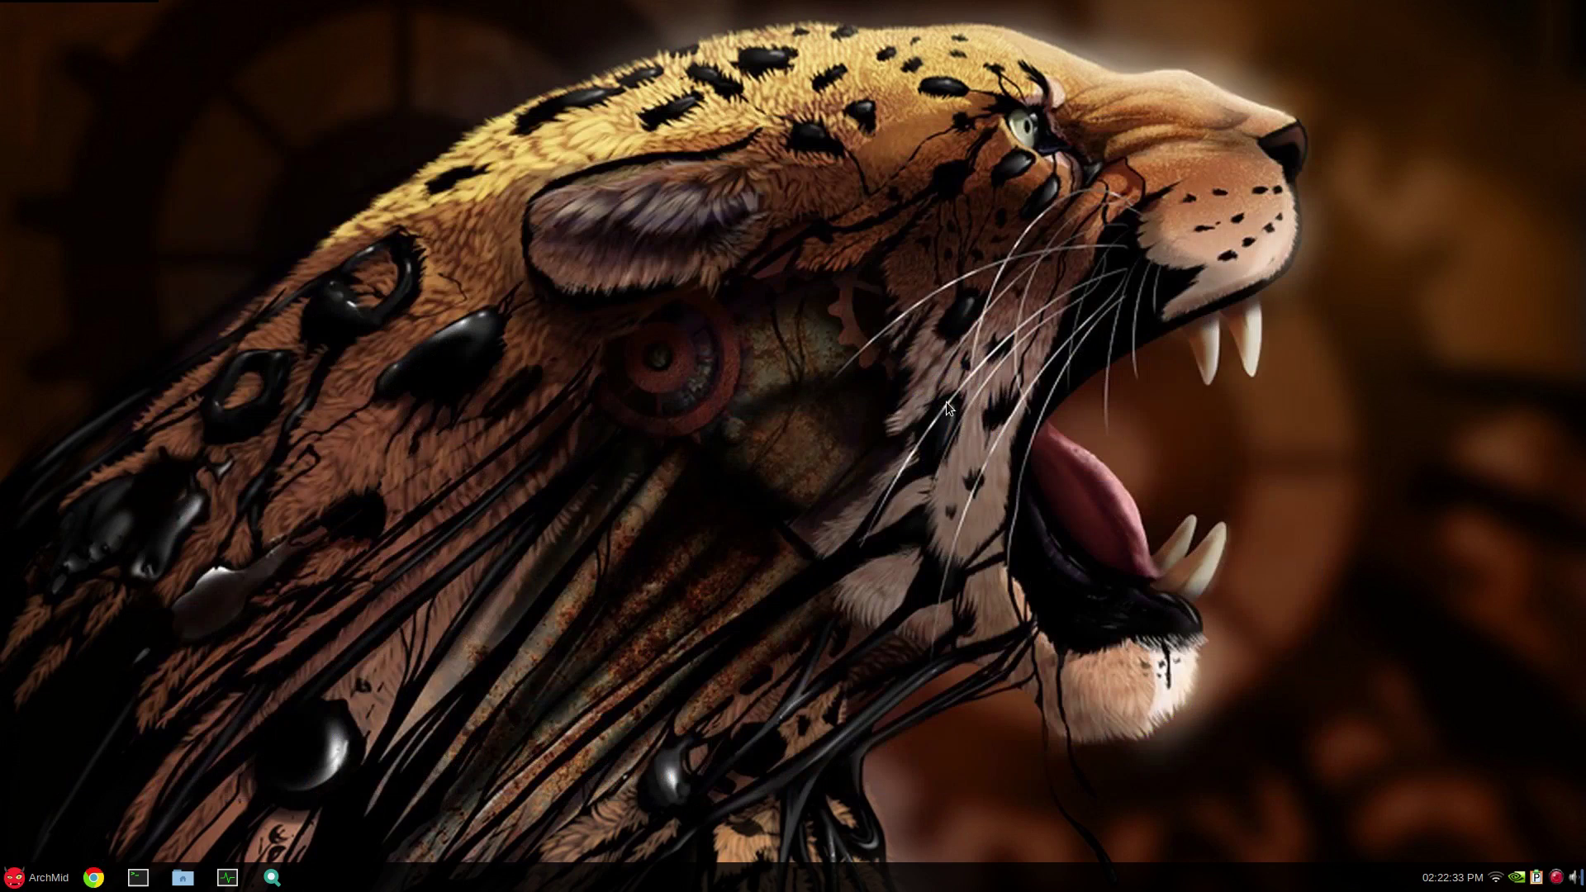